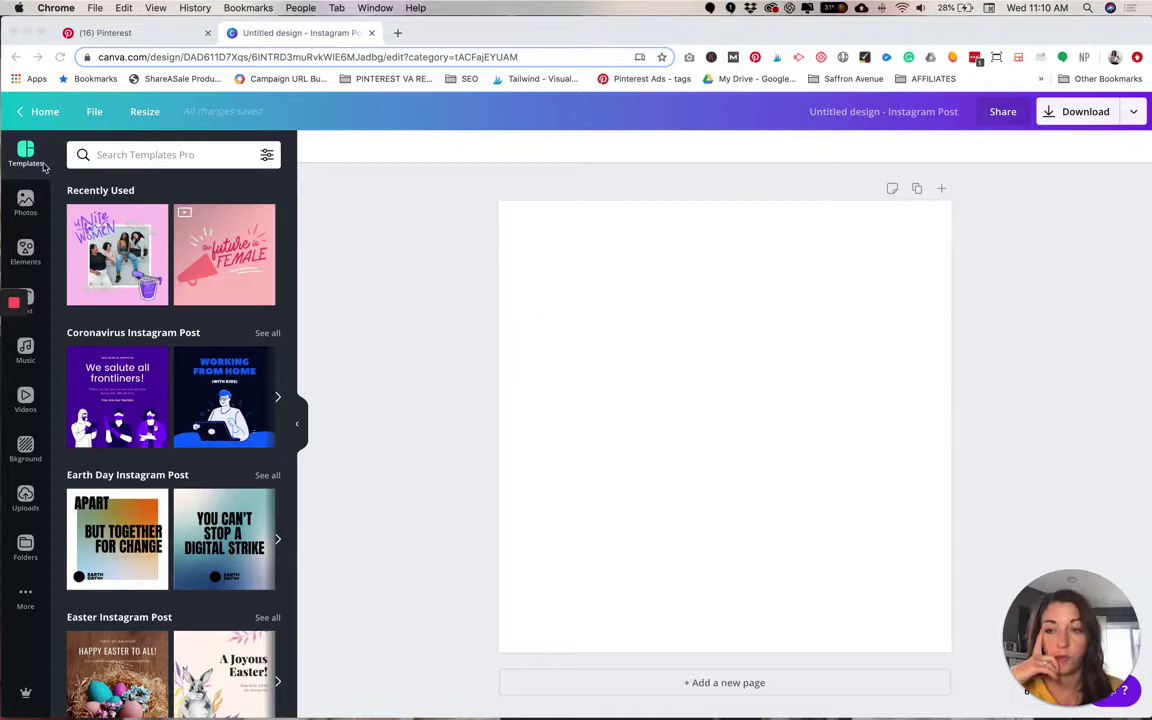
Step: Show Canva's stock photo library, with Recently Used and Trending images, beside the blank post
click(25, 200)
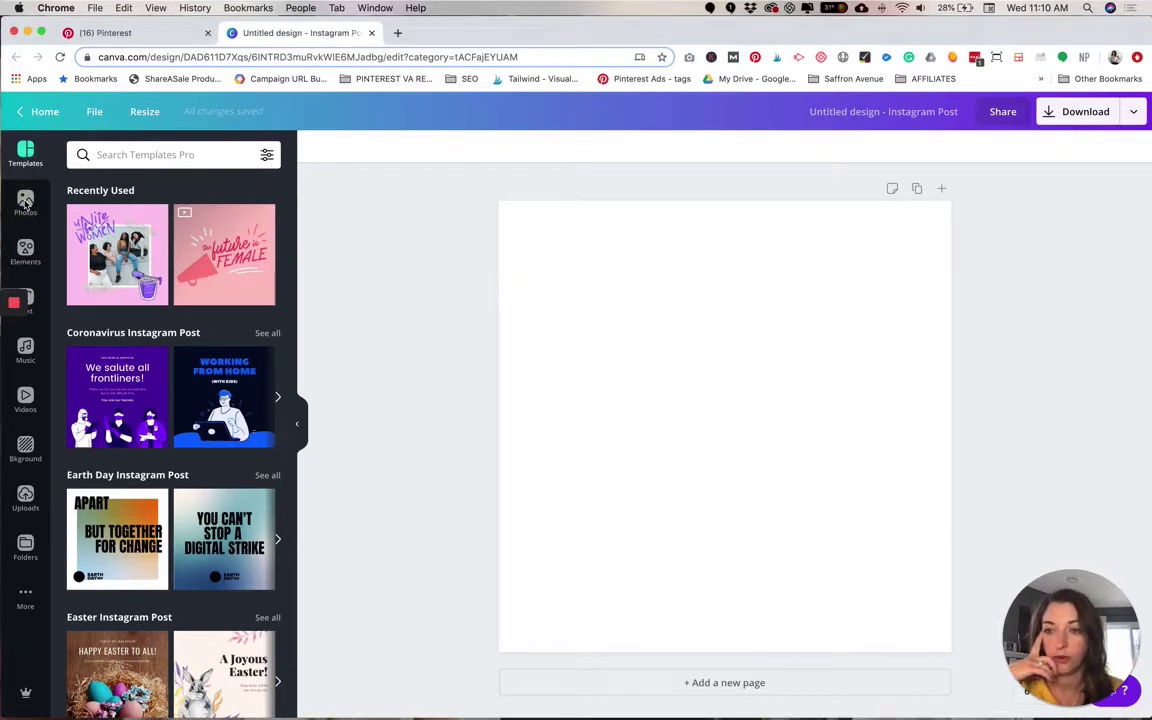
click(25, 203)
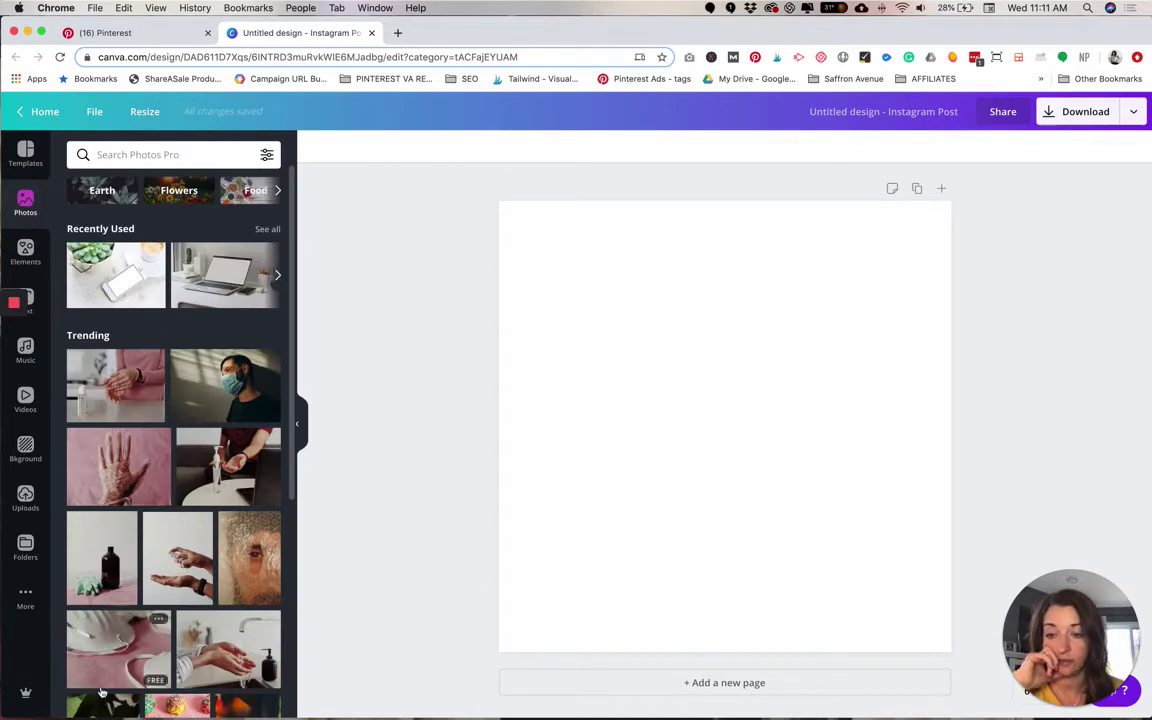
scroll(172, 398, down, 10)
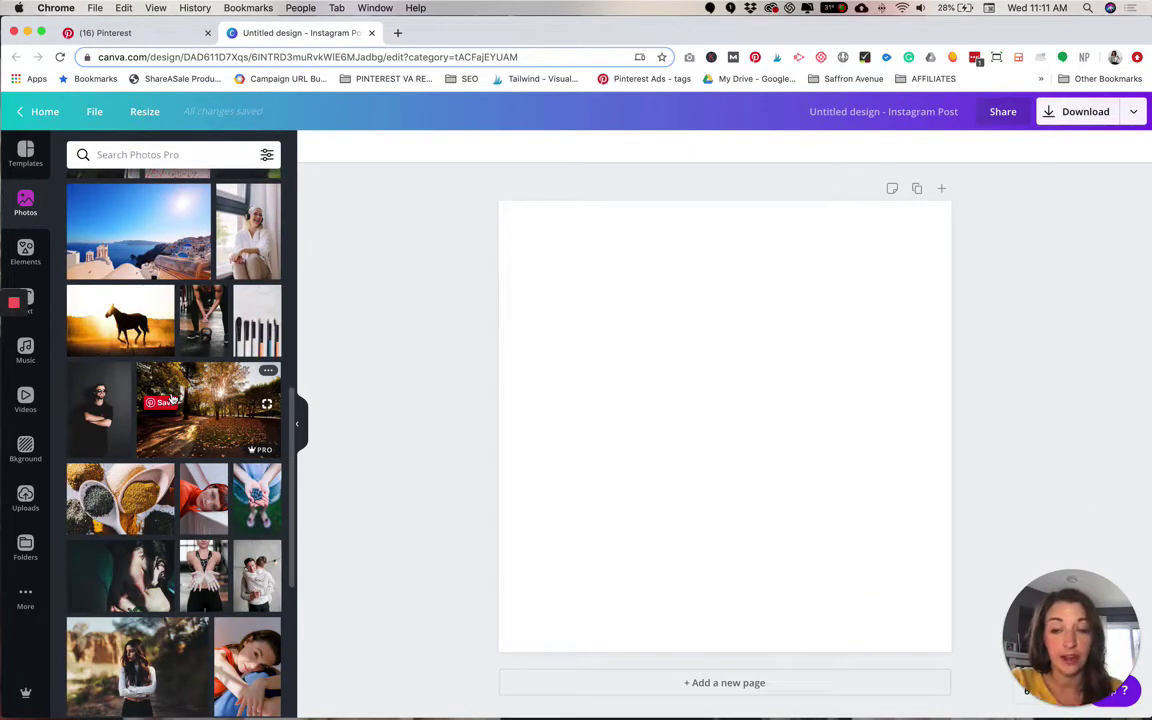
scroll(172, 398, up, 10)
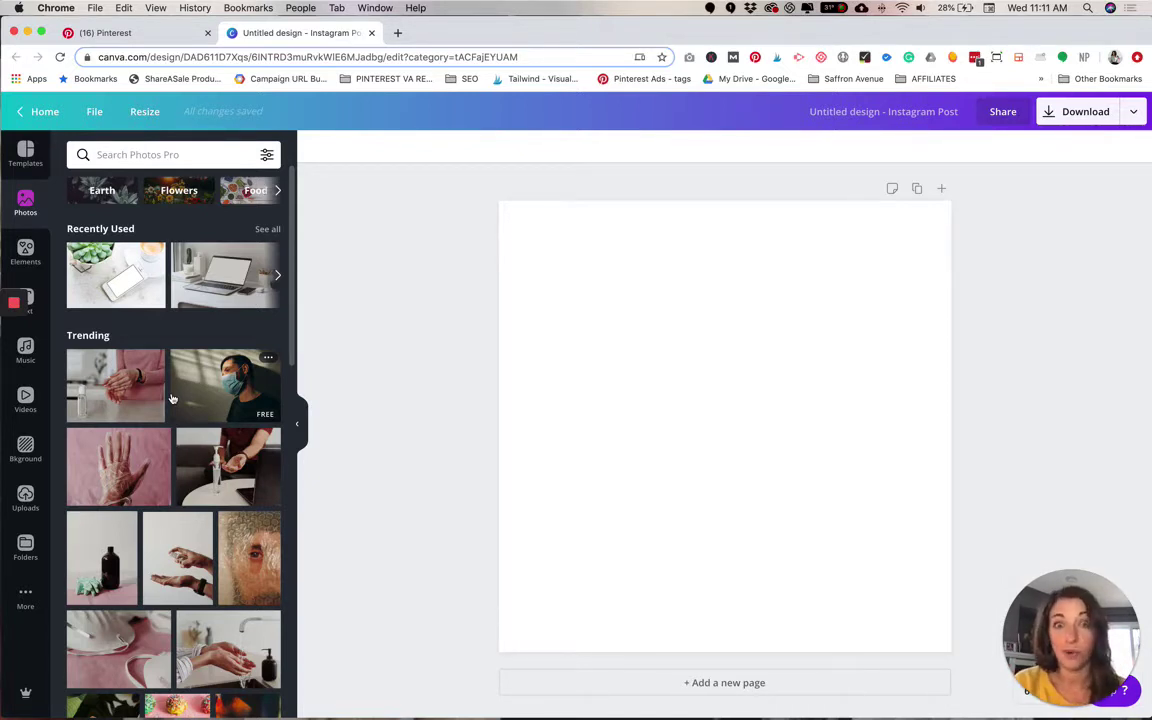
Step: Search stock photos for 'mock up', check the search filters, then clear the query to retype it
click(99, 152)
text(mock up)
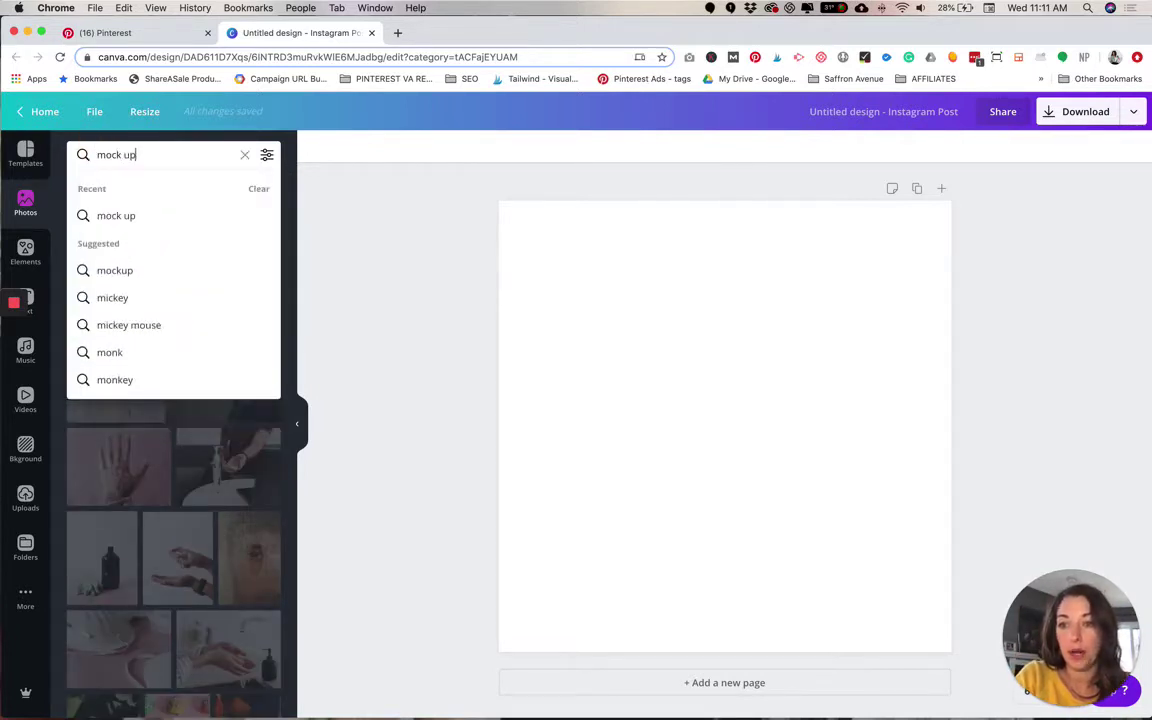
key(Return)
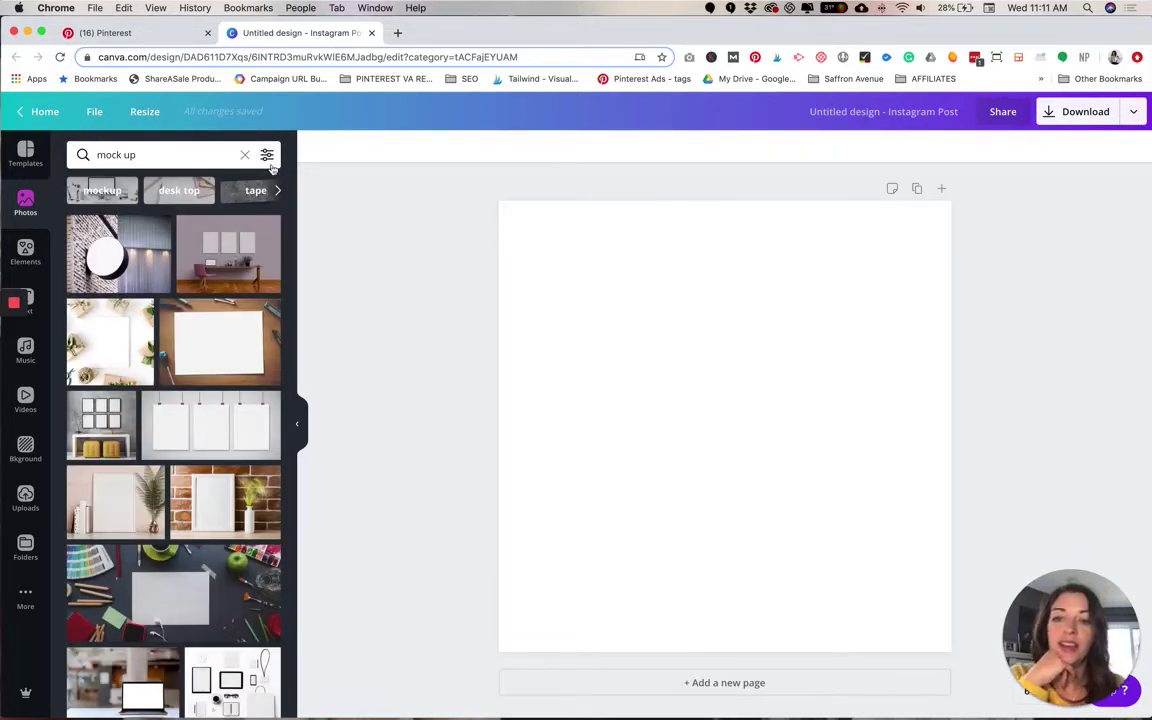
click(267, 156)
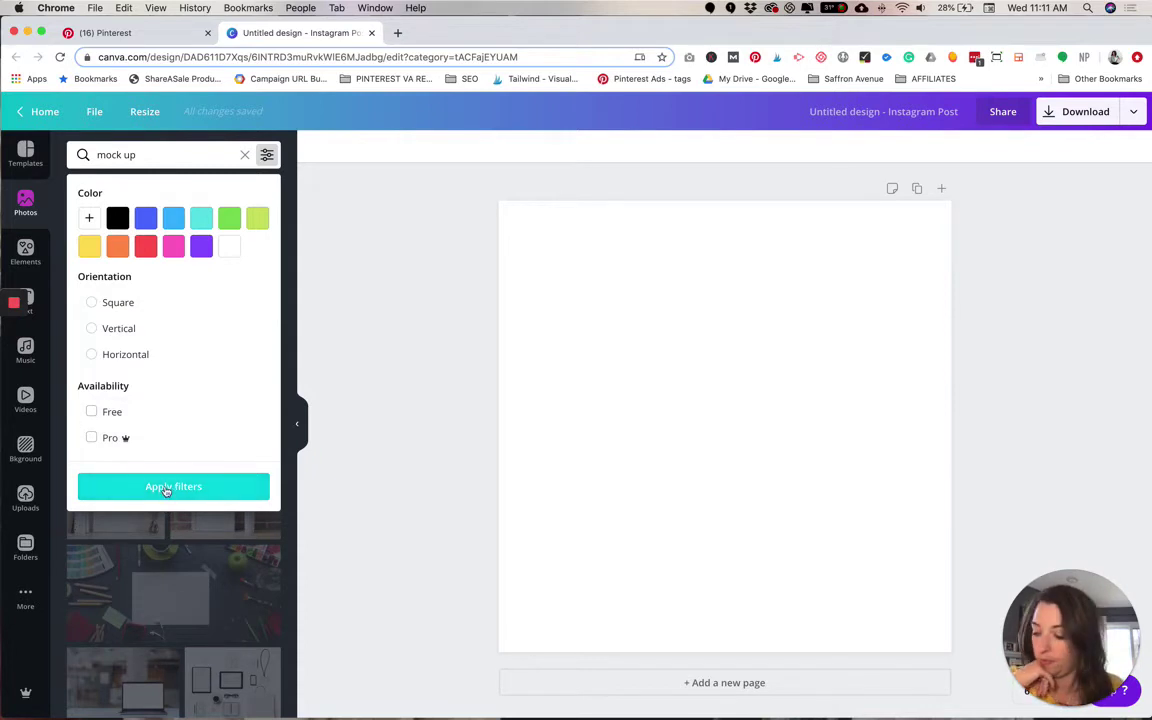
click(244, 154)
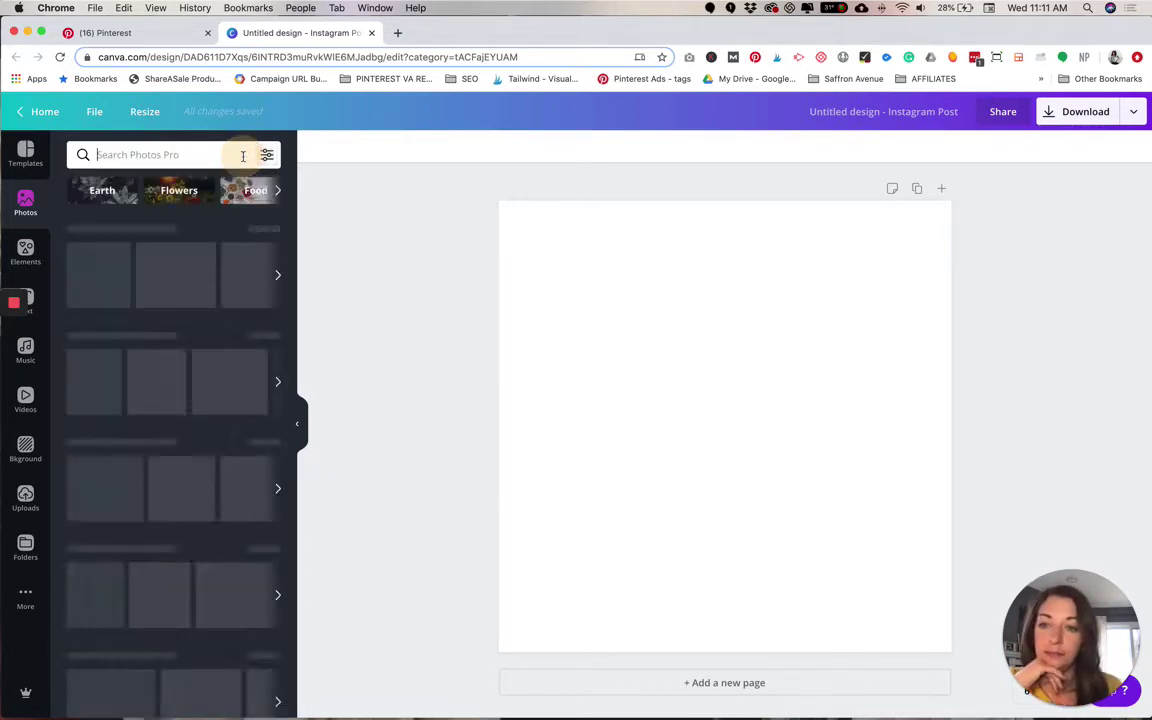
click(200, 152)
Step: Rerun the 'mock up' photo search and browse the frame, phone and laptop mockup results
text(mock up)
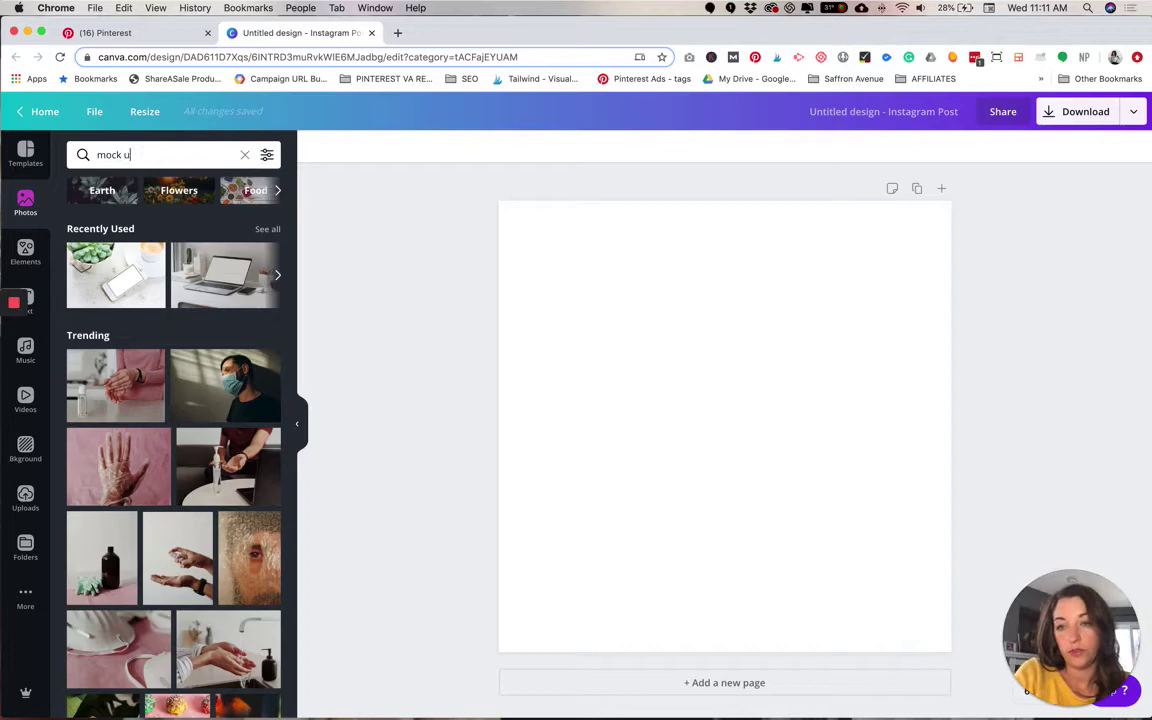
key(Return)
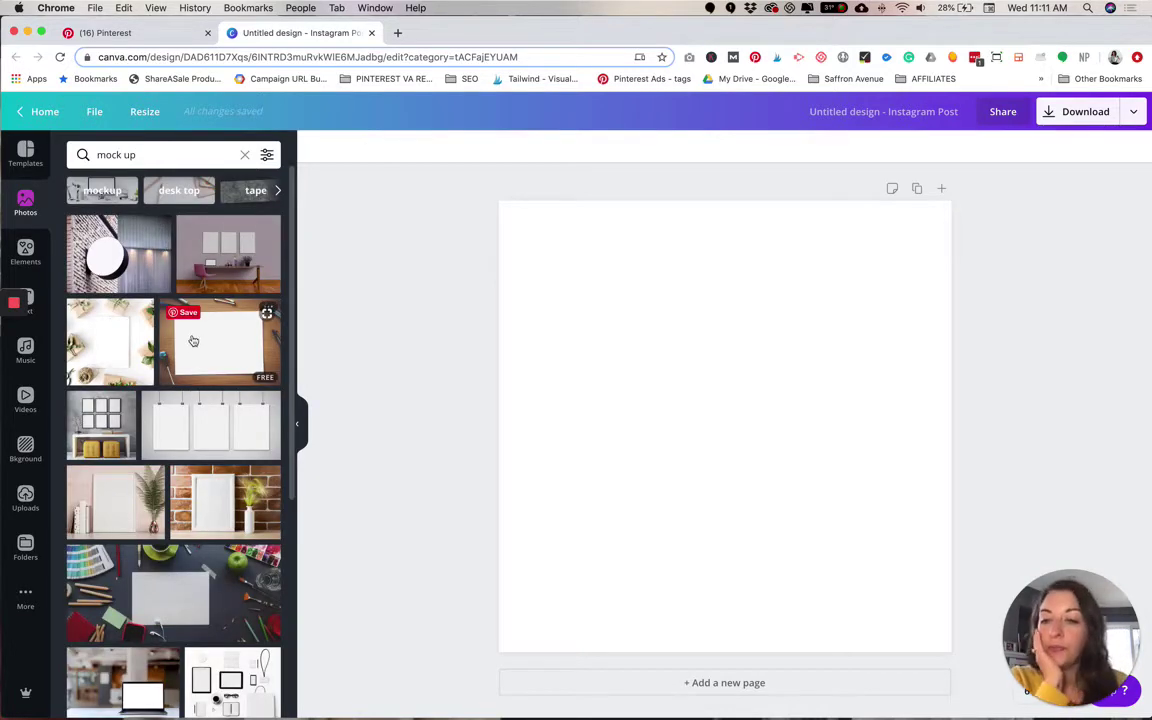
scroll(193, 338, down, 5)
scroll(193, 341, down, 15)
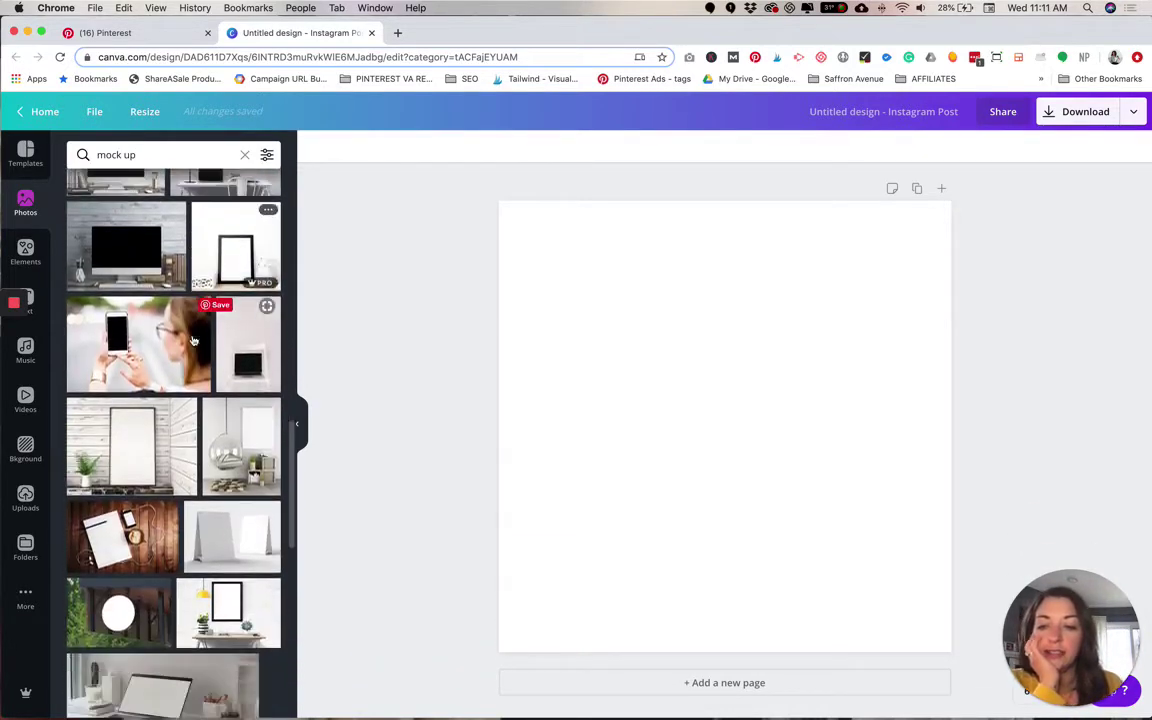
scroll(193, 341, down, 5)
scroll(193, 341, up, 6)
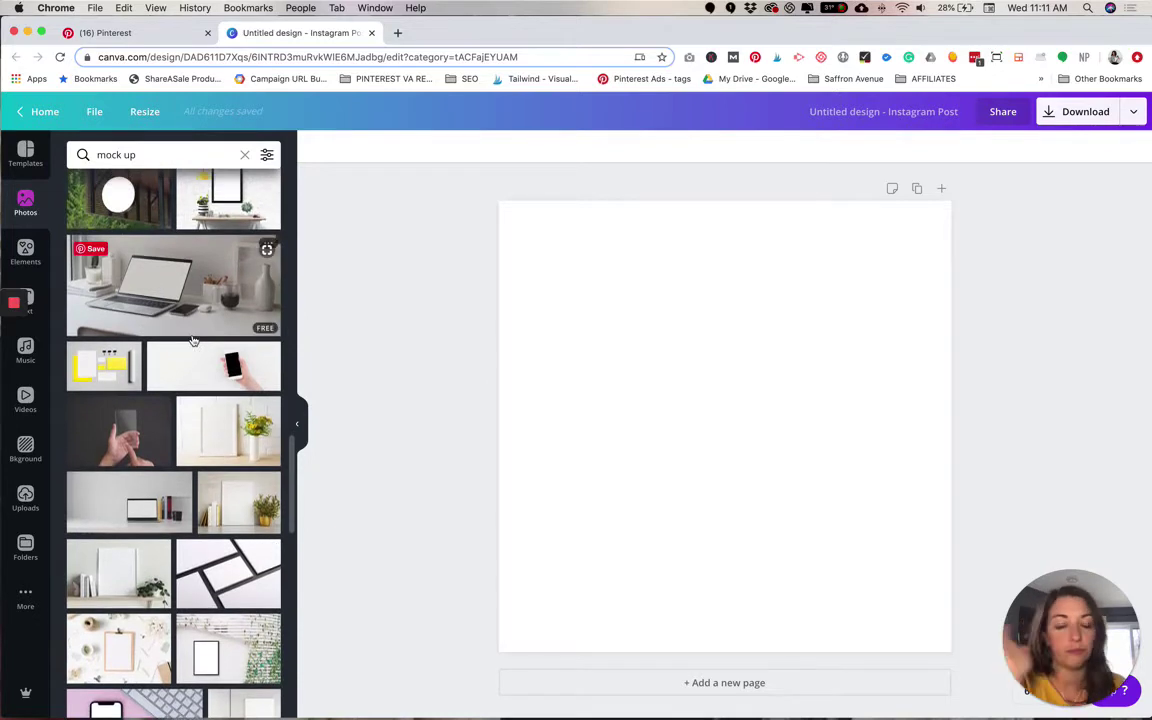
scroll(193, 341, down, 4)
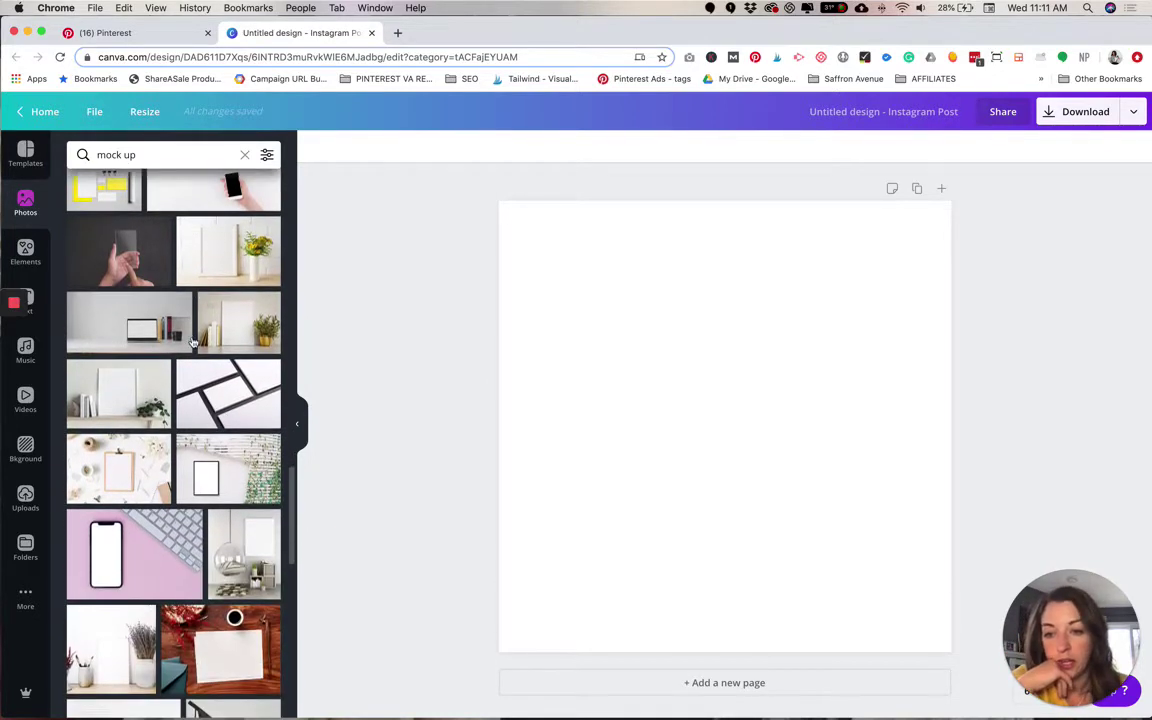
scroll(193, 341, up, 12)
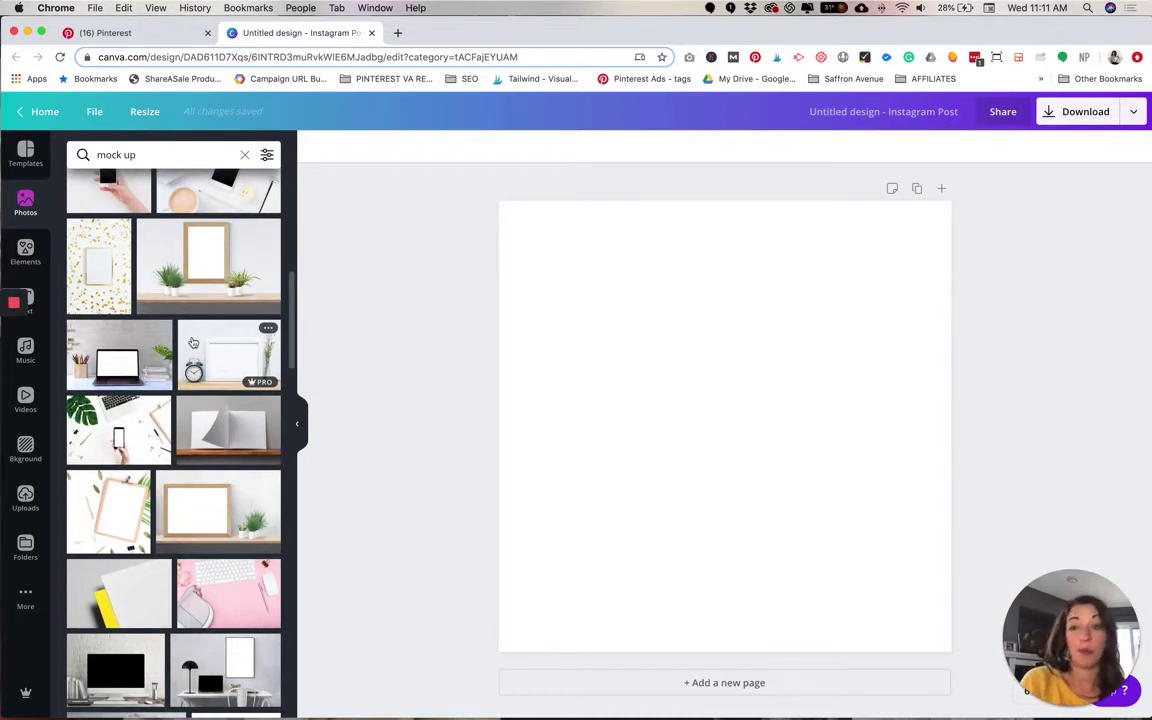
scroll(193, 343, up, 3)
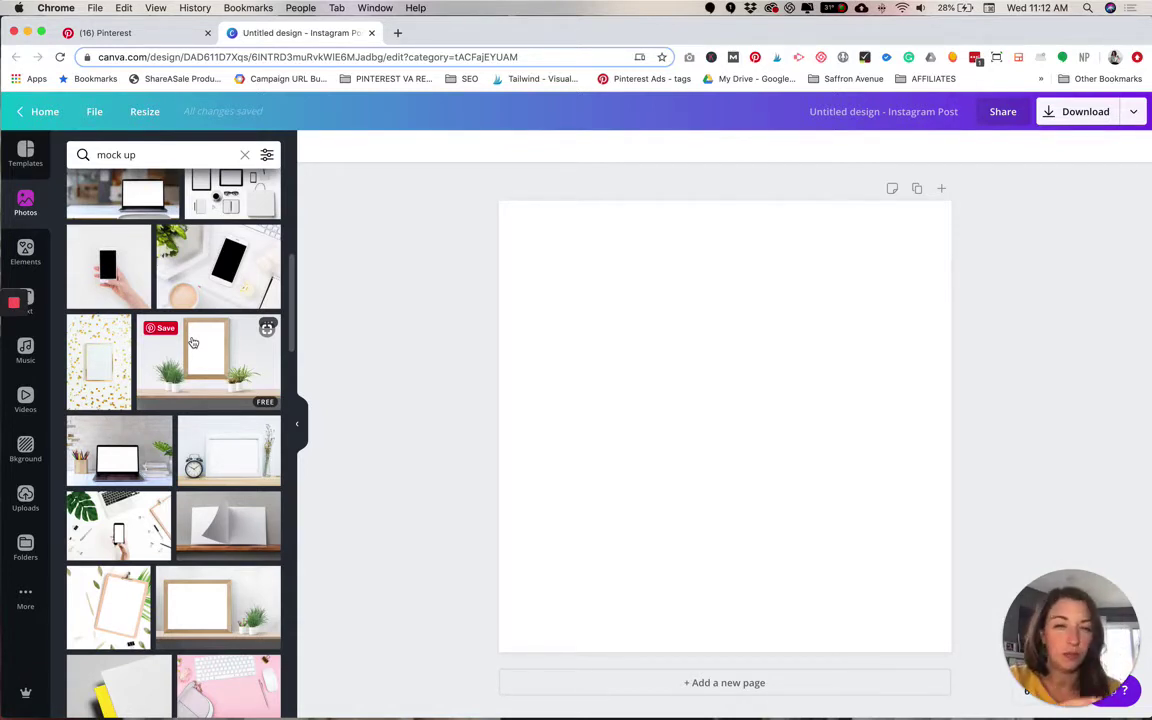
scroll(193, 343, down, 5)
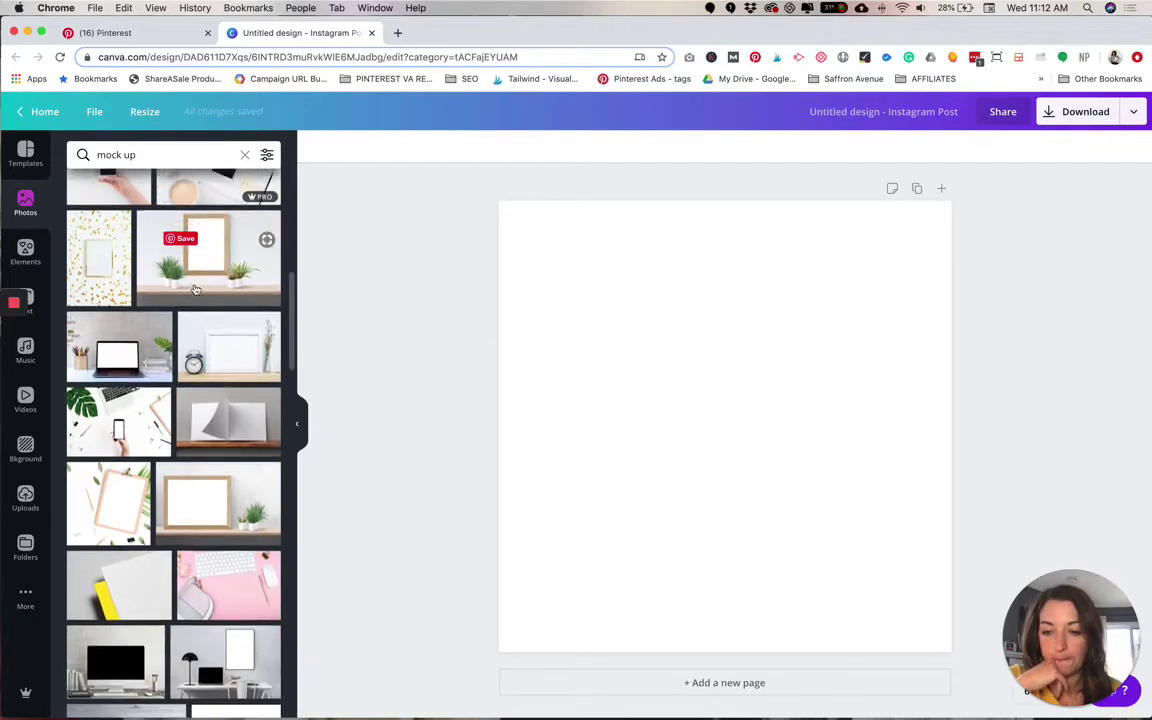
scroll(196, 290, down, 5)
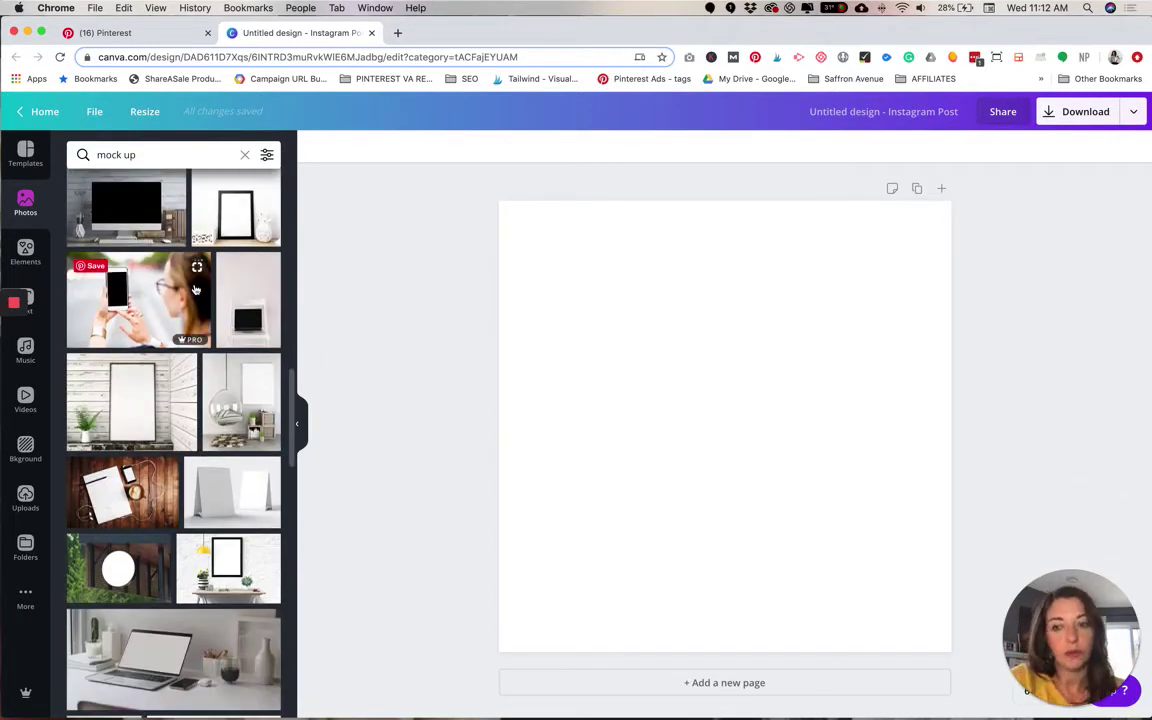
scroll(196, 290, down, 2)
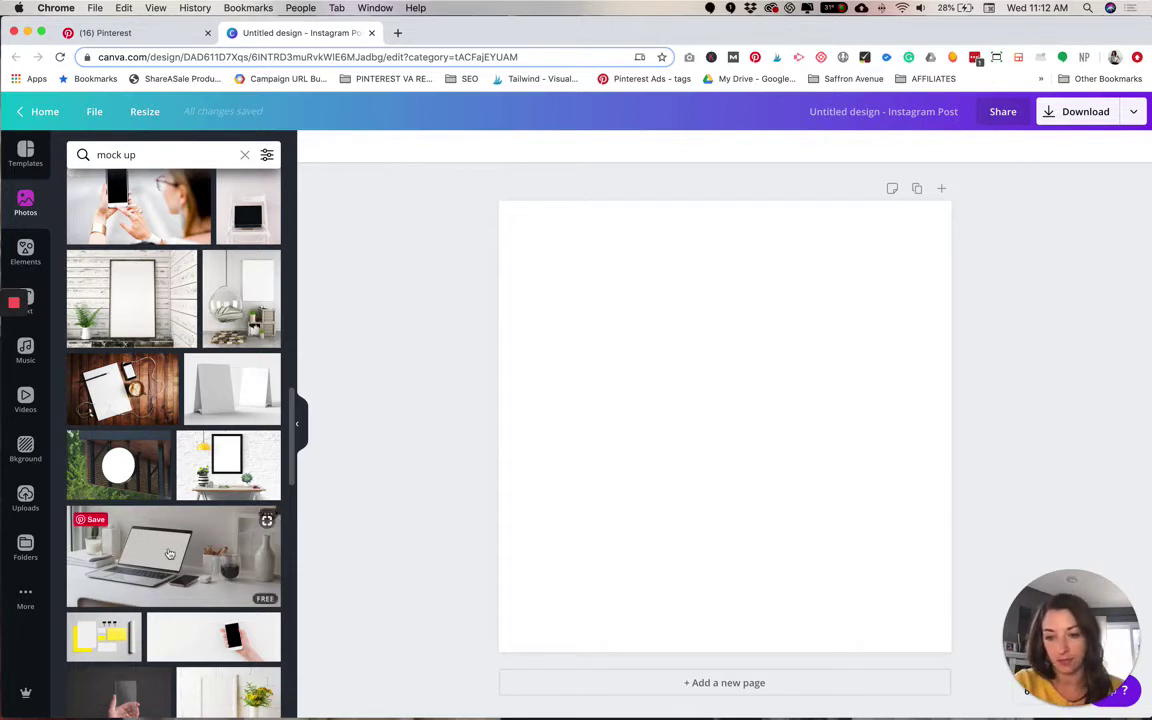
Step: Fill the post with the laptop-on-desk photo, cropped and shifted right so the laptop sits centered
drag(243, 540, 496, 427)
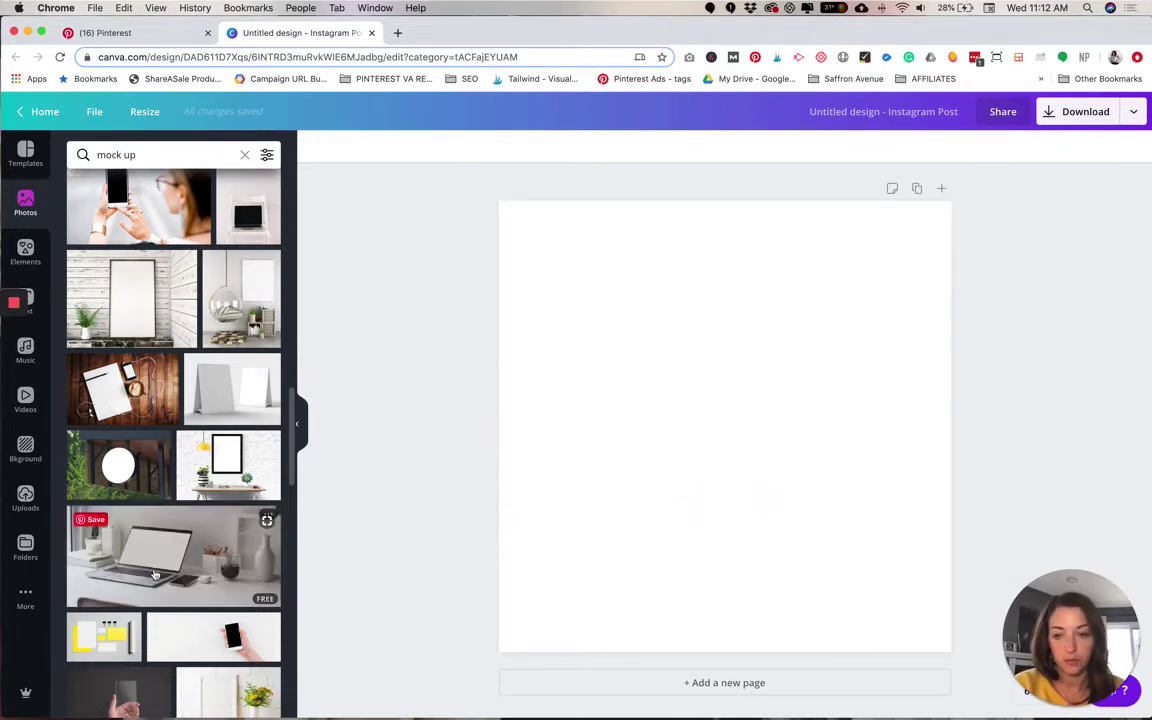
drag(140, 515, 522, 545)
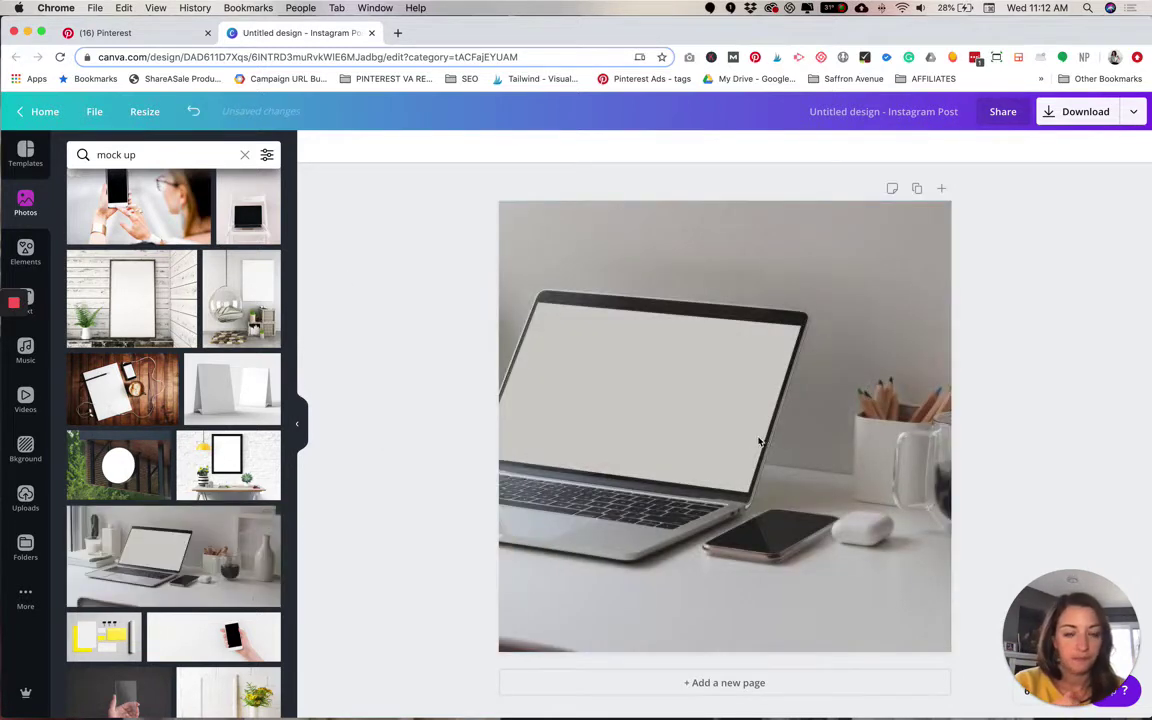
double_click(703, 461)
drag(703, 461, 841, 470)
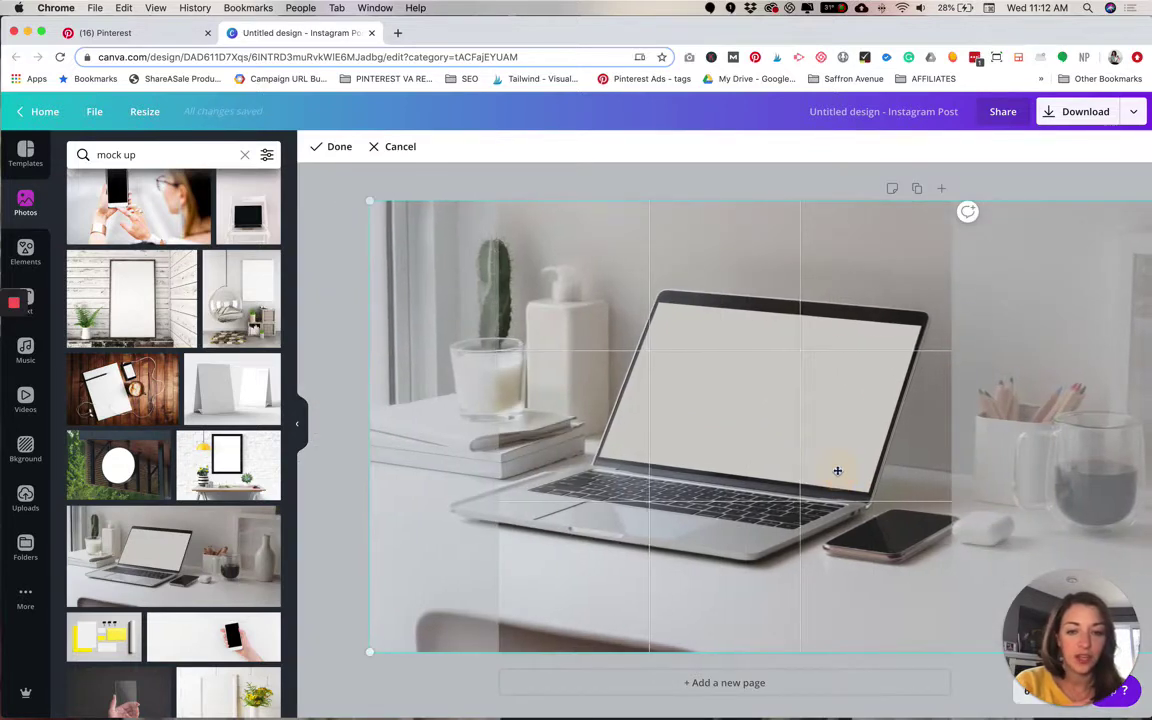
click(352, 581)
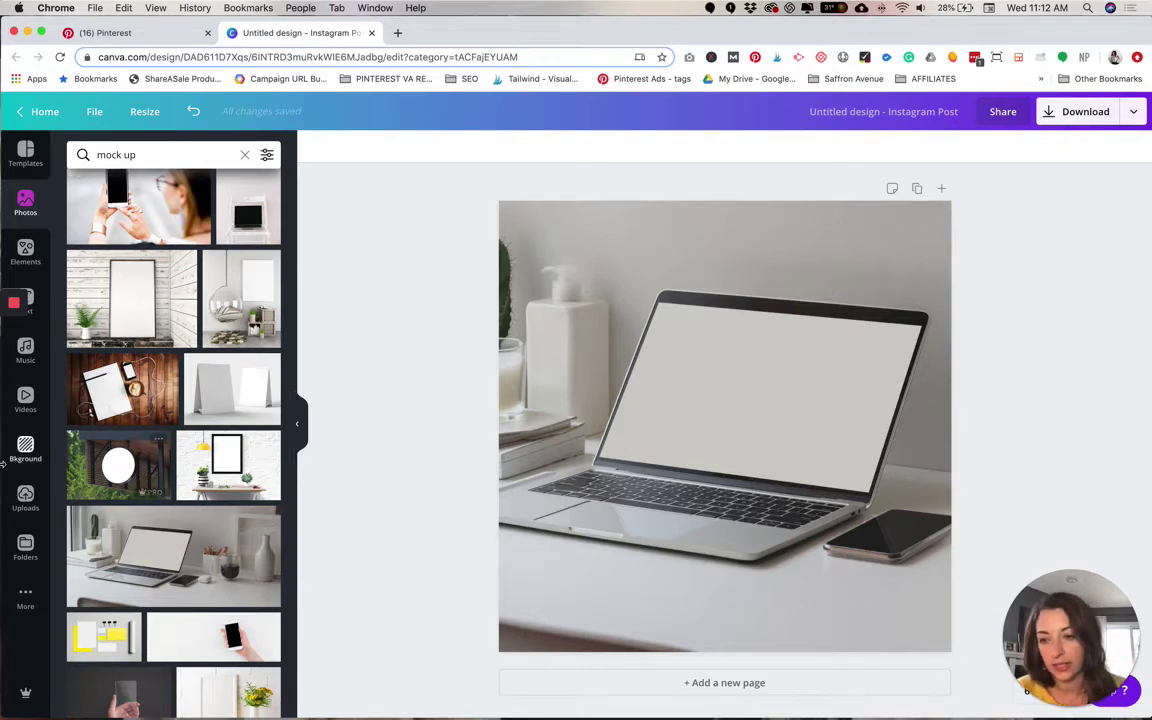
Step: Open the screenshot folder of saved website images from the sidebar folders
click(25, 548)
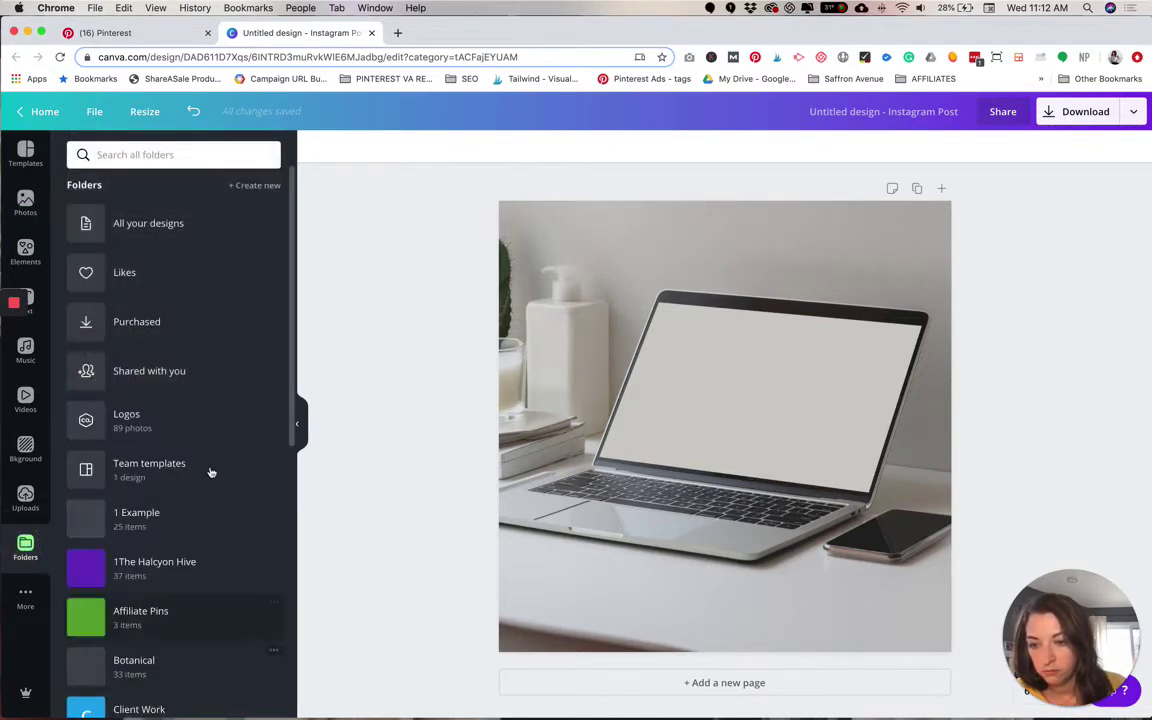
scroll(144, 515, down, 5)
scroll(140, 525, down, 2)
click(129, 527)
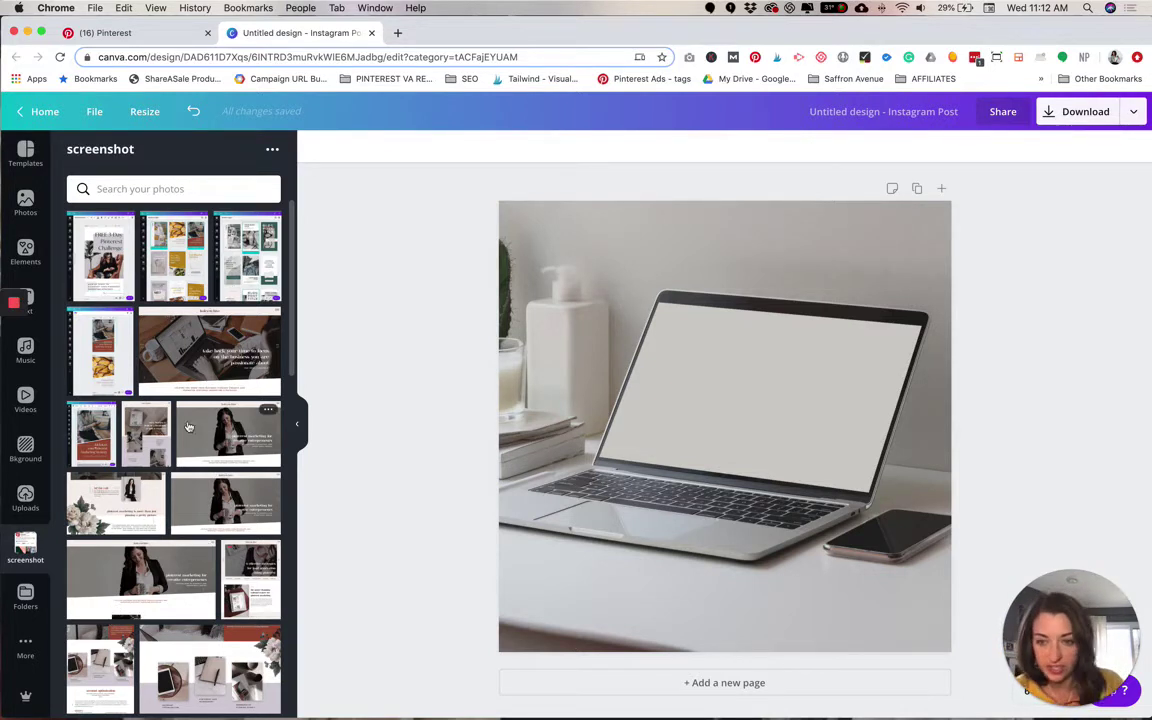
Step: Try a website screenshot over the laptop screen, enlarging it, then delete it again
click(235, 325)
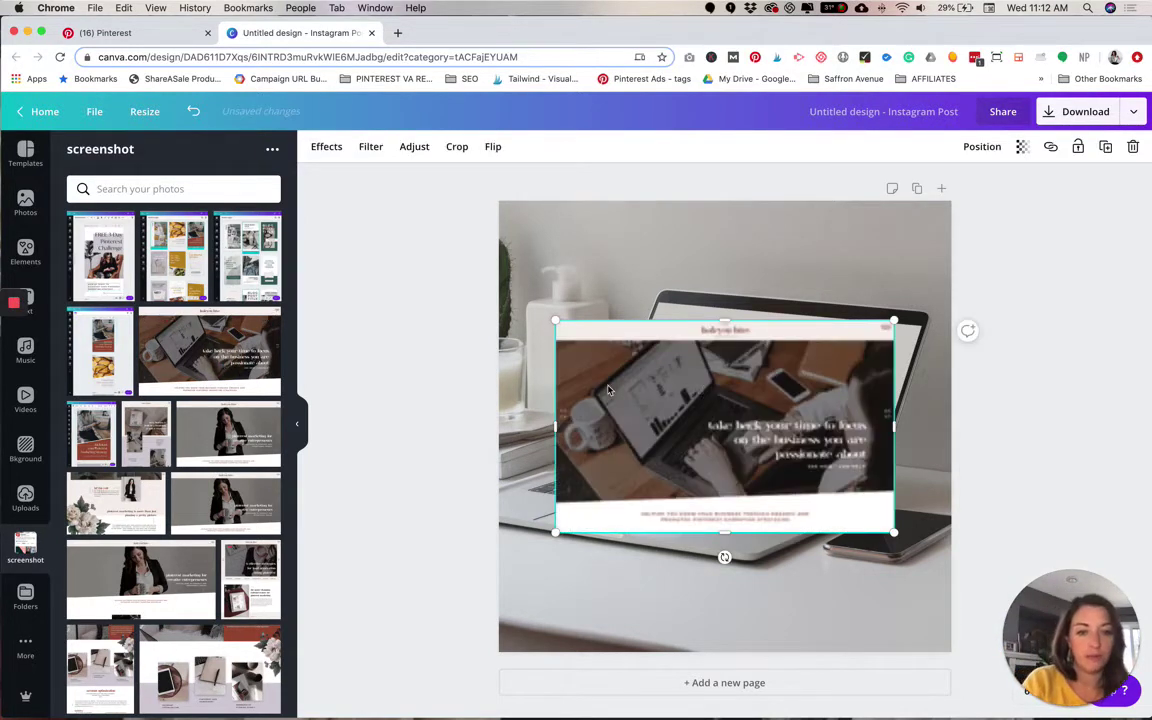
drag(710, 432, 807, 432)
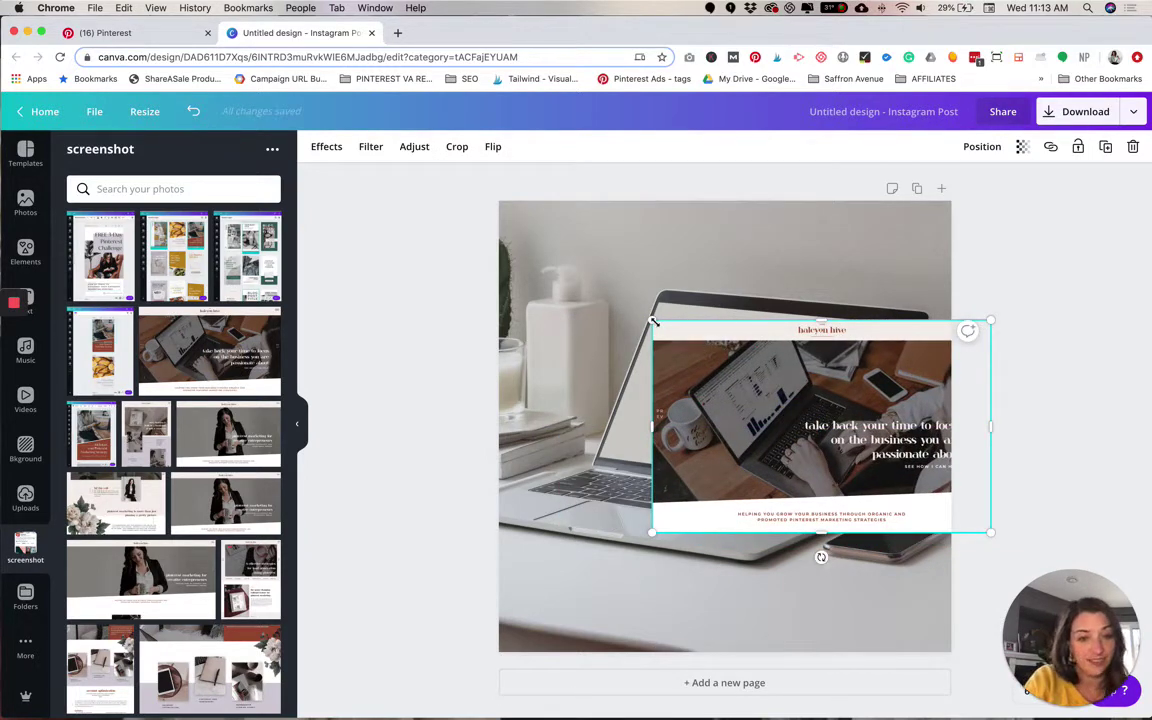
mouse_move(652, 322)
mouse_down()
mouse_move(664, 305)
mouse_move(634, 316)
mouse_move(712, 337)
mouse_move(638, 303)
mouse_move(563, 323)
mouse_move(690, 336)
mouse_move(651, 311)
mouse_up()
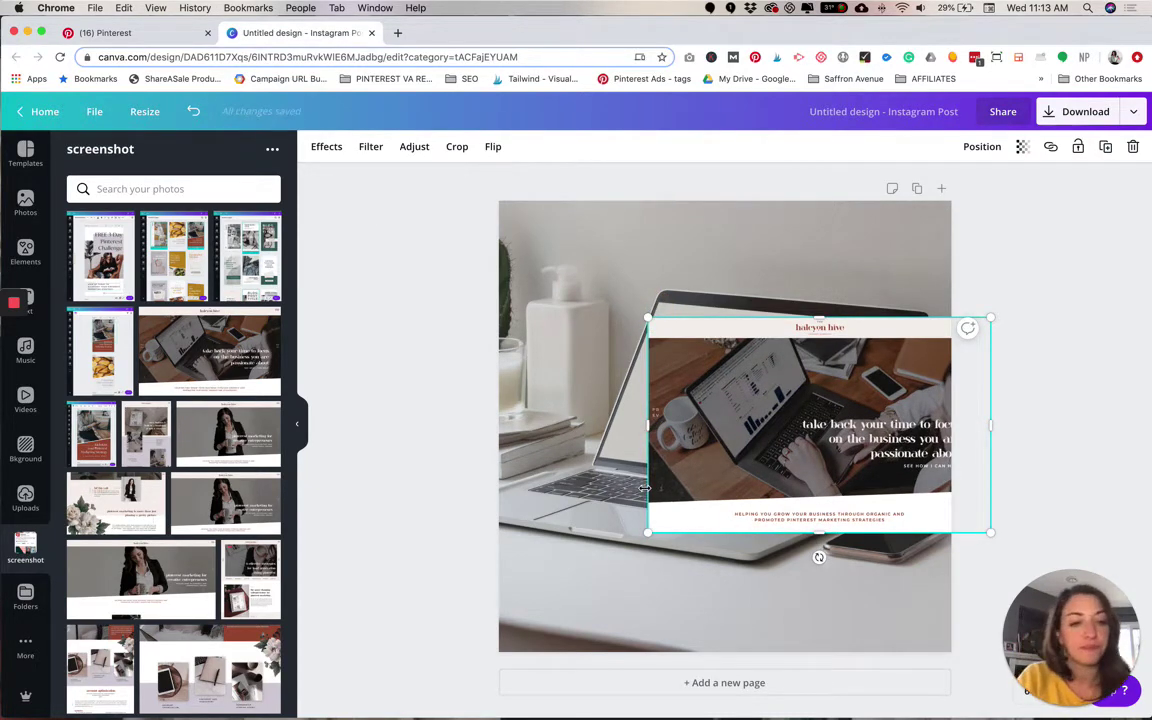
key(BackSpace)
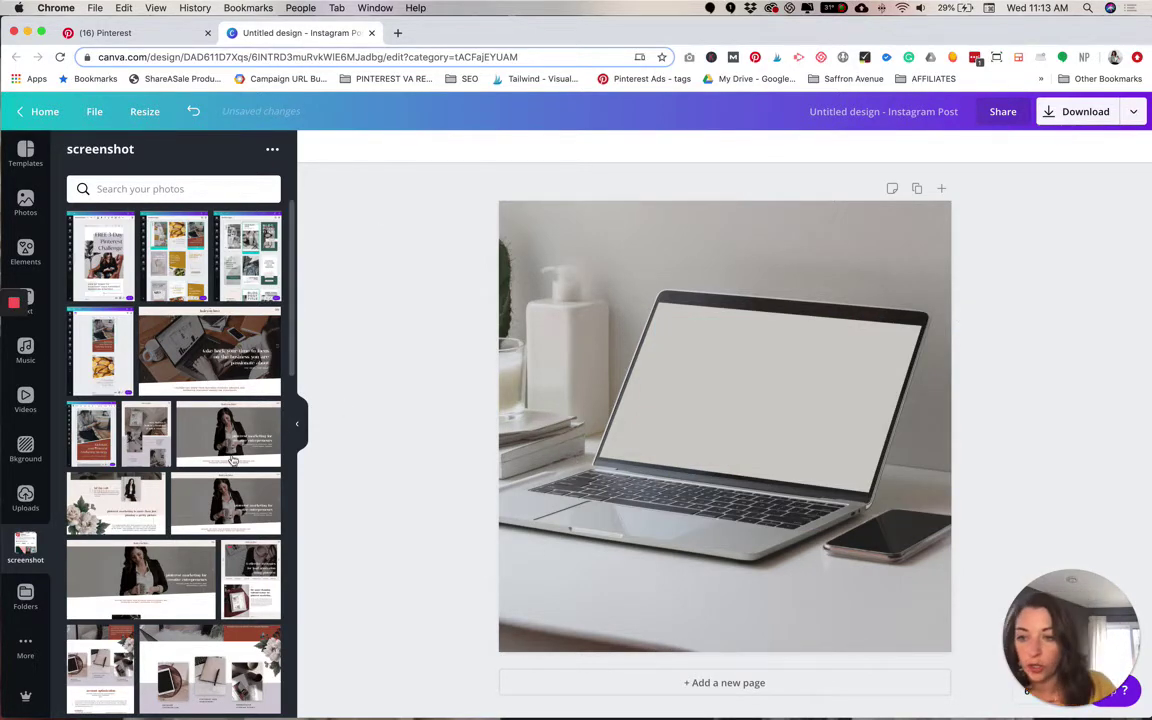
Step: Return to the 'mock up' photo results and delete the laptop photo from the post
click(25, 205)
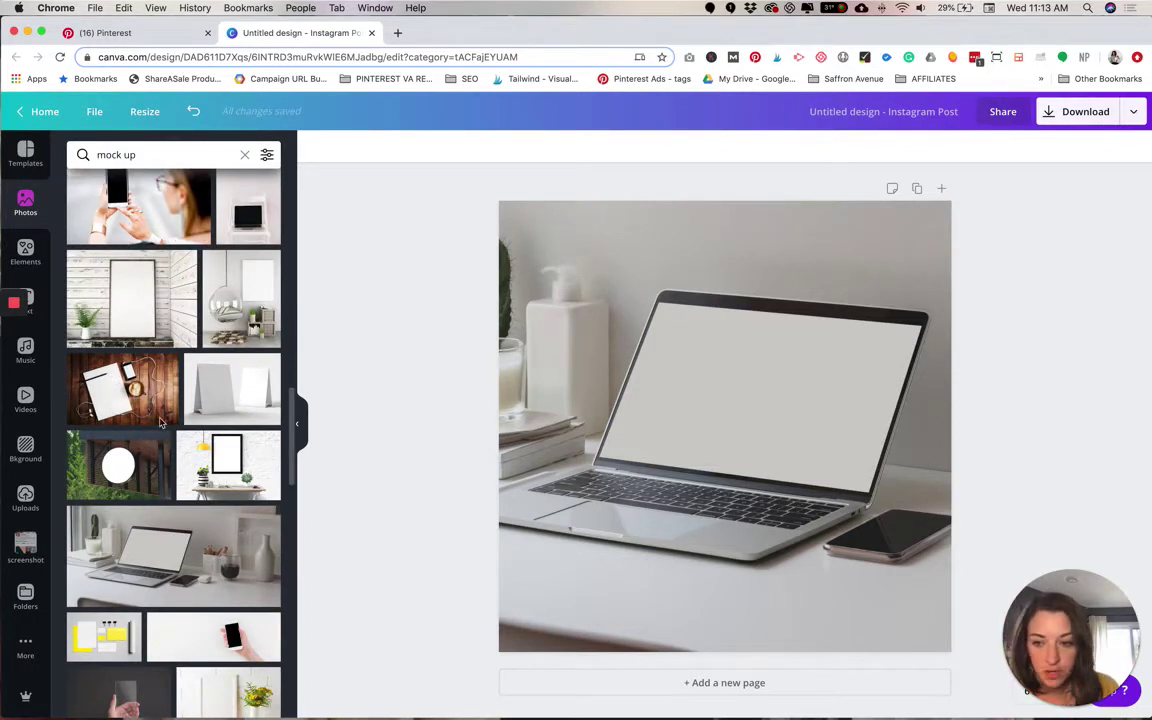
click(663, 424)
key(Delete)
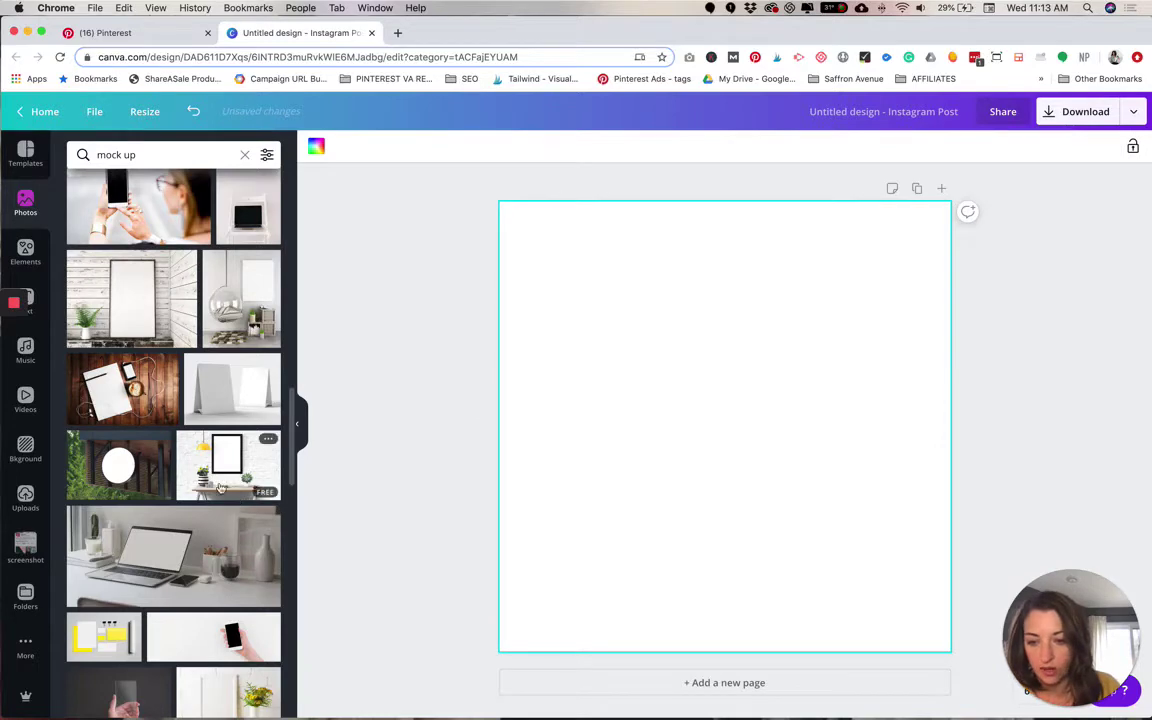
scroll(150, 480, down, 5)
scroll(90, 508, down, 8)
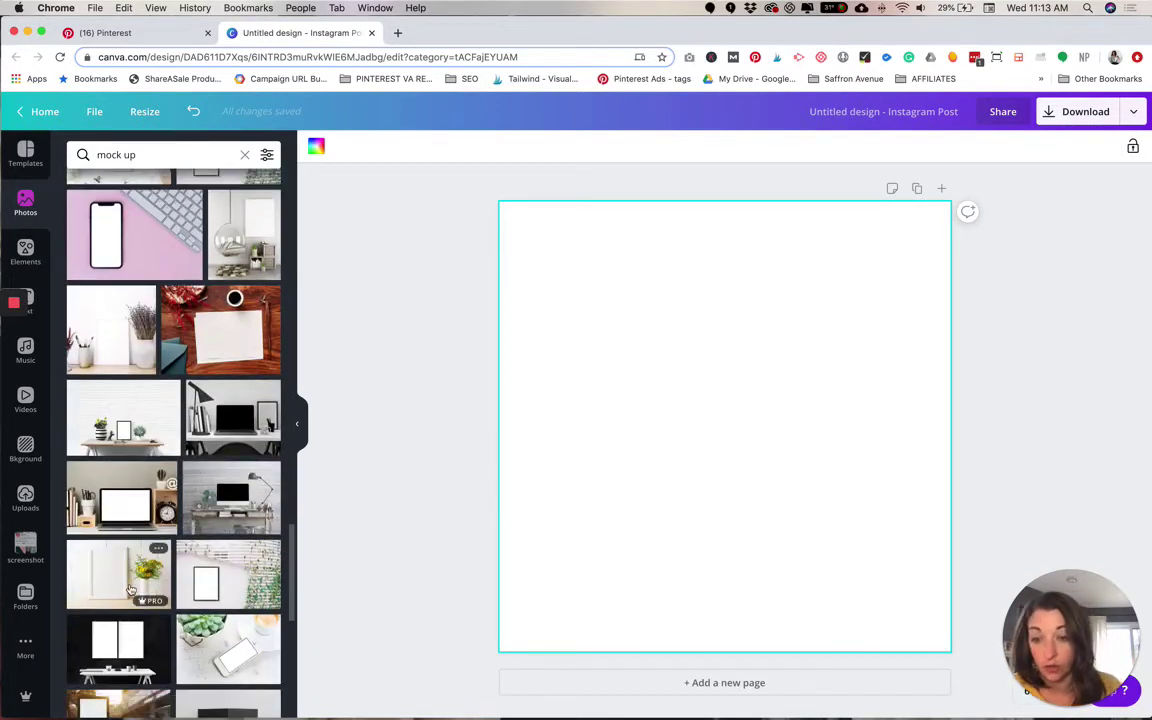
scroll(130, 590, down, 7)
scroll(130, 590, down, 1)
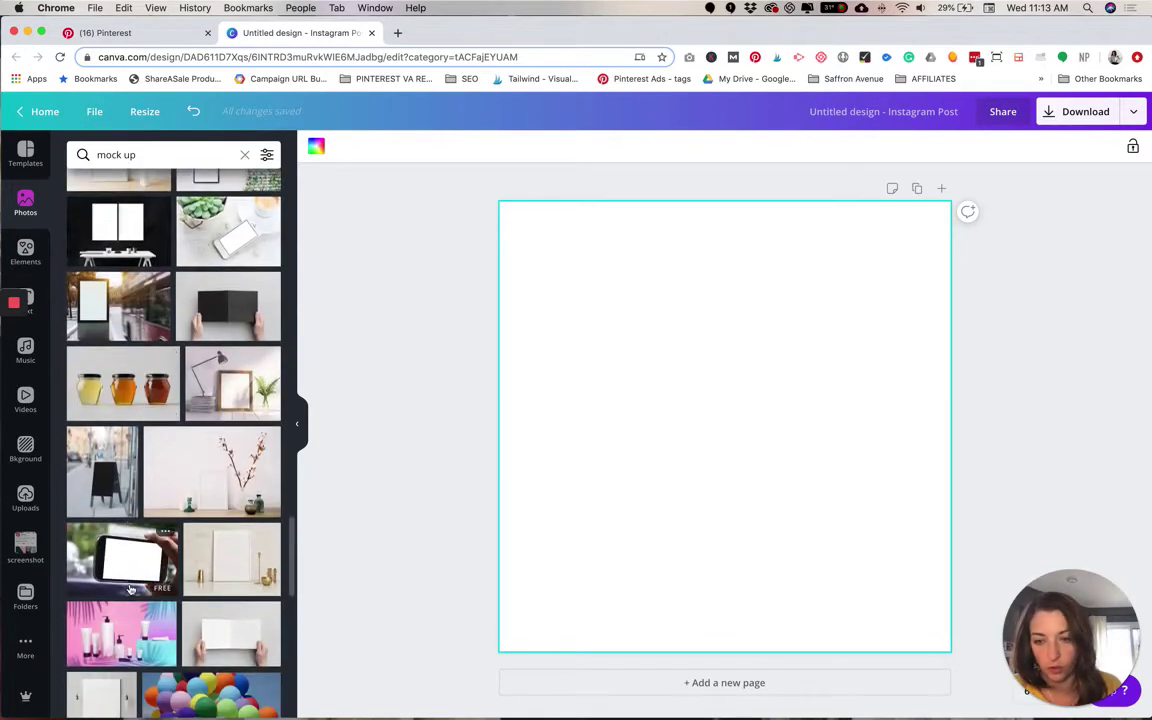
Step: Try the lamp-and-frame and hand-held phone mock-up photos, removing each again
click(237, 400)
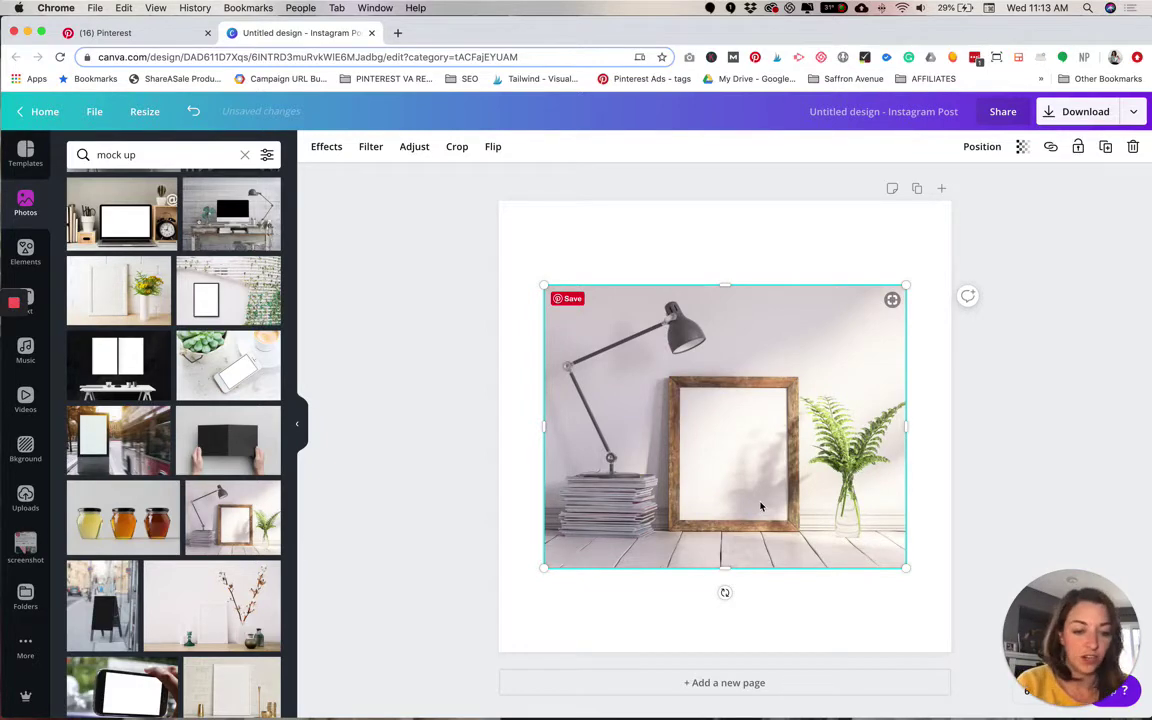
key(Delete)
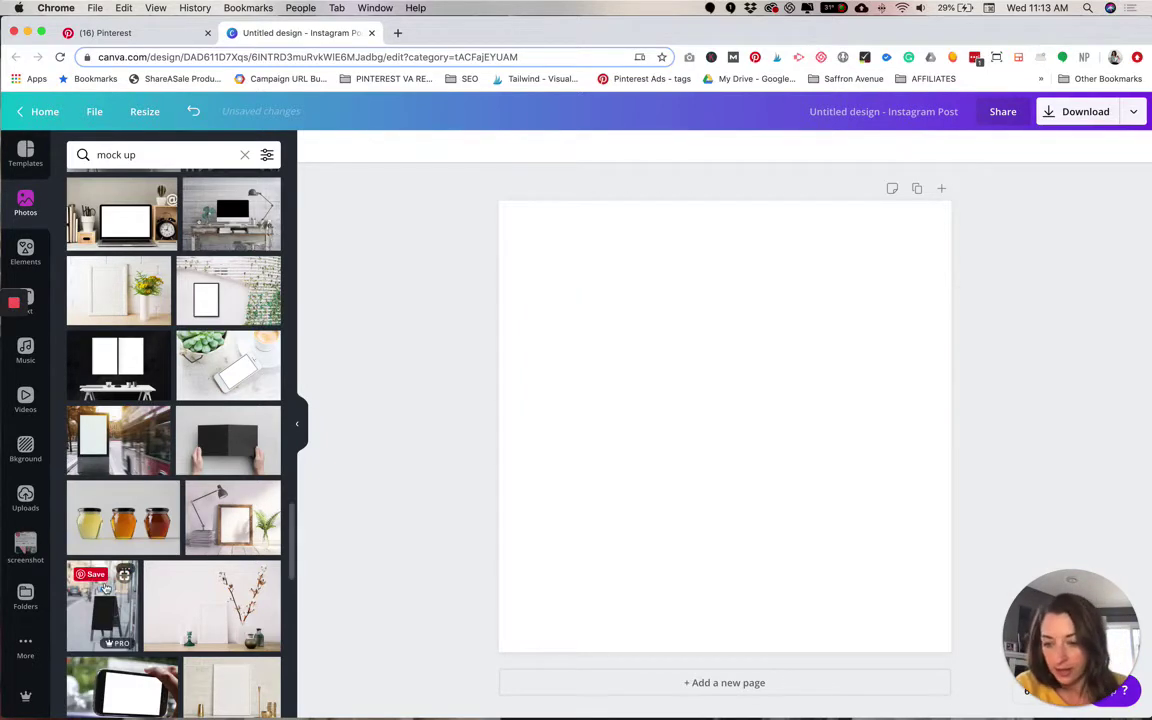
scroll(103, 588, down, 1)
scroll(104, 588, down, 5)
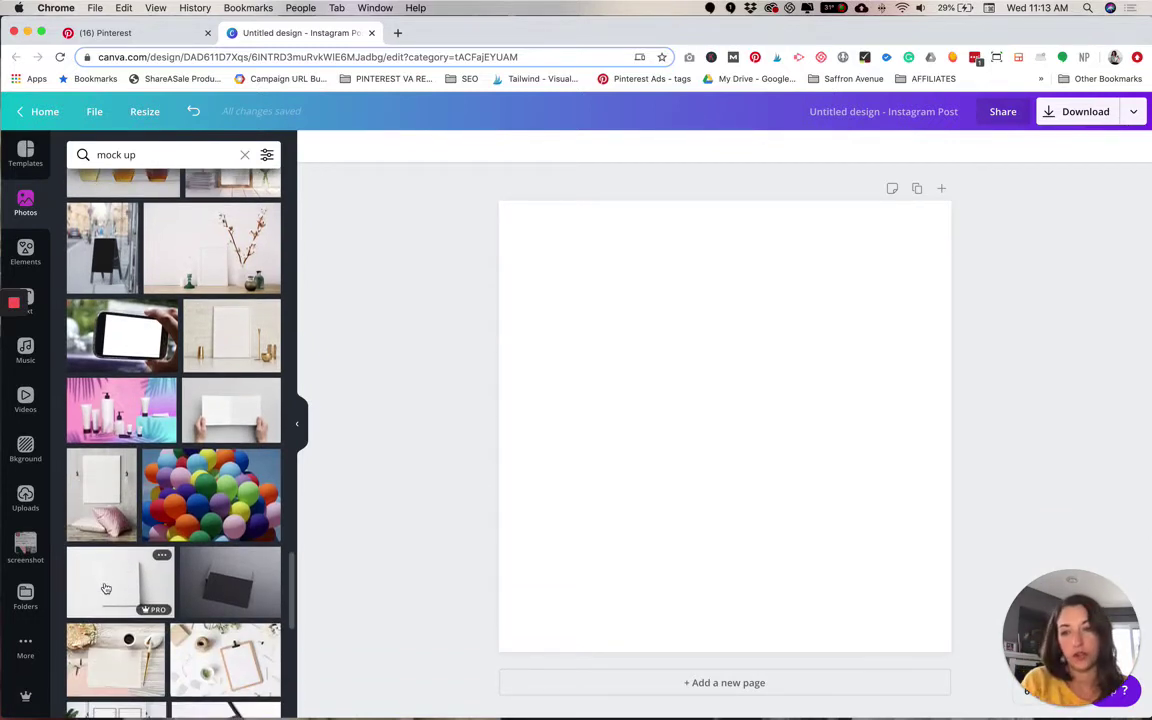
click(120, 335)
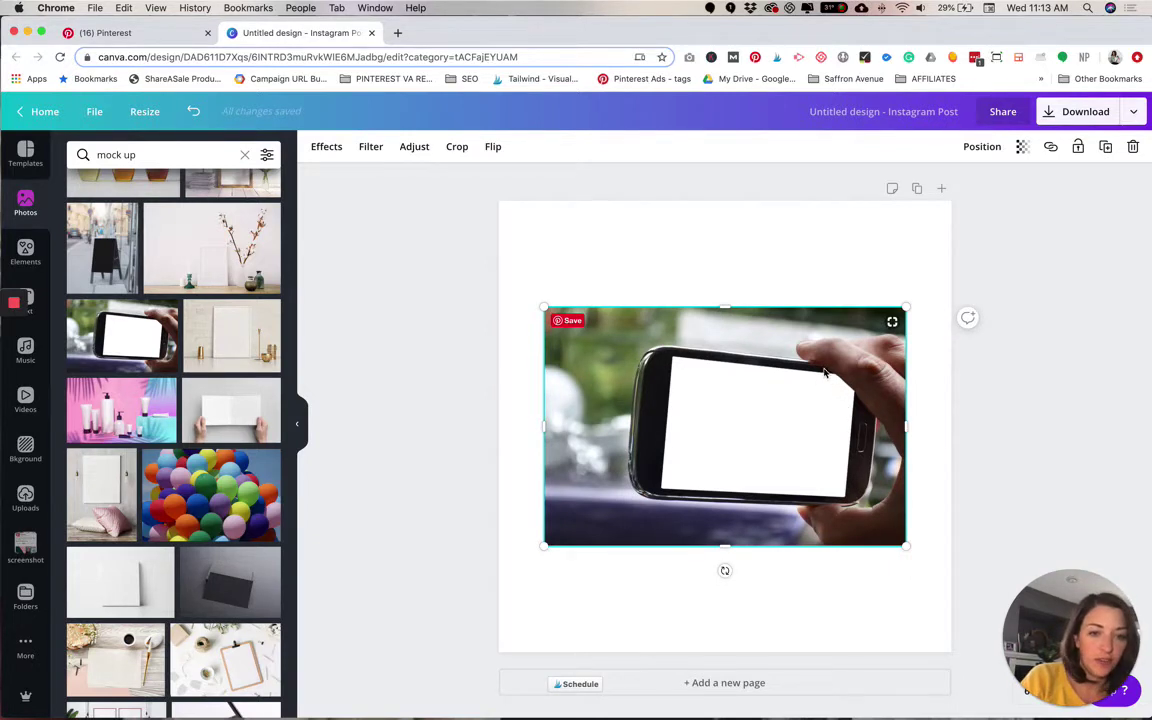
key(Delete)
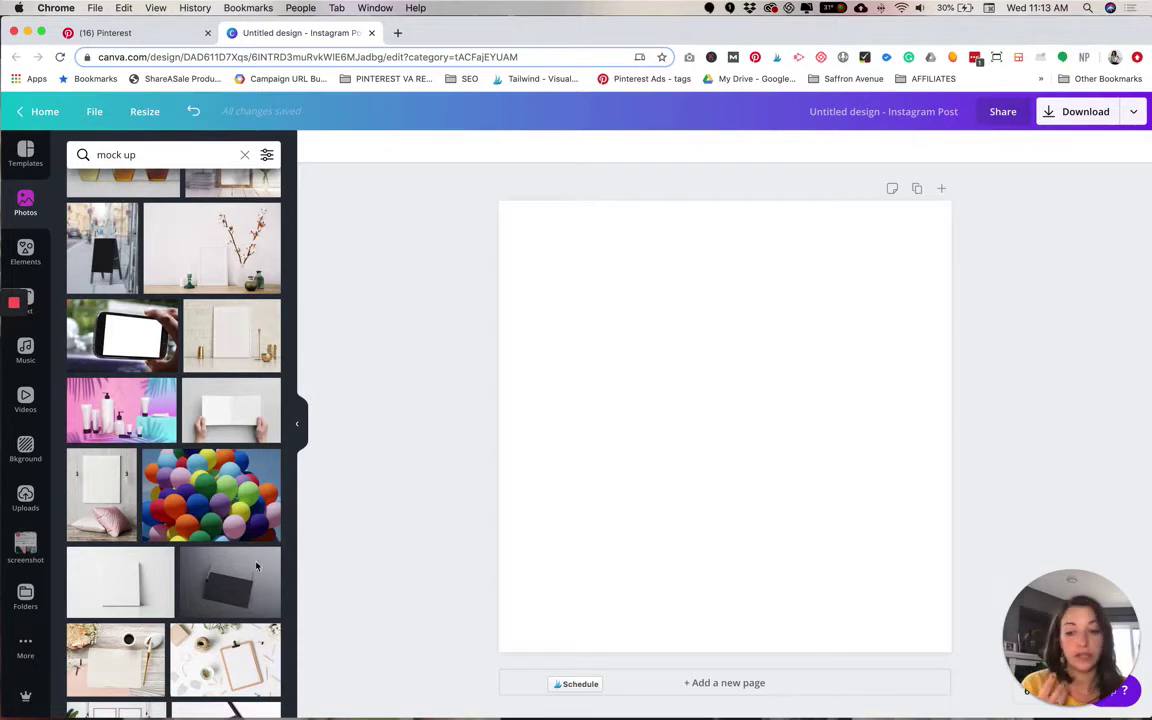
Step: Fill the post with the succulent-and-phone photo, cropped slightly left, and reopen the screenshot folder
scroll(129, 556, down, 3)
scroll(129, 556, down, 5)
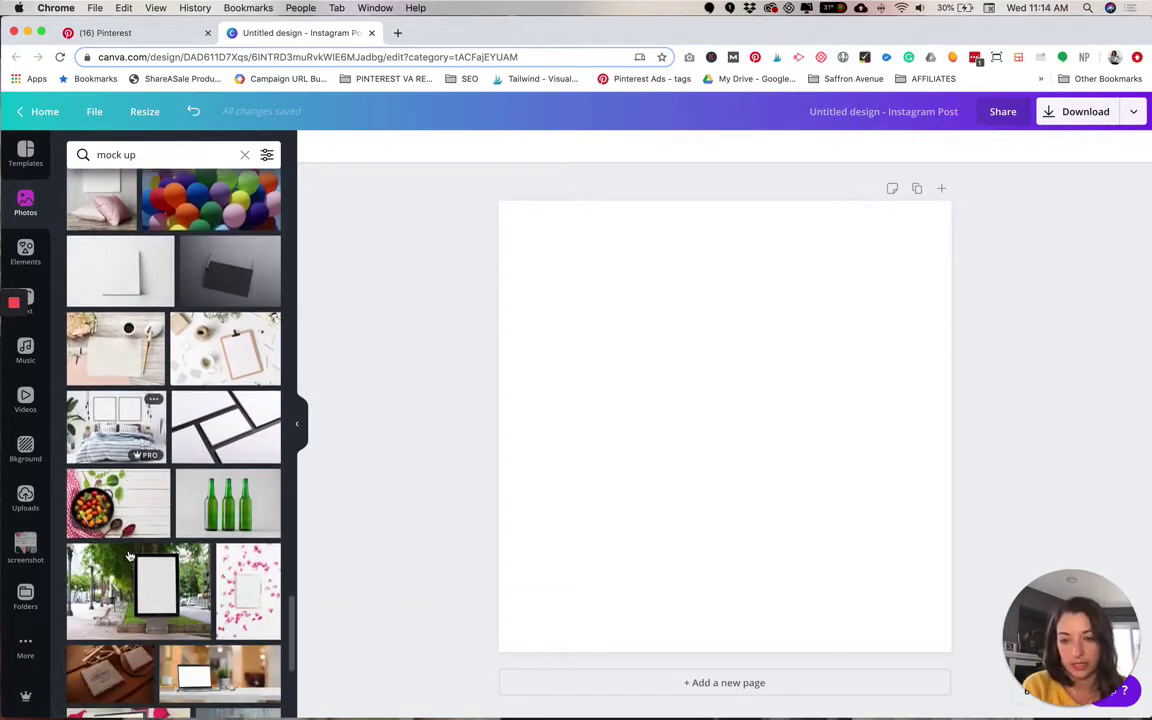
scroll(129, 556, down, 10)
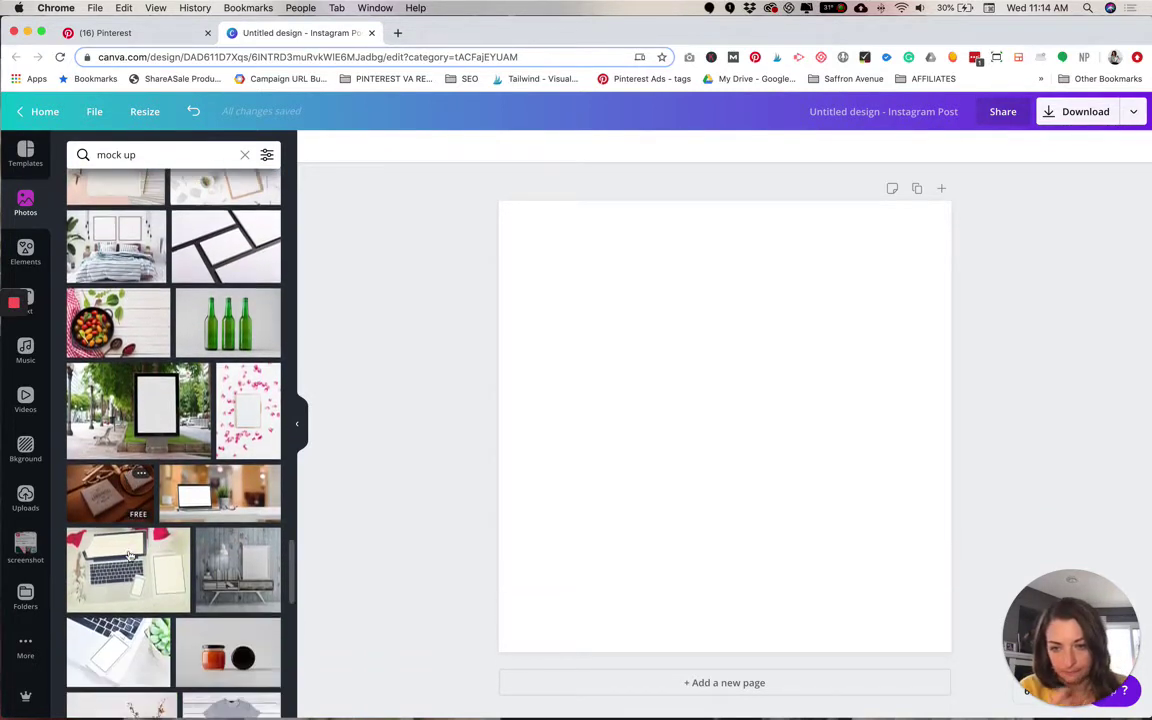
scroll(129, 556, down, 10)
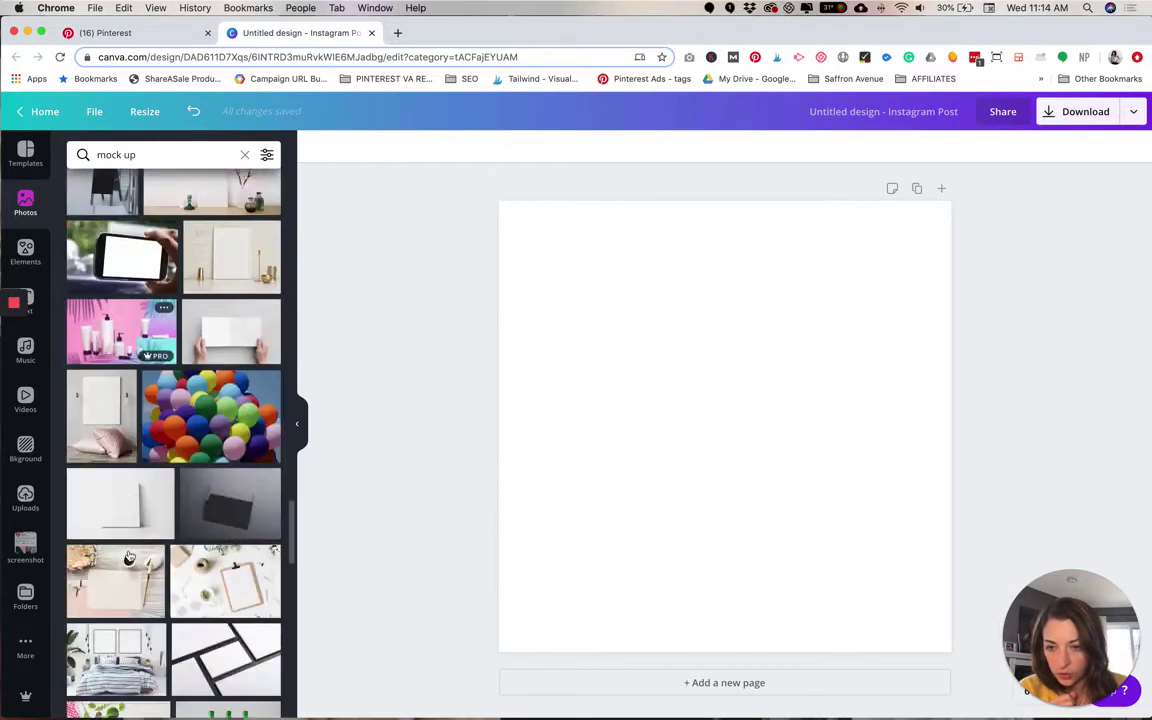
scroll(129, 556, down, 5)
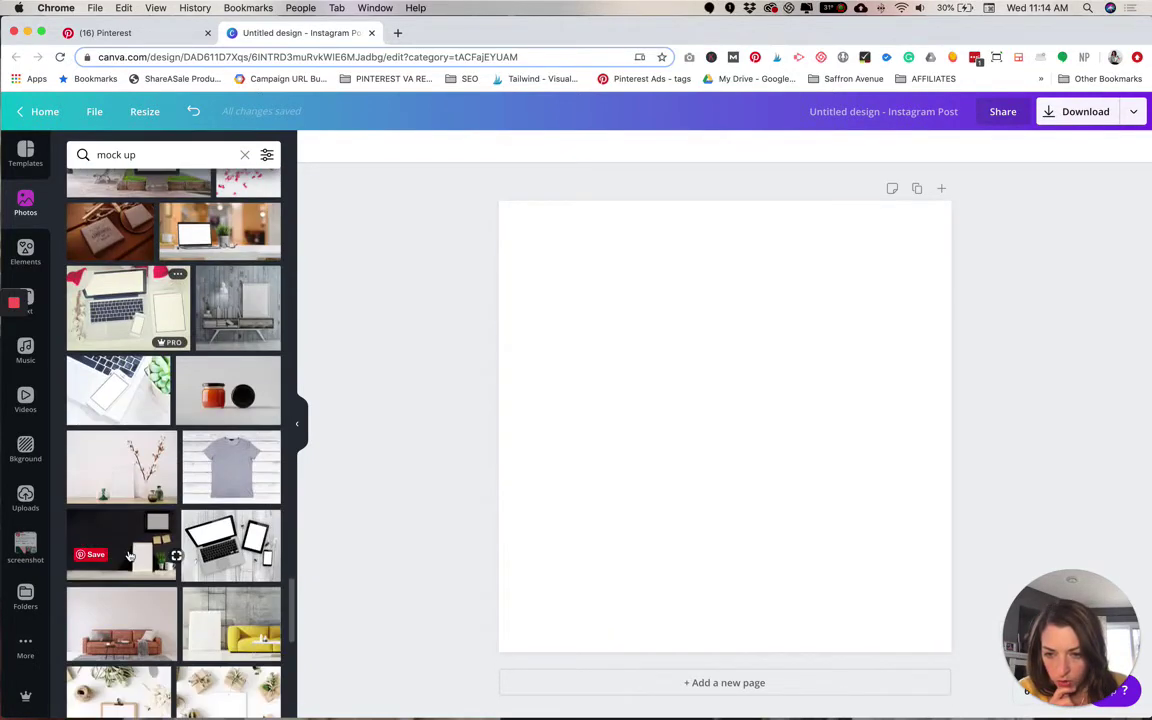
scroll(129, 556, down, 5)
scroll(129, 556, down, 5)
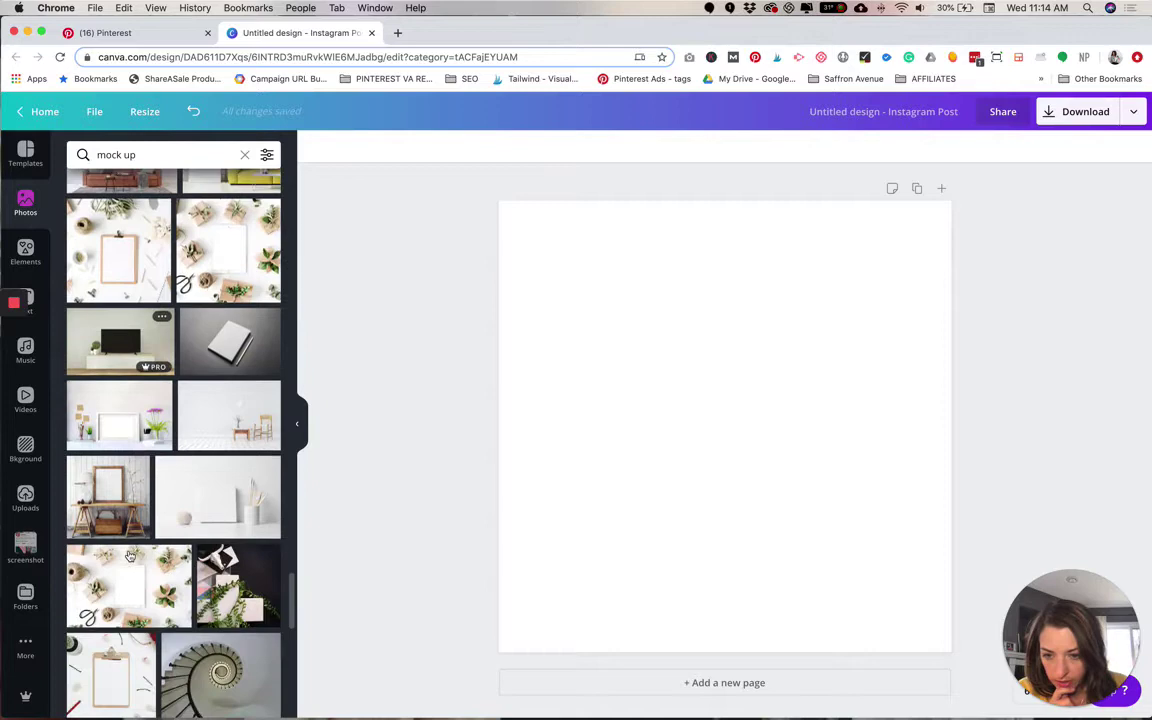
scroll(129, 556, up, 10)
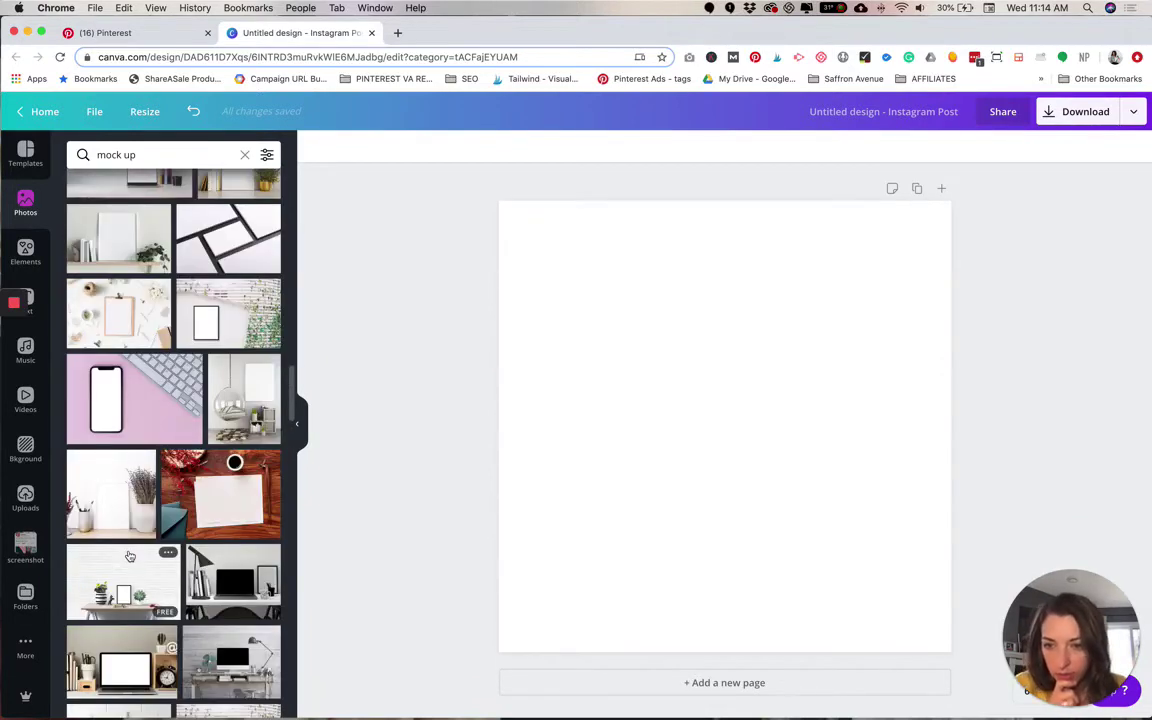
scroll(129, 556, down, 5)
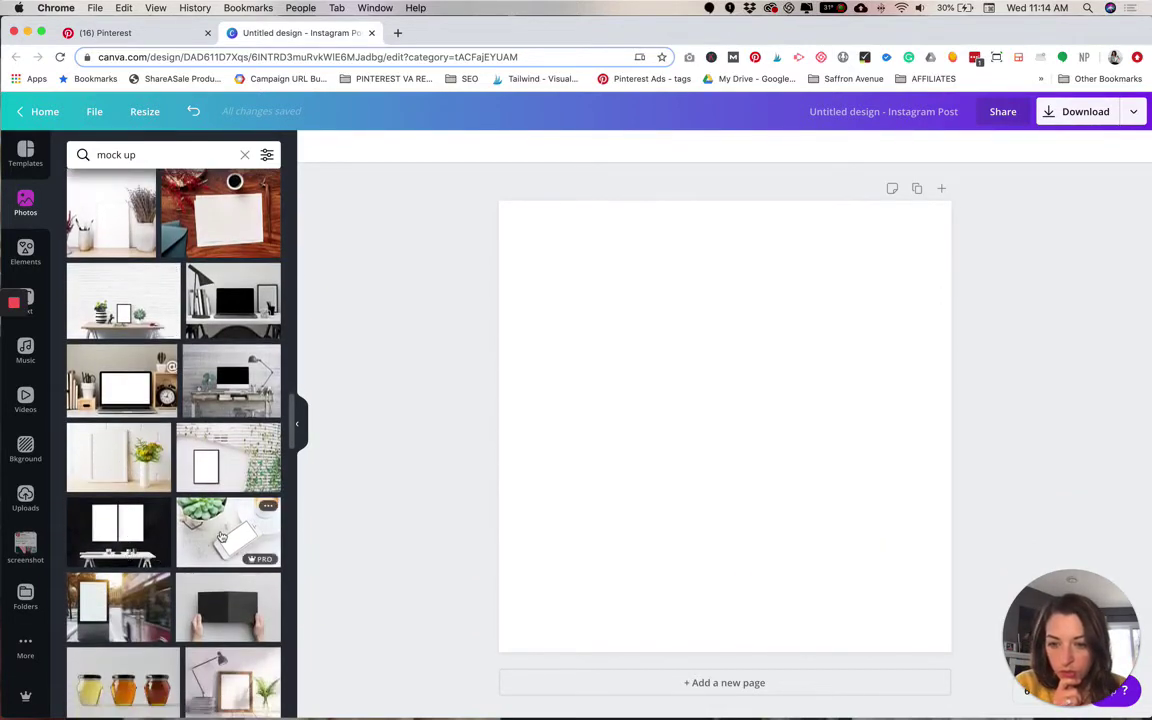
drag(222, 537, 514, 406)
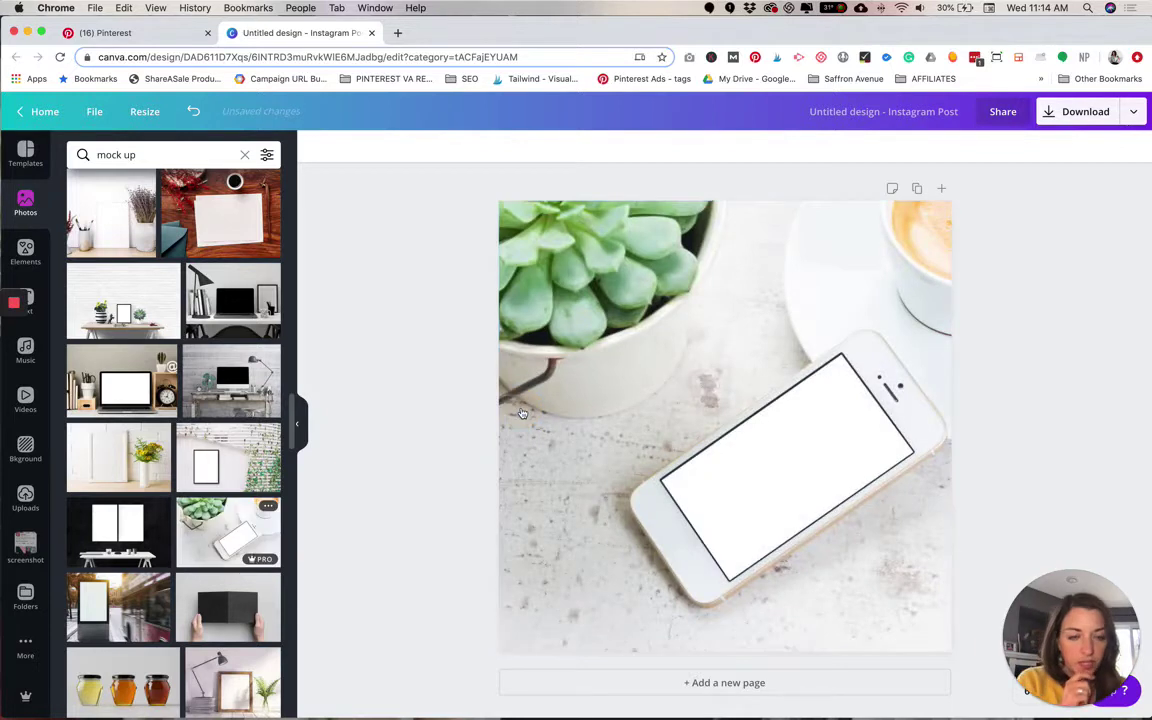
double_click(680, 538)
drag(680, 538, 650, 536)
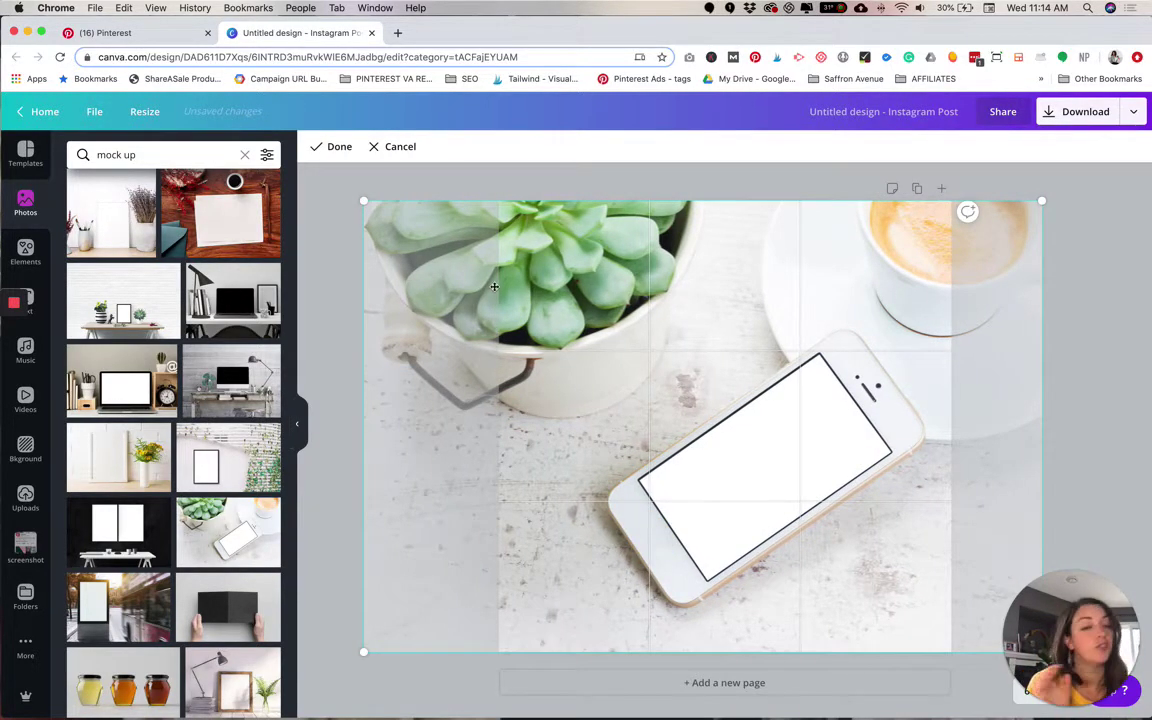
click(730, 189)
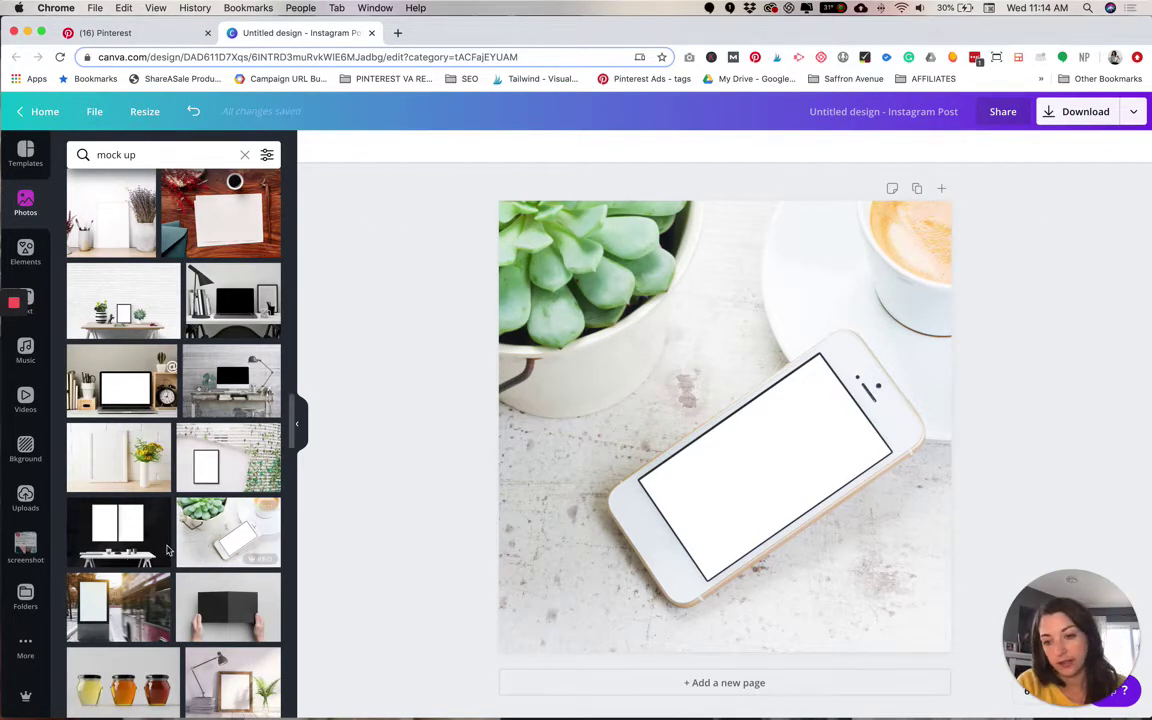
click(25, 548)
Step: Add the Pinterest feed screenshot, rotate it to the phone's tilt and move it onto the screen
scroll(170, 244, down, 5)
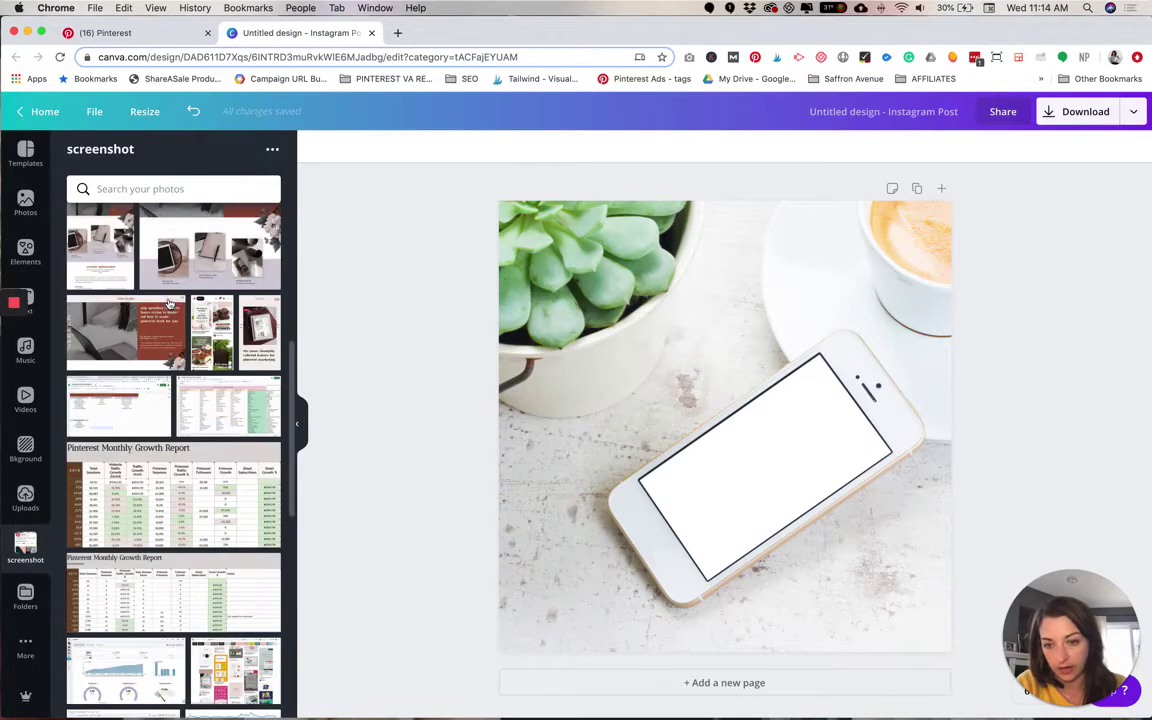
scroll(250, 420, up, 2)
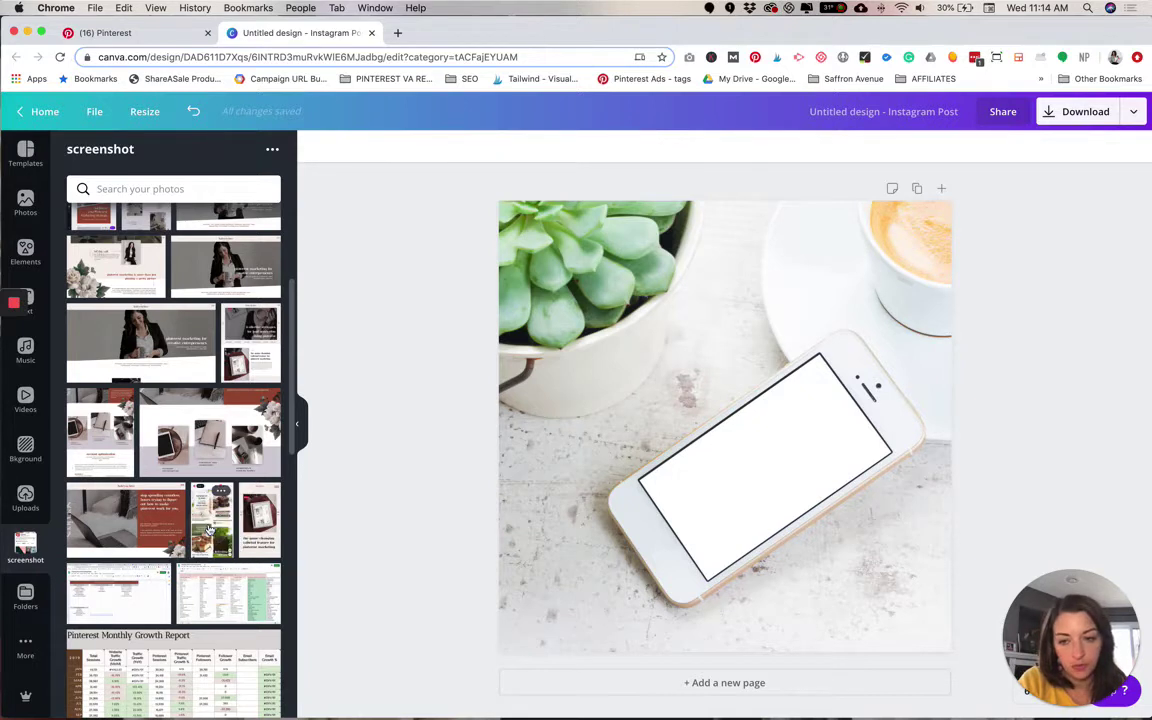
click(208, 527)
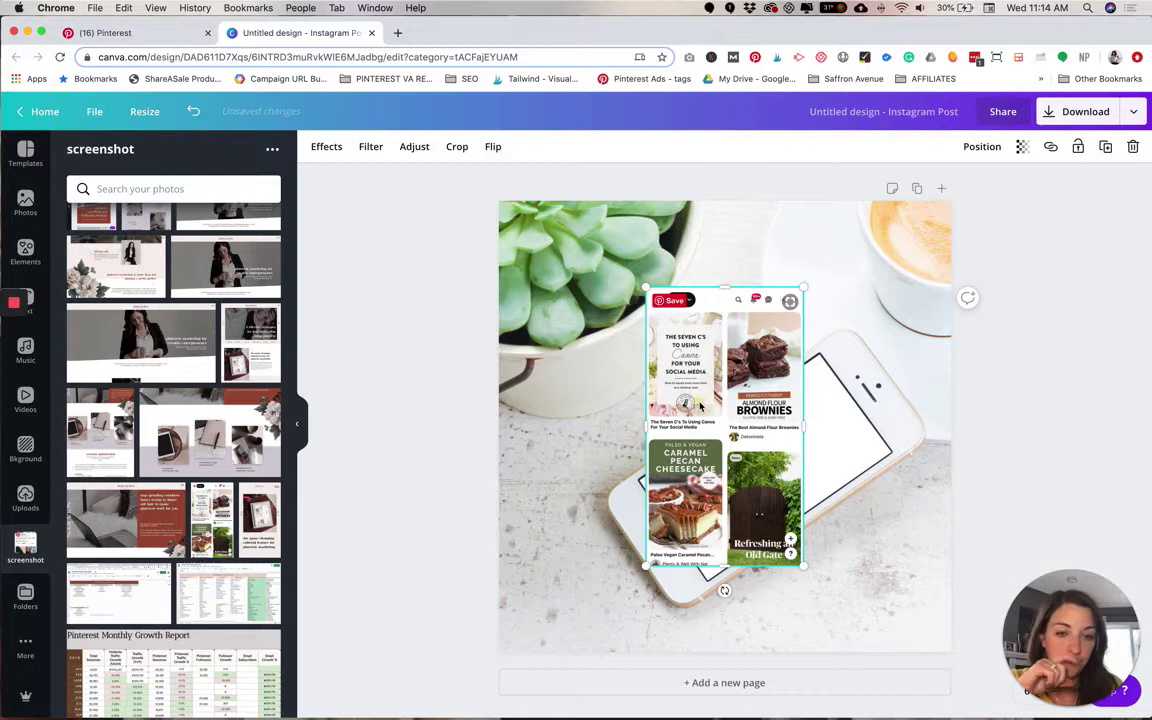
drag(700, 404, 667, 363)
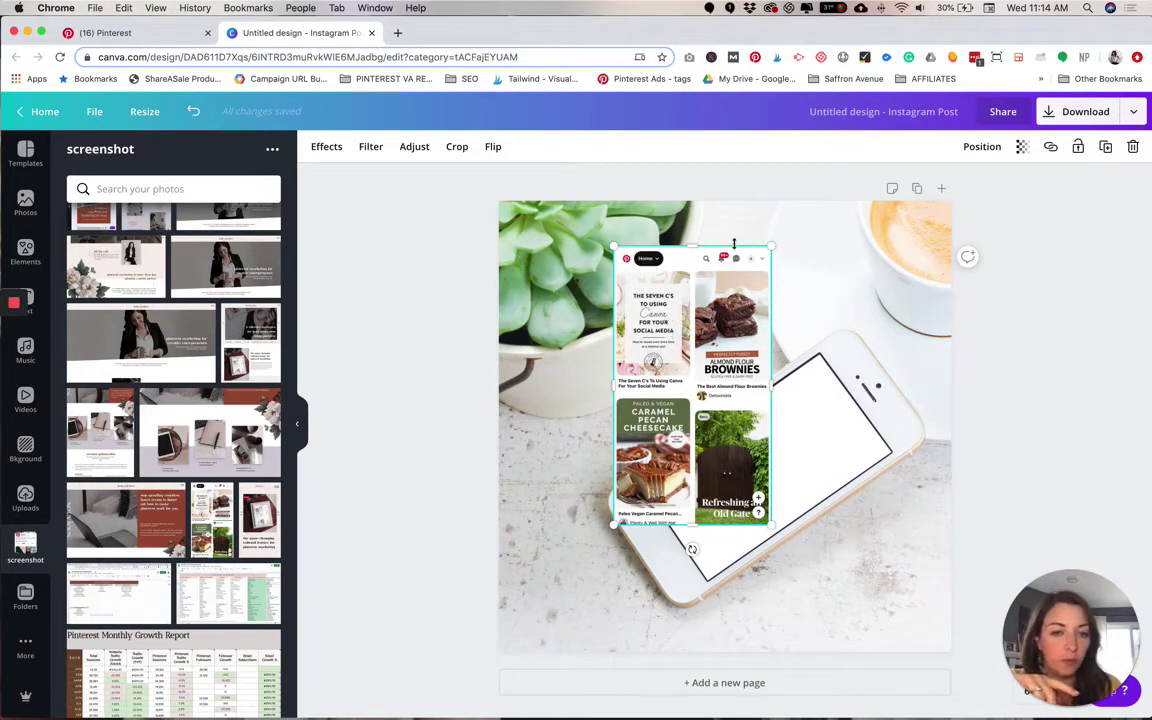
drag(692, 549, 558, 481)
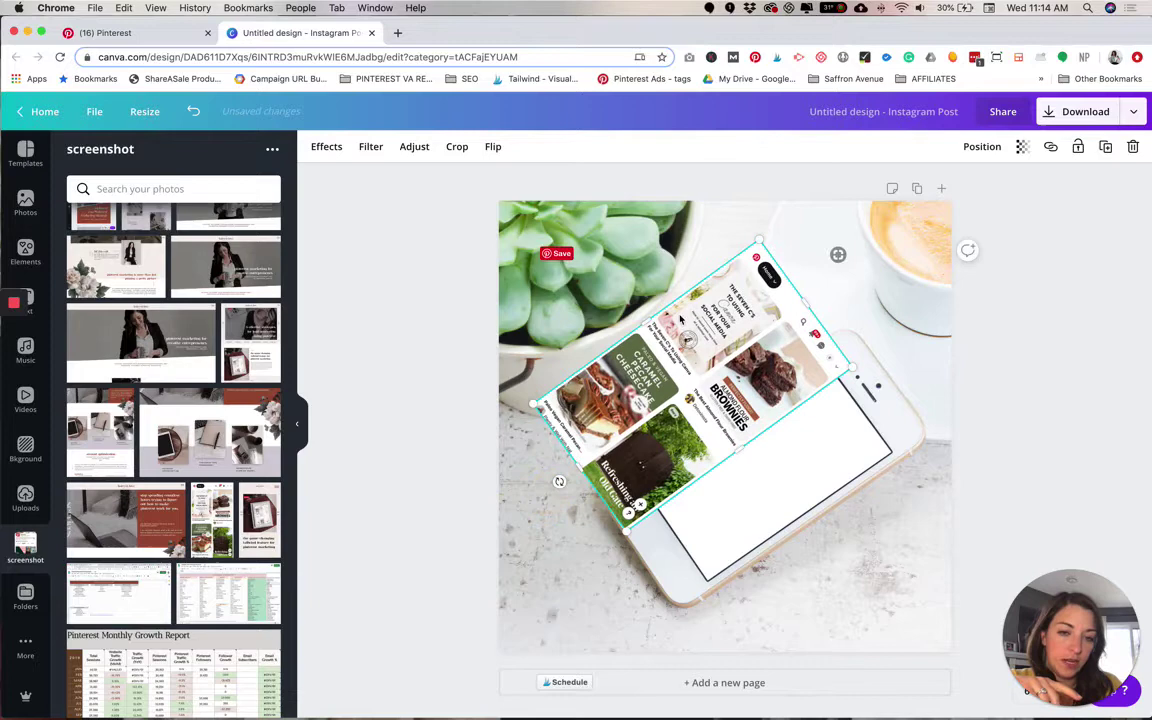
drag(715, 358, 765, 470)
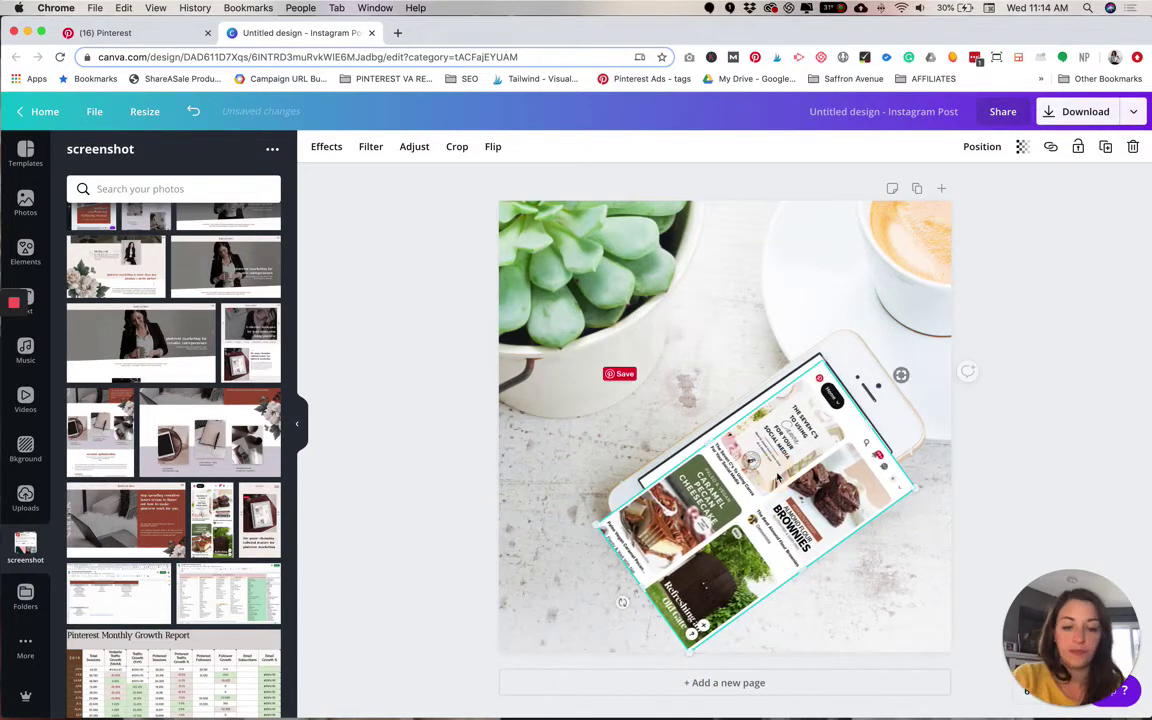
Step: Nudge the Pinterest screenshot into line with the phone and rotate it to about 54°
scroll(778, 479, up, 5)
scroll(778, 479, up, 1)
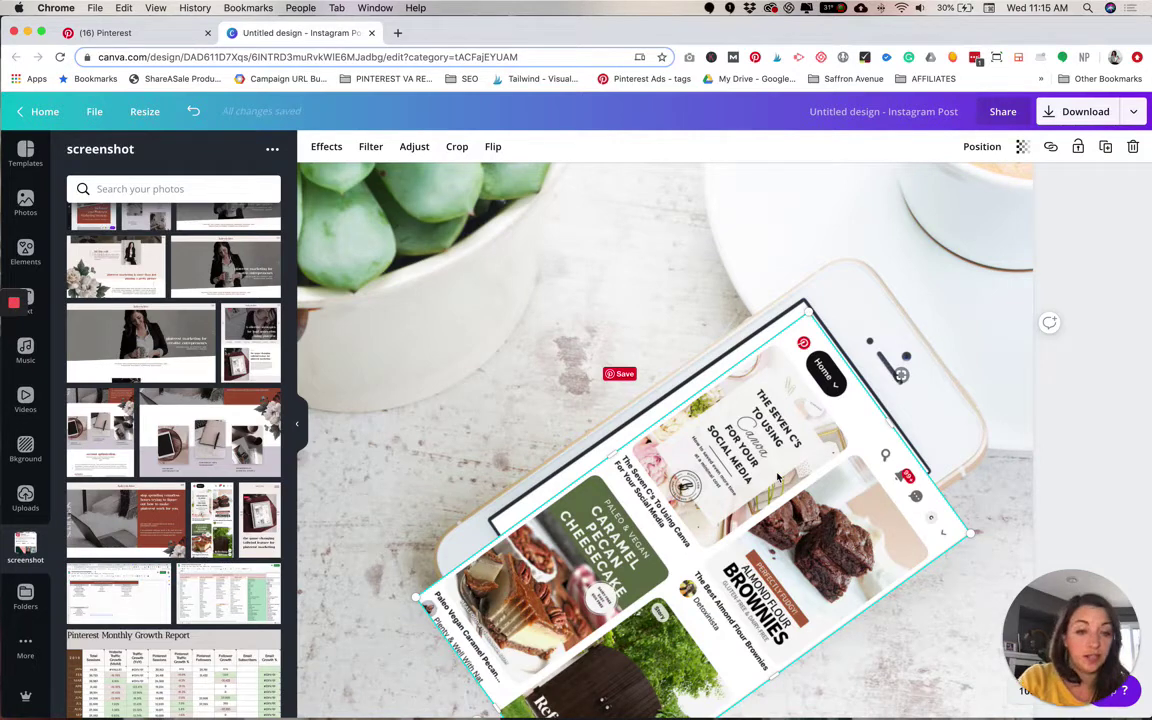
scroll(778, 479, up, 4)
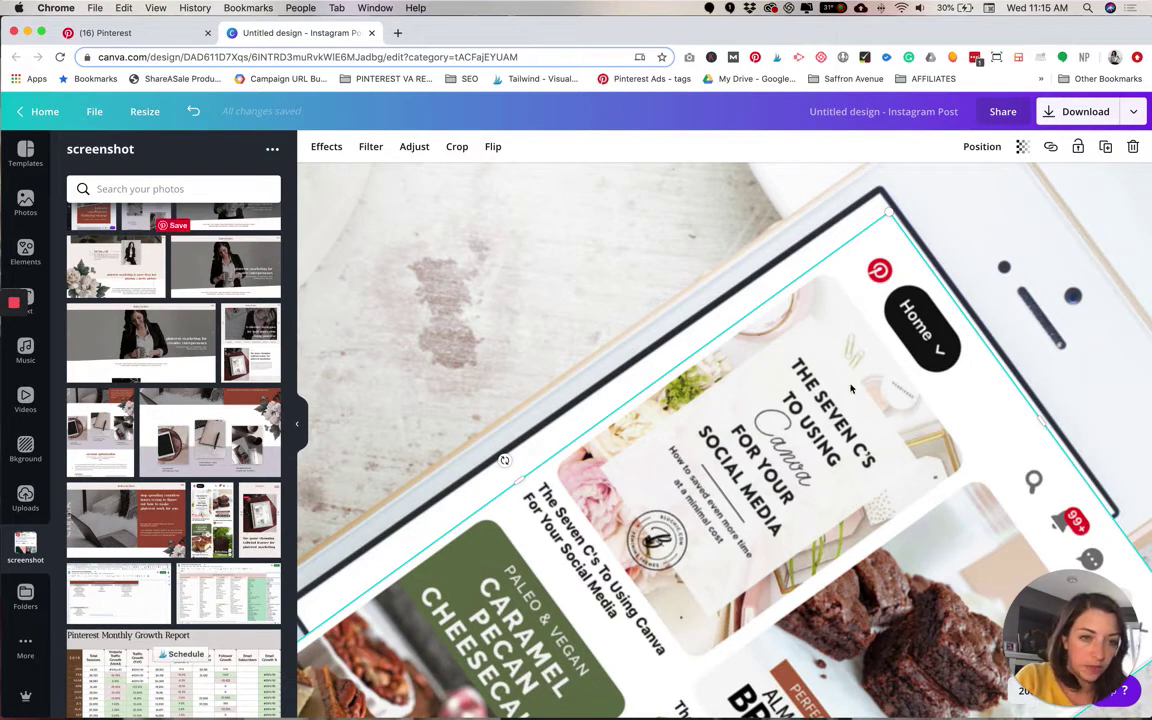
drag(851, 389, 839, 367)
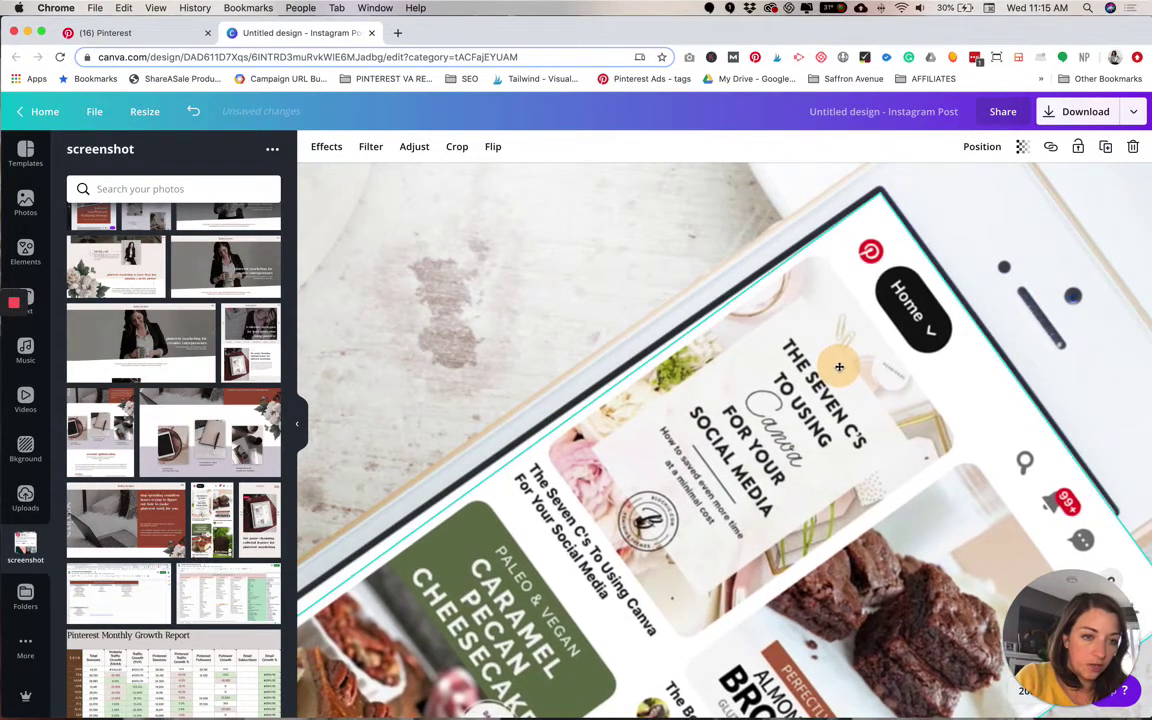
scroll(571, 442, left, 3)
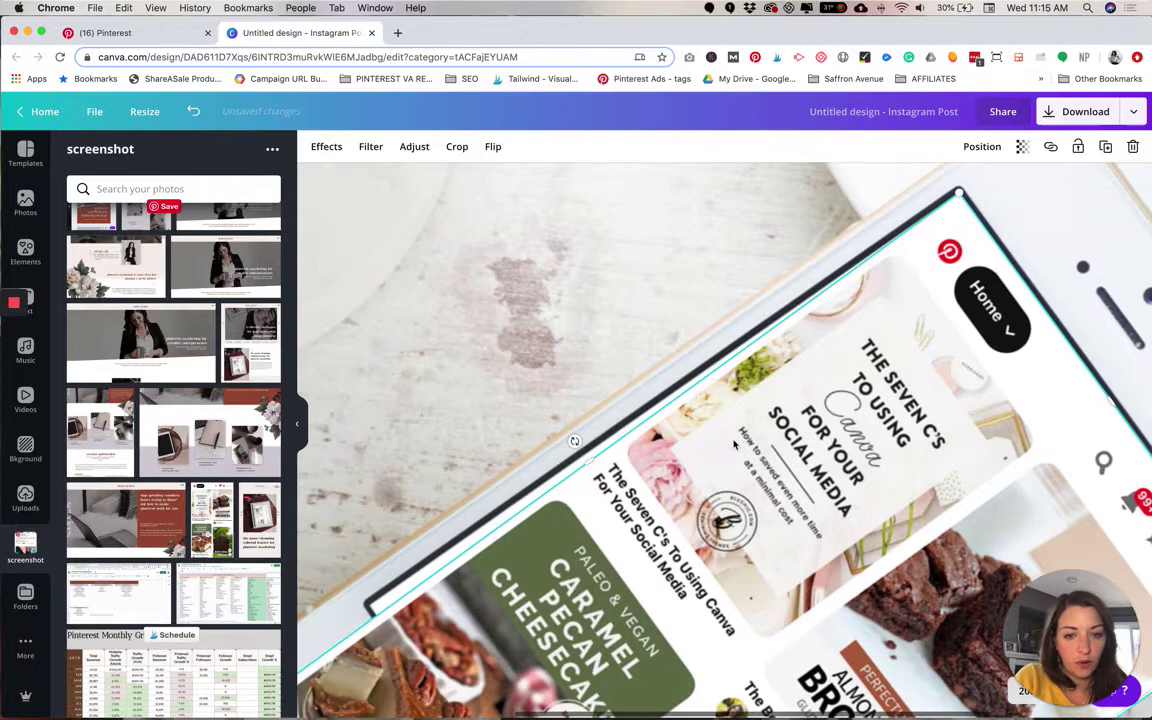
scroll(544, 517, down, 5)
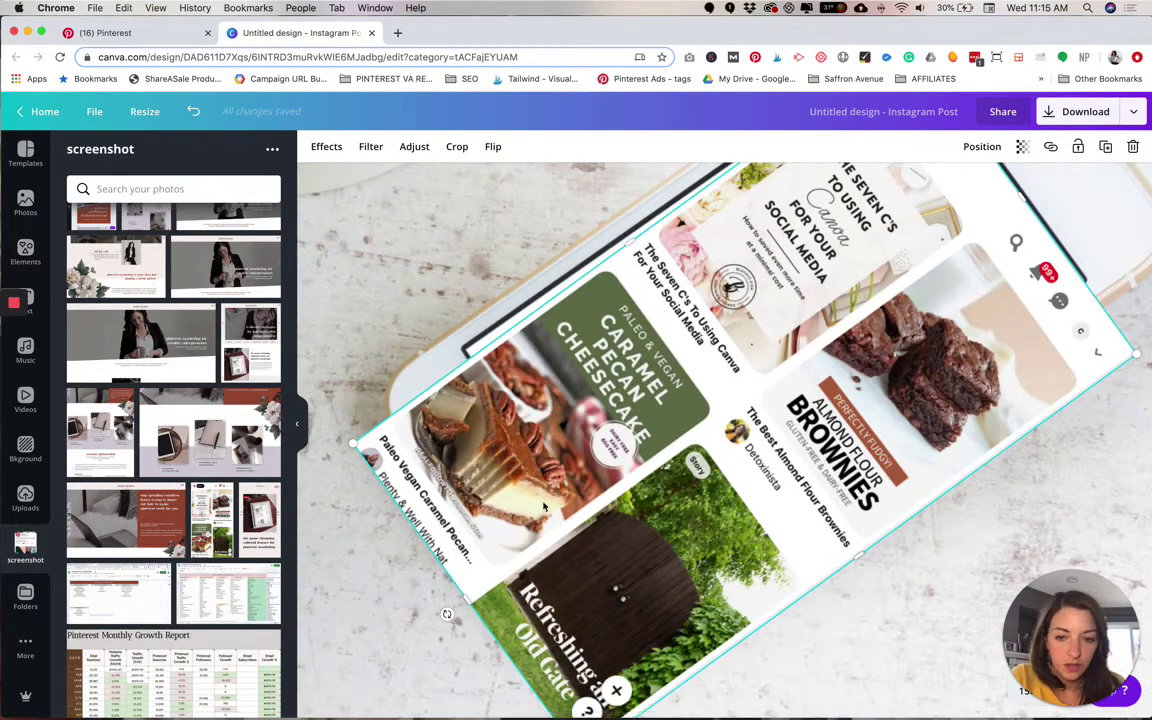
scroll(544, 549, up, 2)
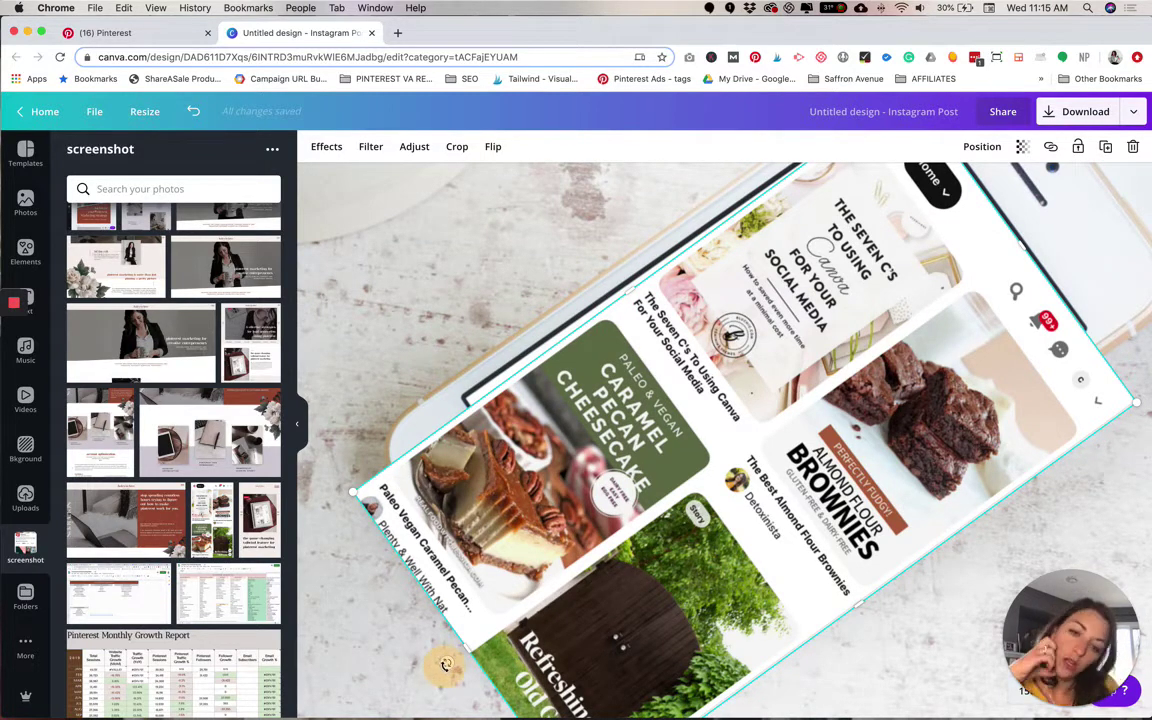
drag(445, 665, 441, 663)
Step: Narrow and shorten the screenshot to the phone screen and fine-tune its angle to 55°
scroll(565, 605, up, 3)
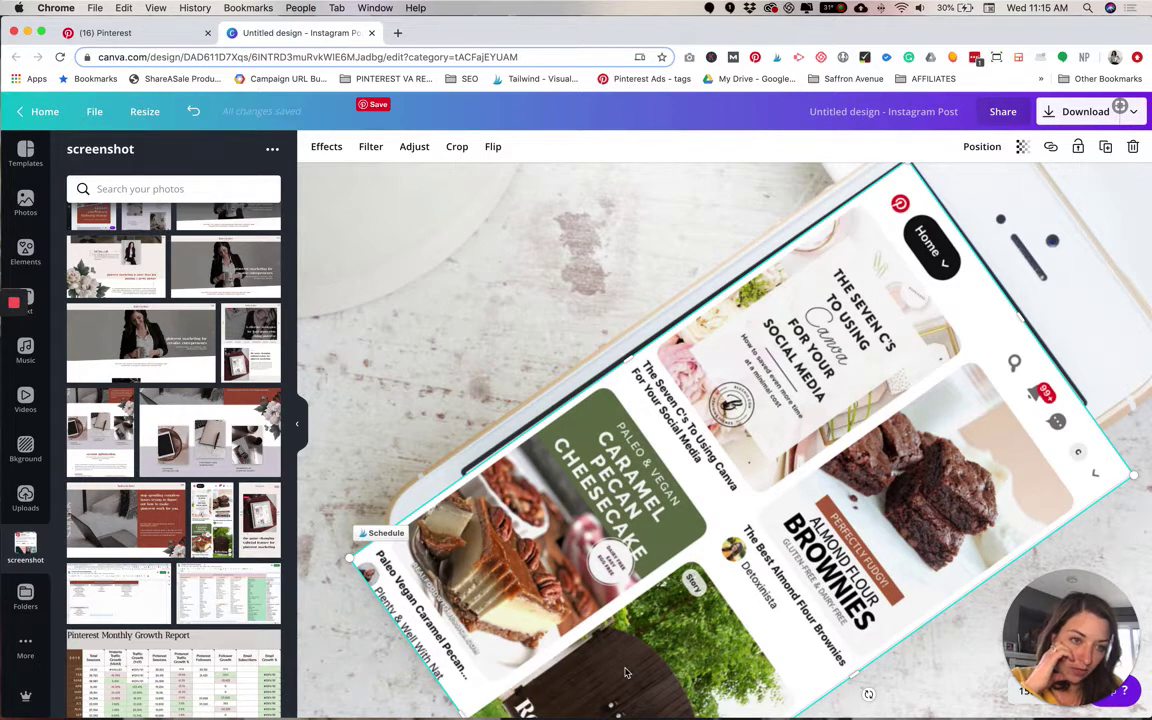
scroll(754, 502, down, 2)
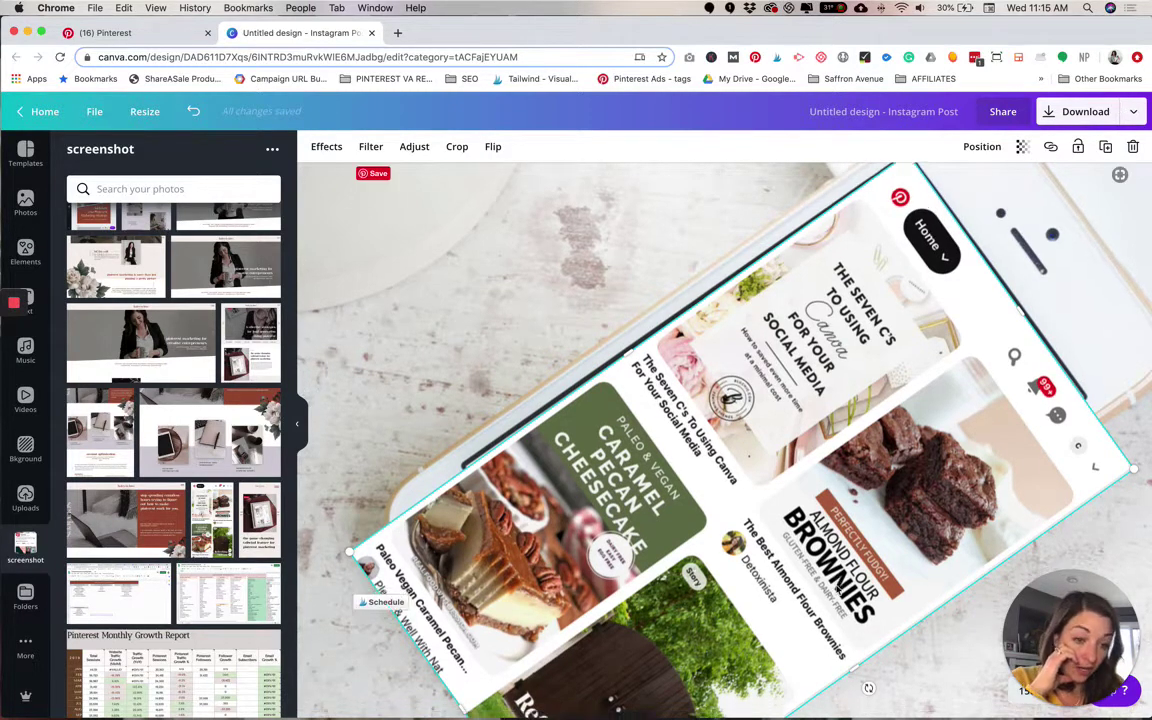
drag(843, 612, 797, 550)
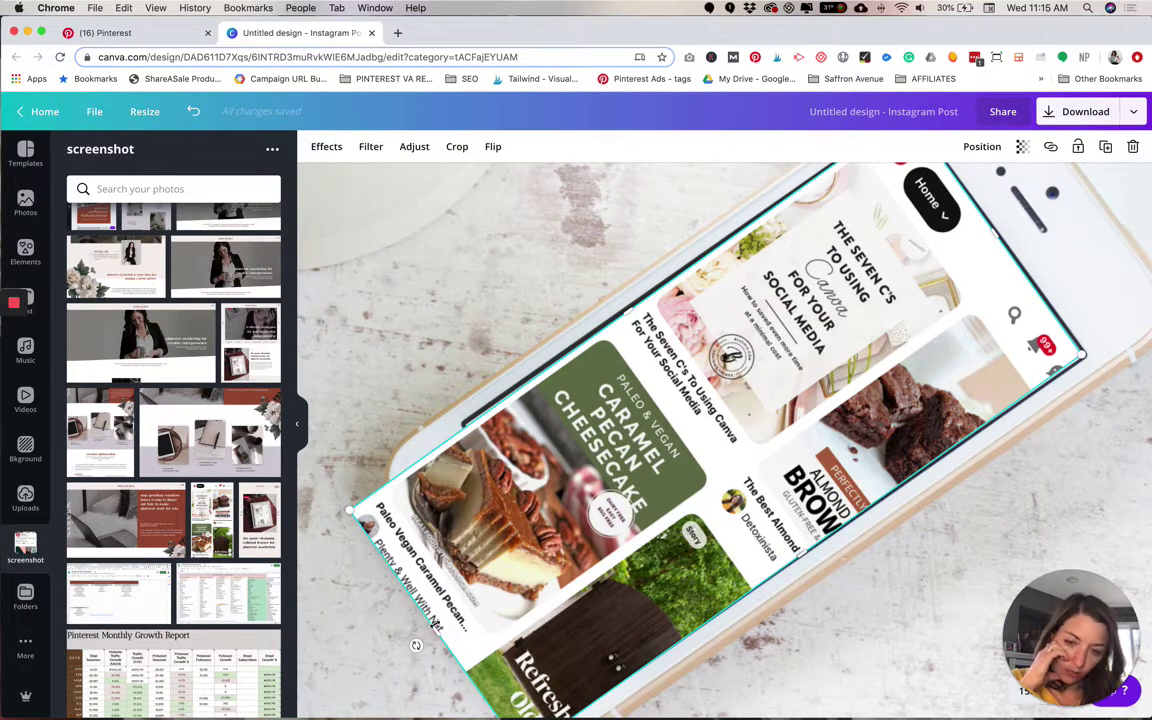
drag(405, 580, 522, 561)
click(527, 566)
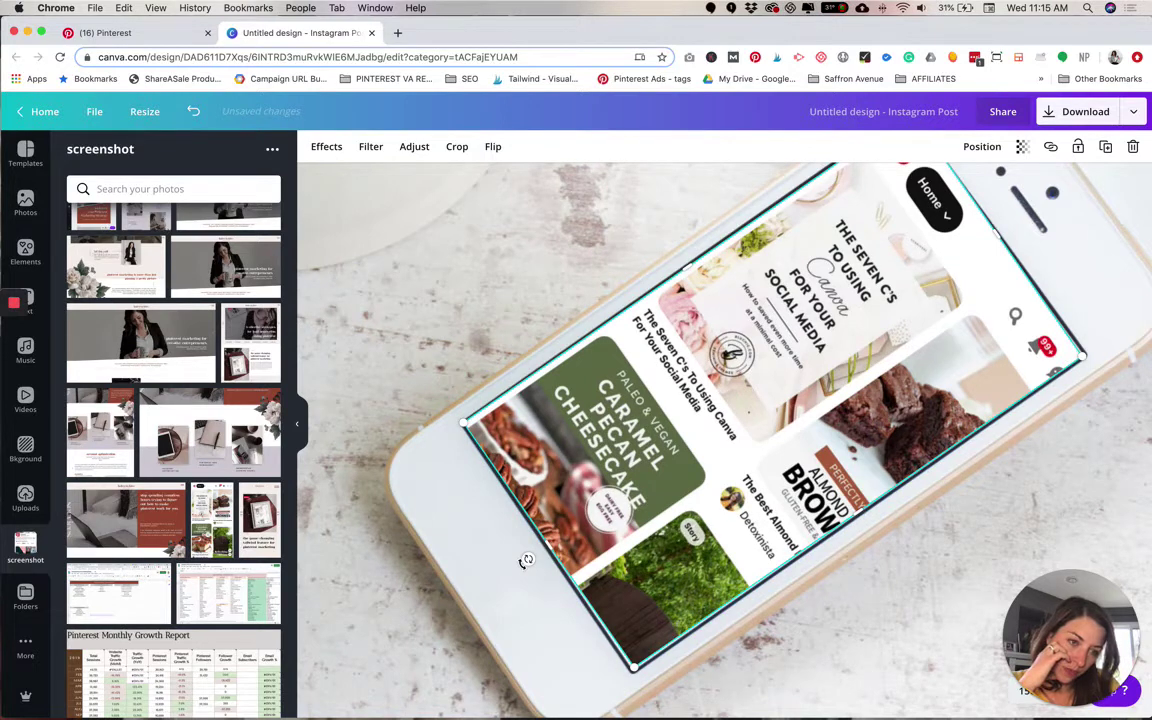
scroll(528, 558, down, 5)
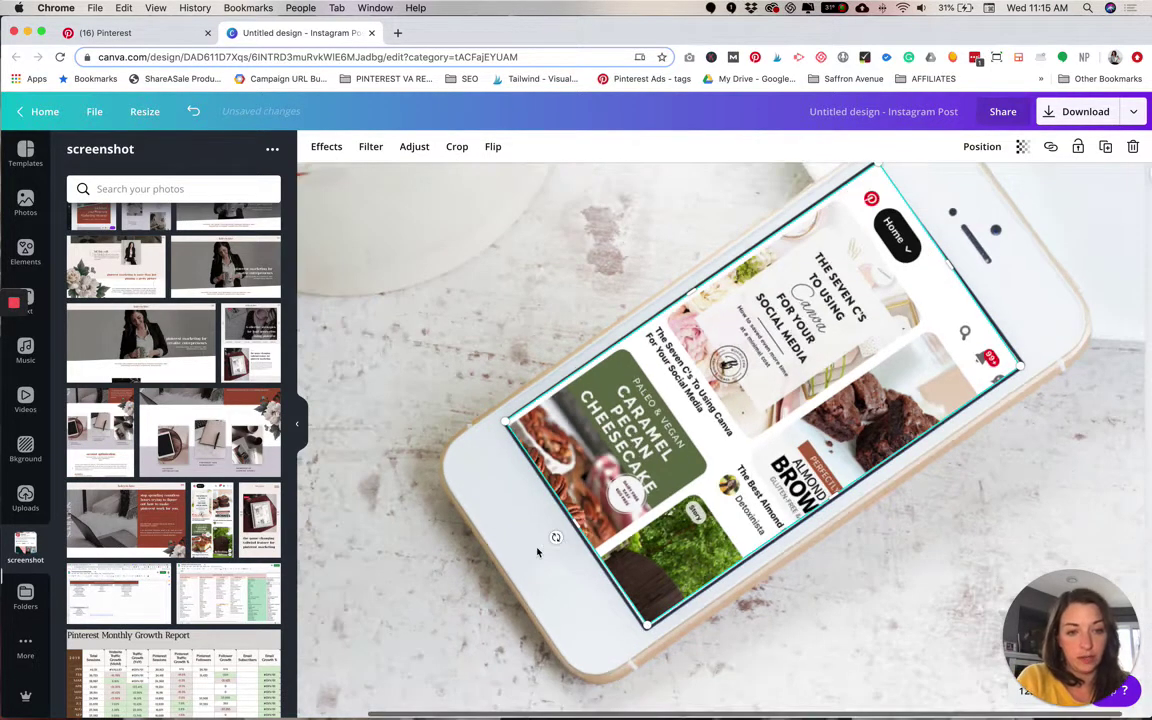
Step: Zoom out to the whole post and nudge the Pinterest screenshot into alignment on the phone
click(522, 558)
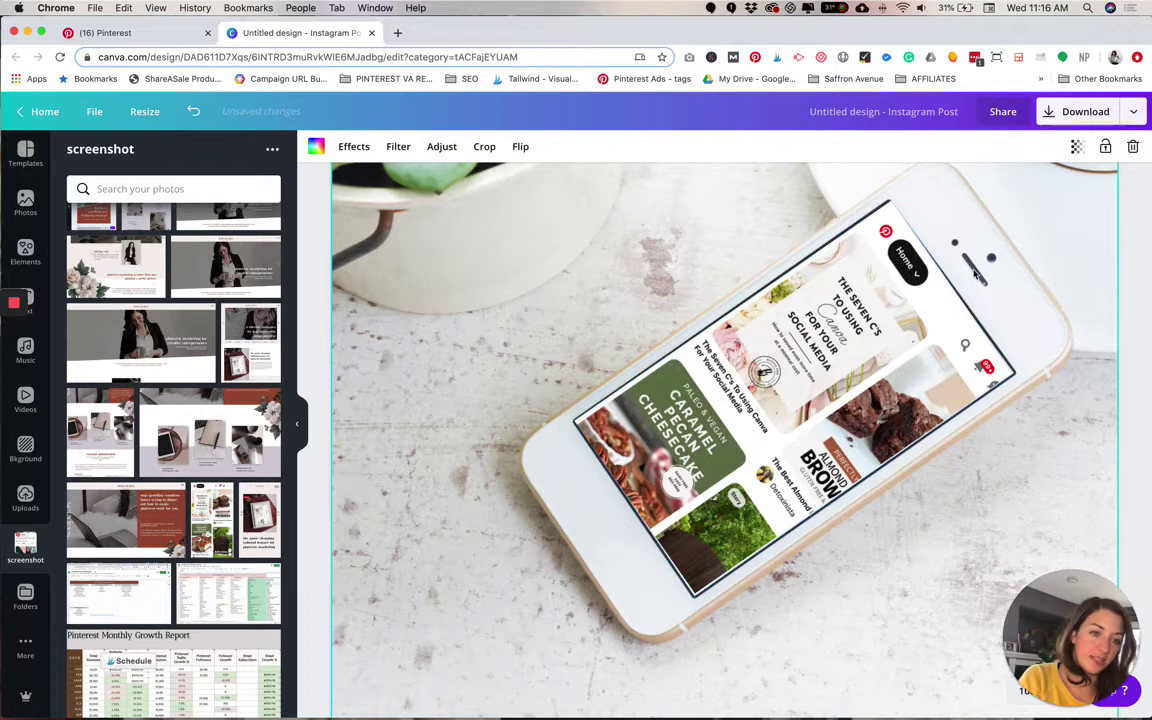
click(804, 428)
drag(928, 298, 928, 298)
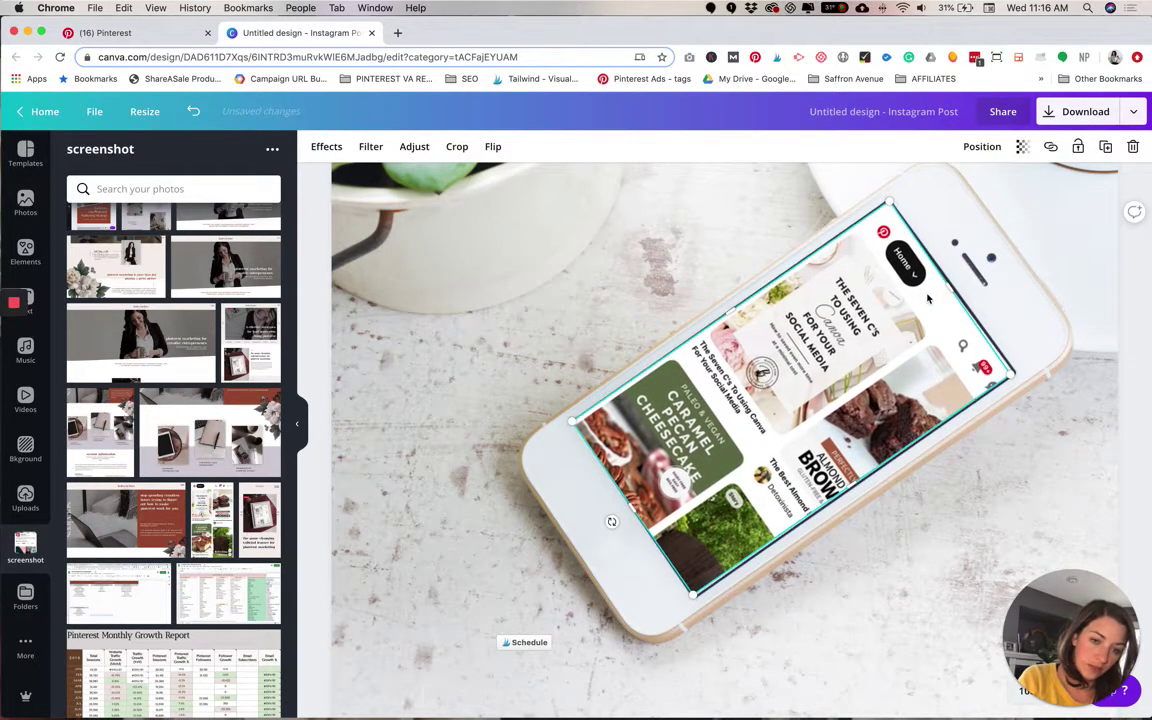
click(535, 577)
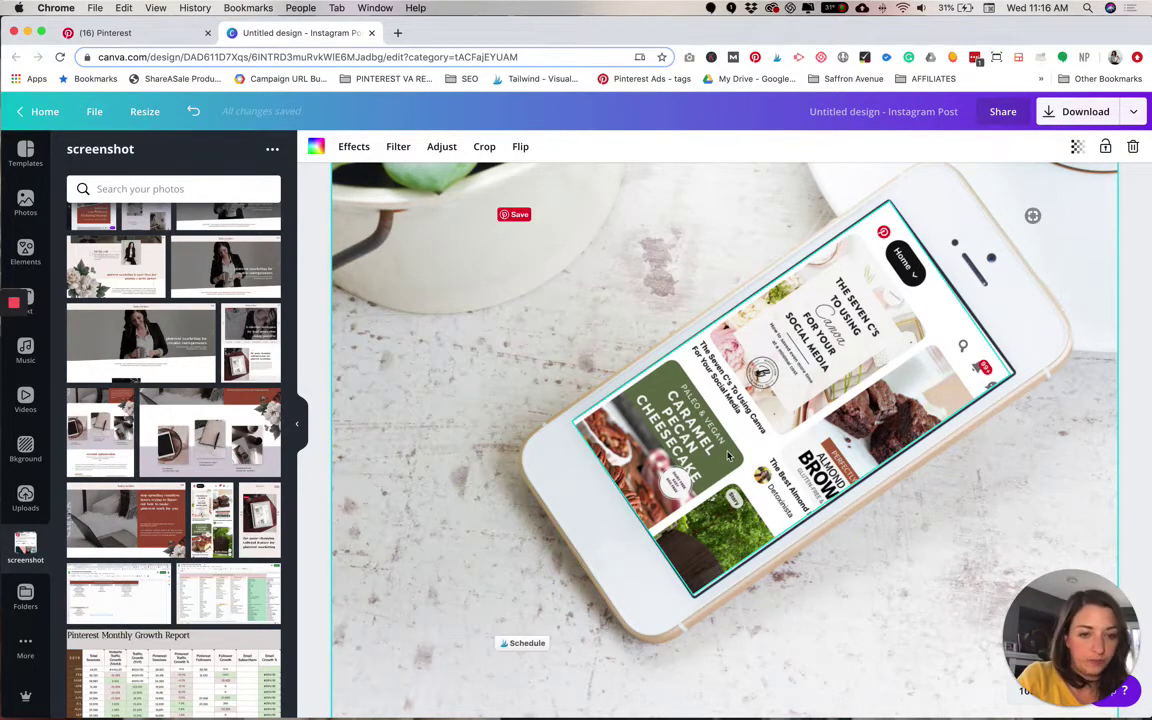
click(754, 435)
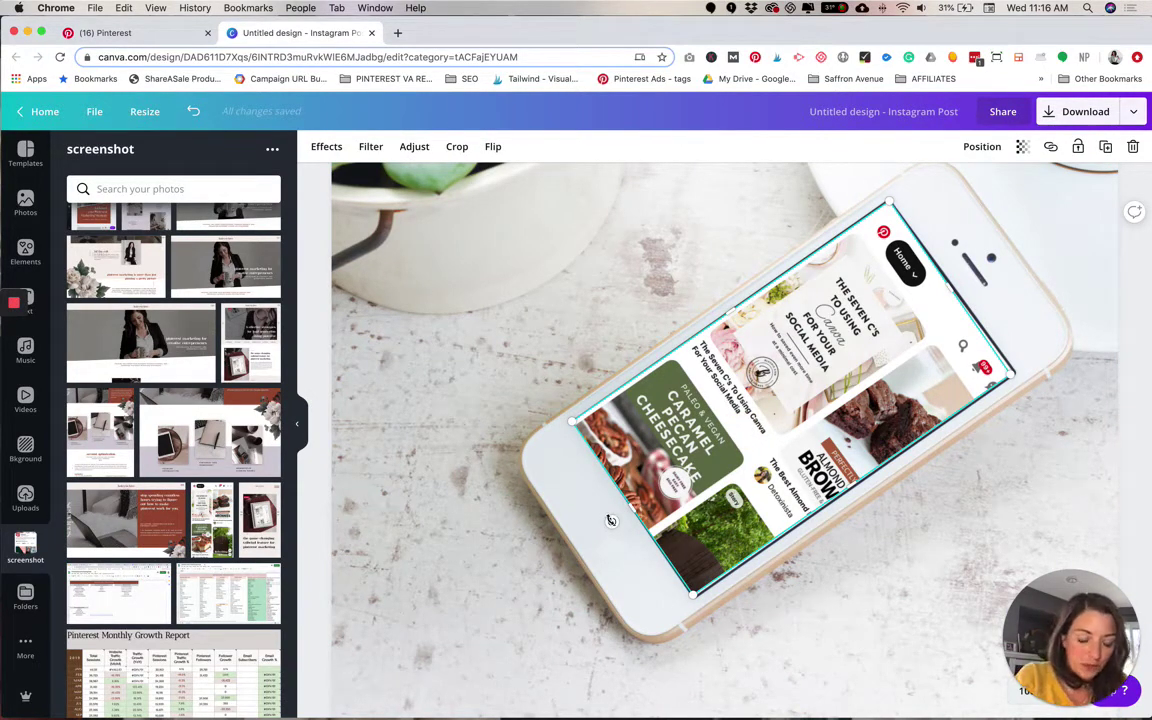
scroll(611, 520, up, 2)
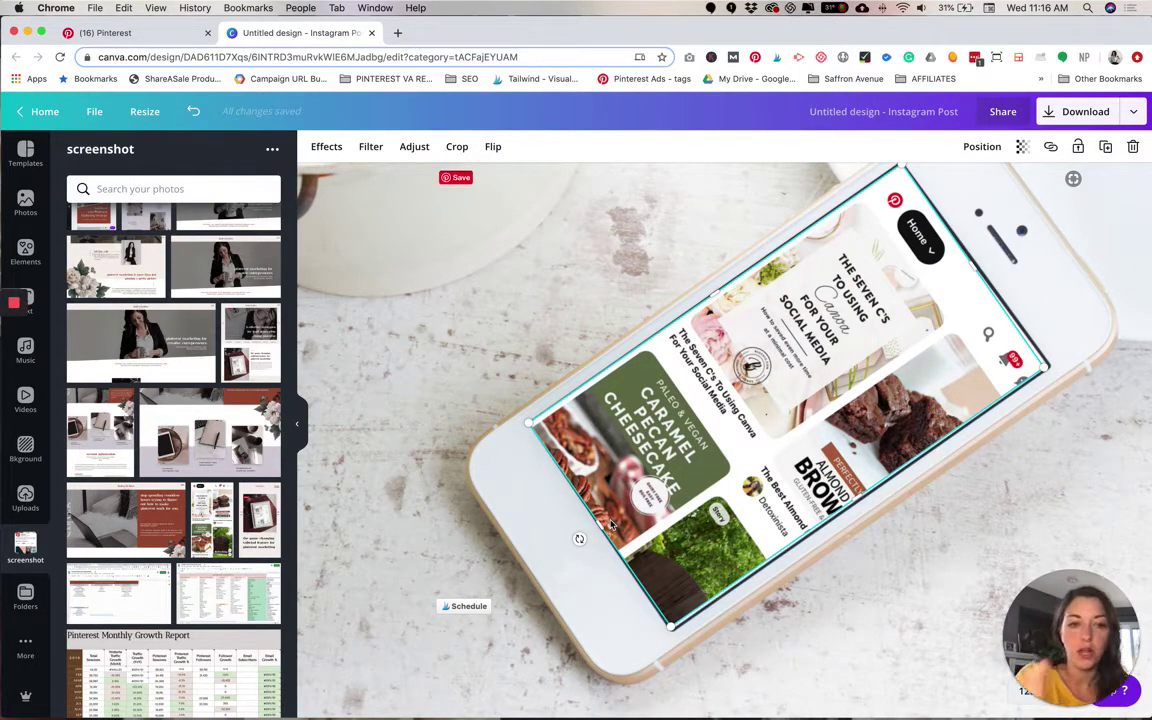
Step: Add a large grey square to the post and colour it black
key(Delete)
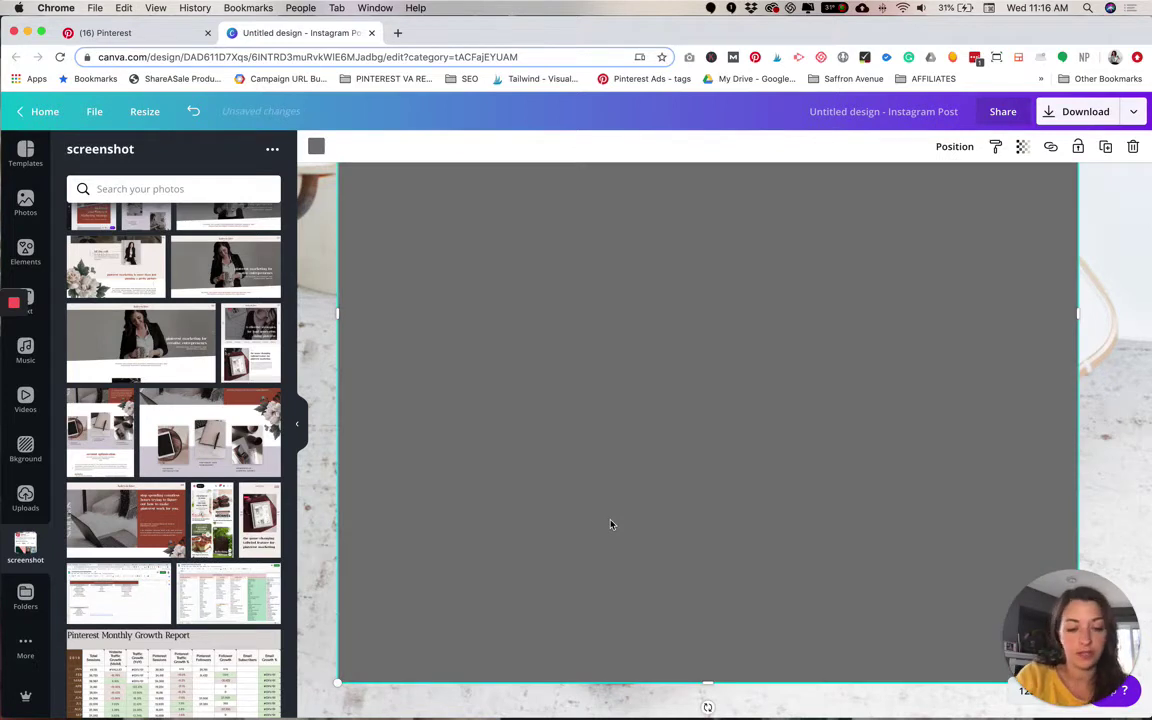
scroll(611, 524, down, 3)
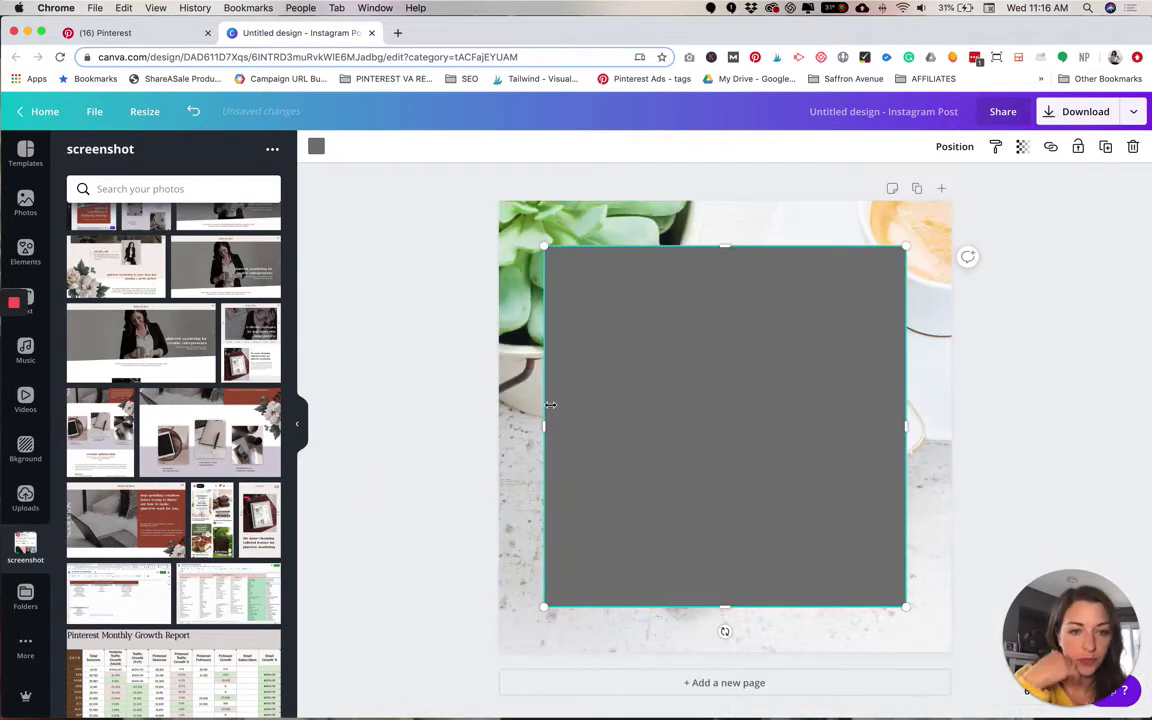
click(314, 146)
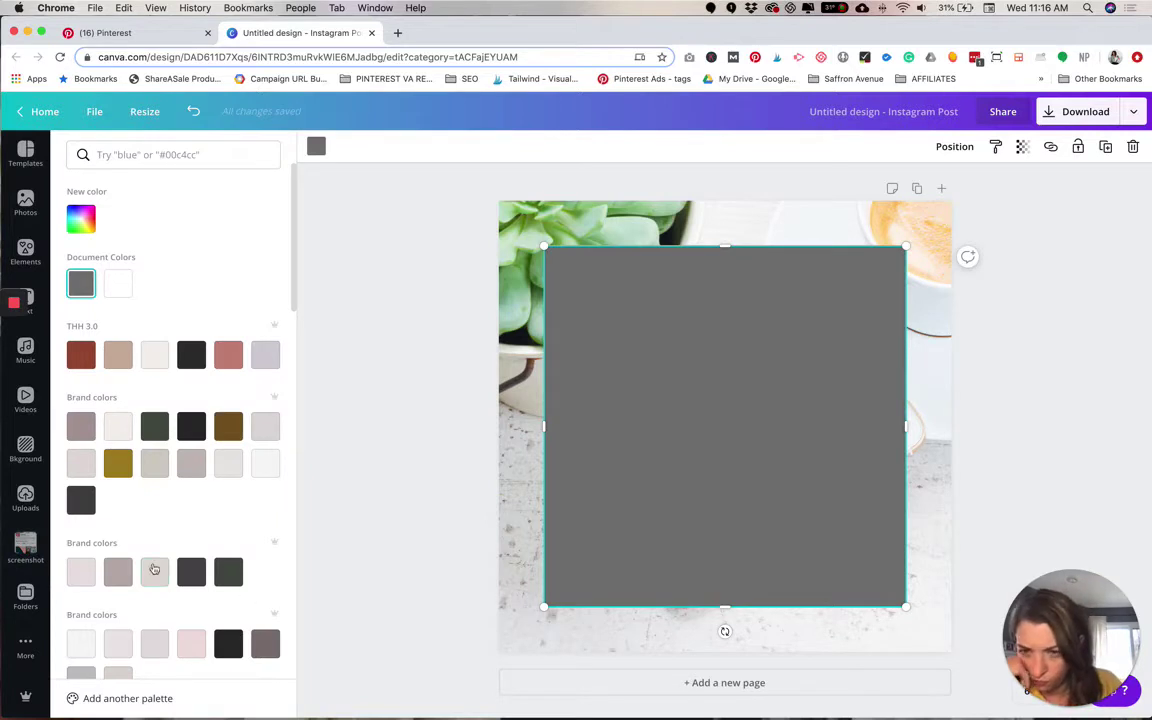
scroll(140, 520, down, 5)
click(118, 582)
click(372, 419)
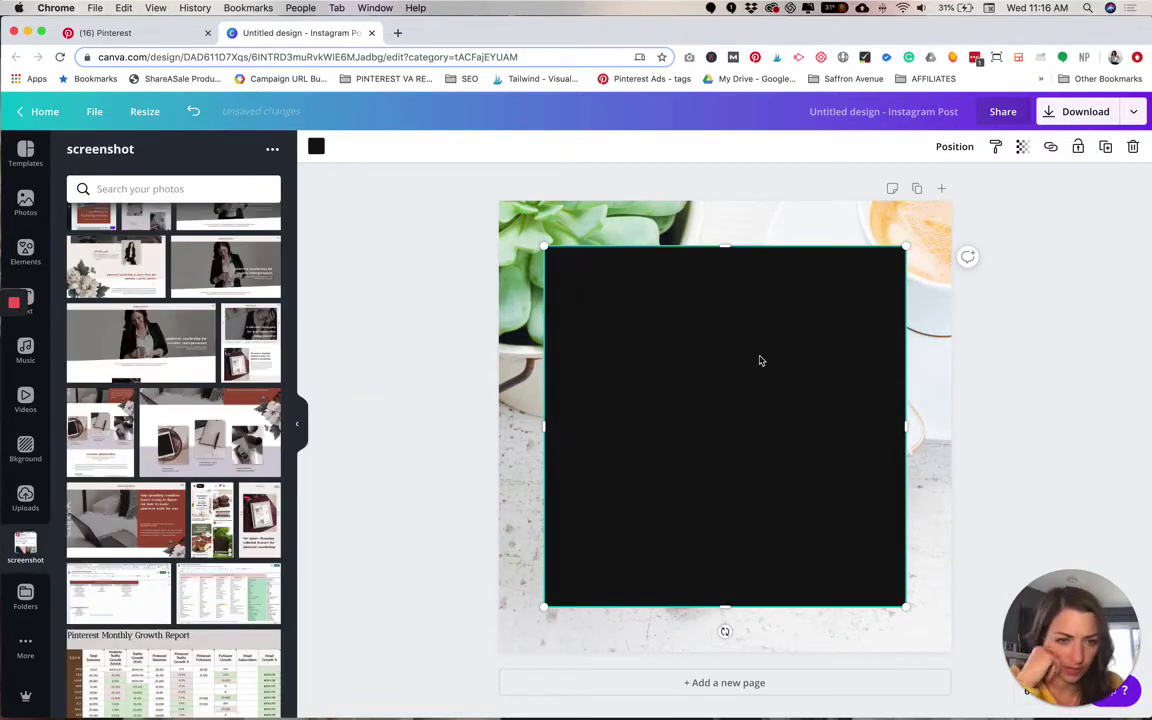
Step: Resize the black square, rotate it to about 52° and position it over the phone screen
drag(725, 260, 736, 375)
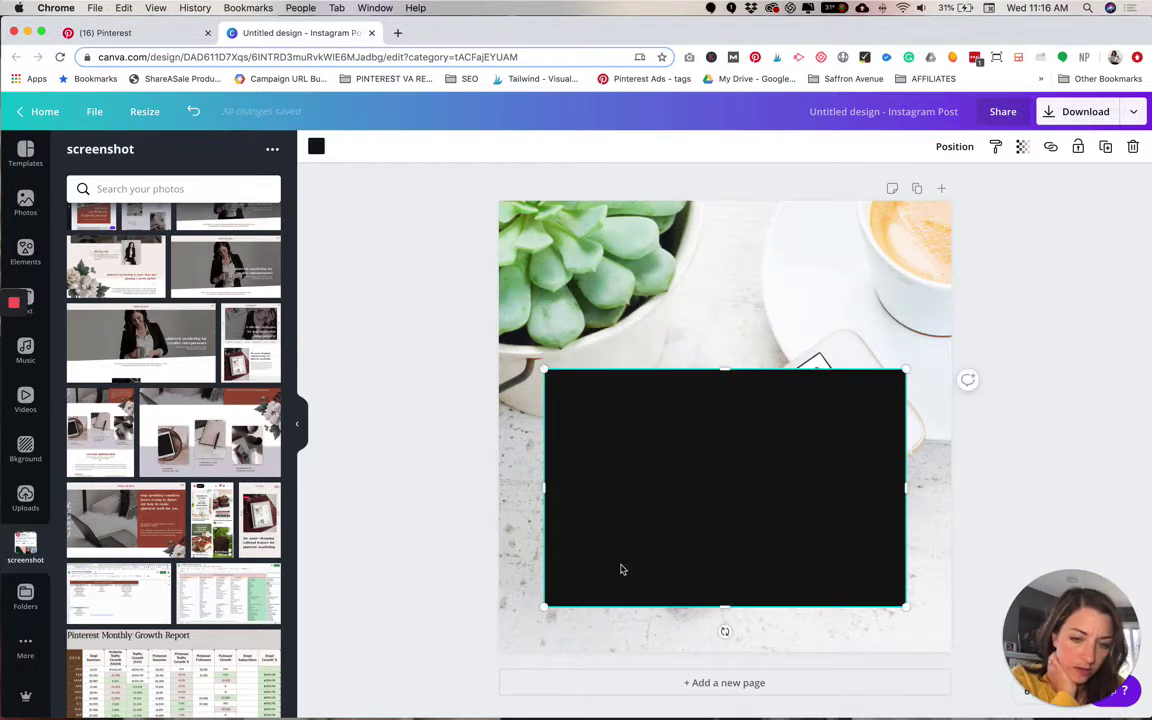
drag(545, 493, 785, 531)
drag(840, 631, 690, 590)
drag(818, 512, 745, 496)
scroll(745, 497, up, 3)
scroll(745, 498, up, 3)
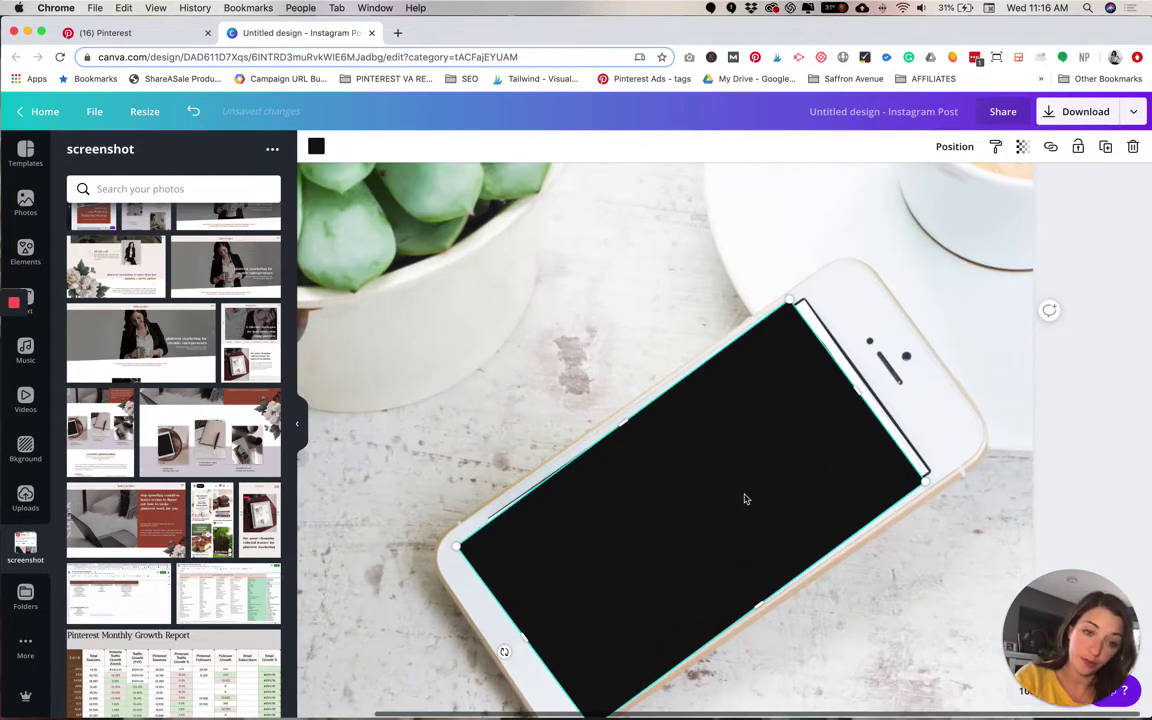
scroll(775, 455, up, 2)
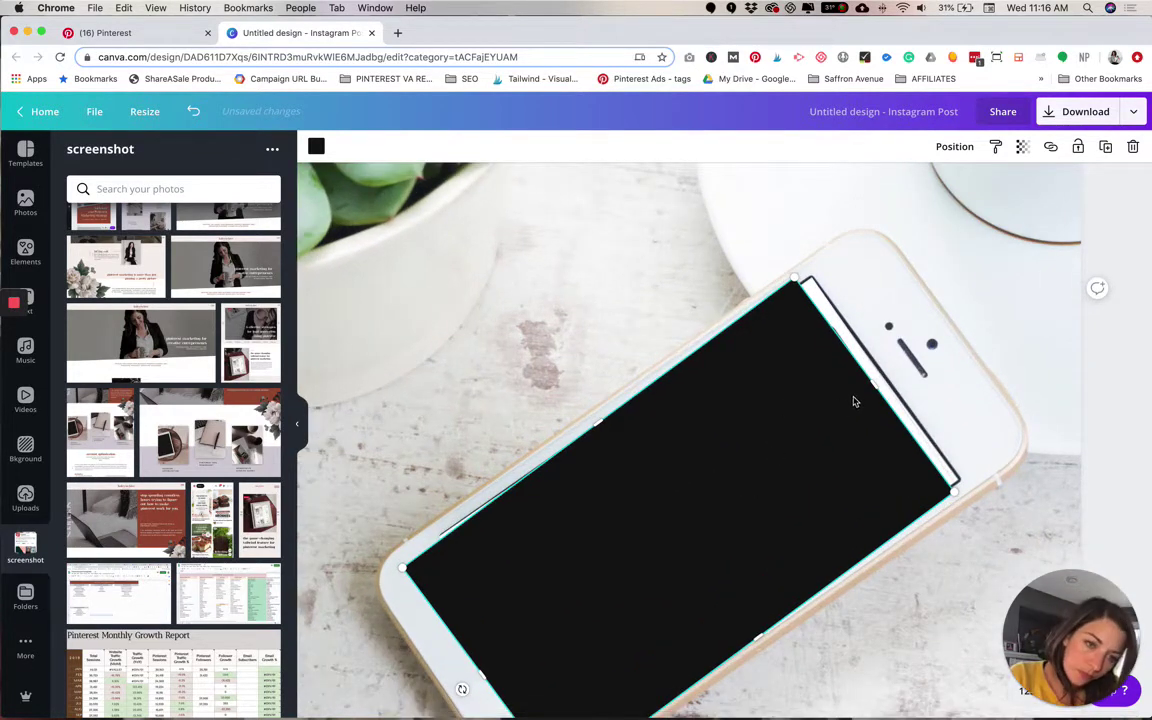
drag(597, 422, 638, 466)
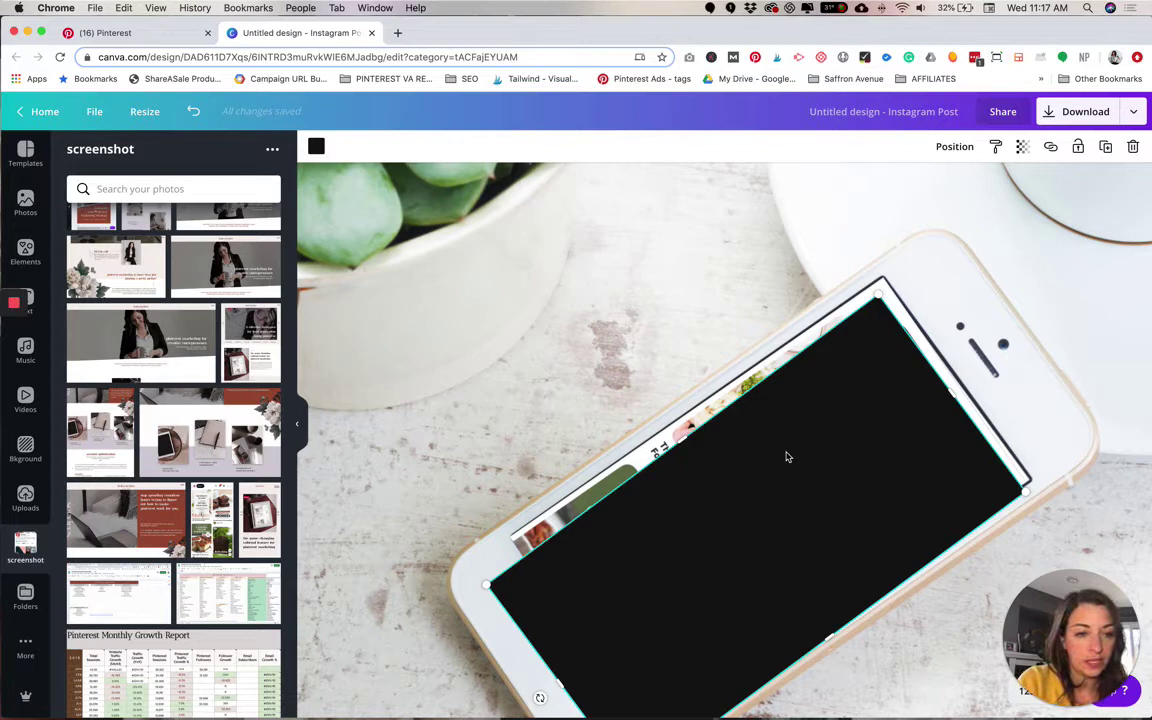
Step: Move the black frame back over the phone screen and rotate it to 55°
click(786, 457)
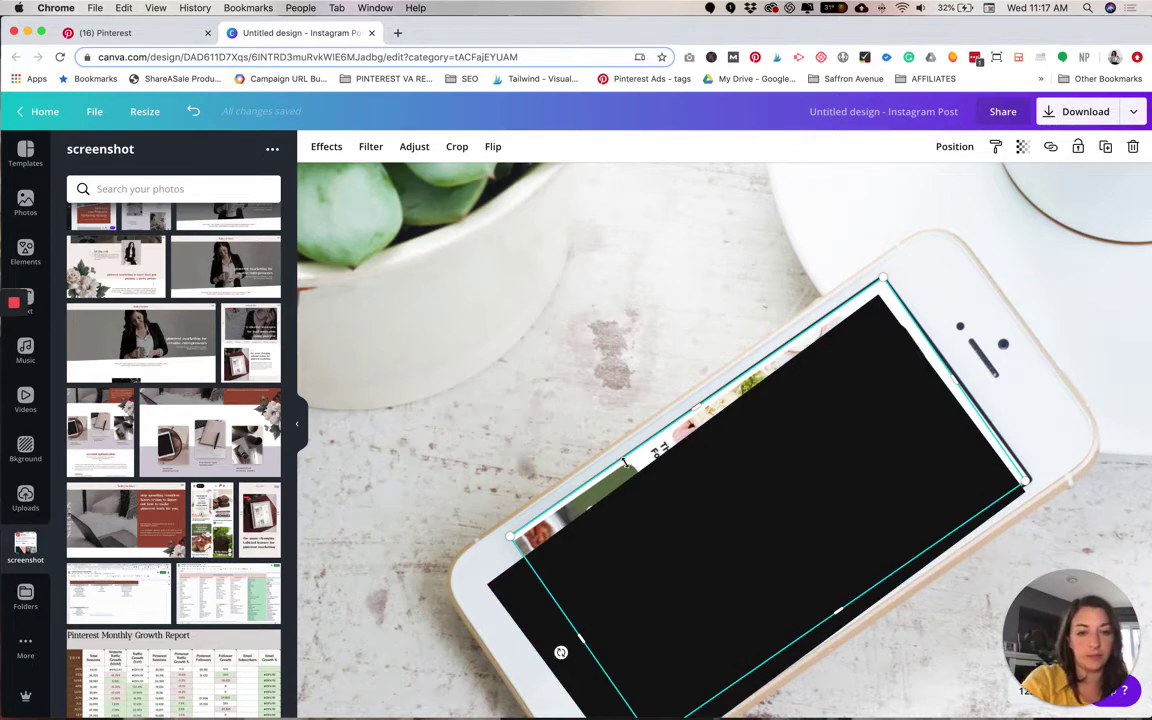
click(673, 473)
drag(673, 473, 400, 260)
click(677, 459)
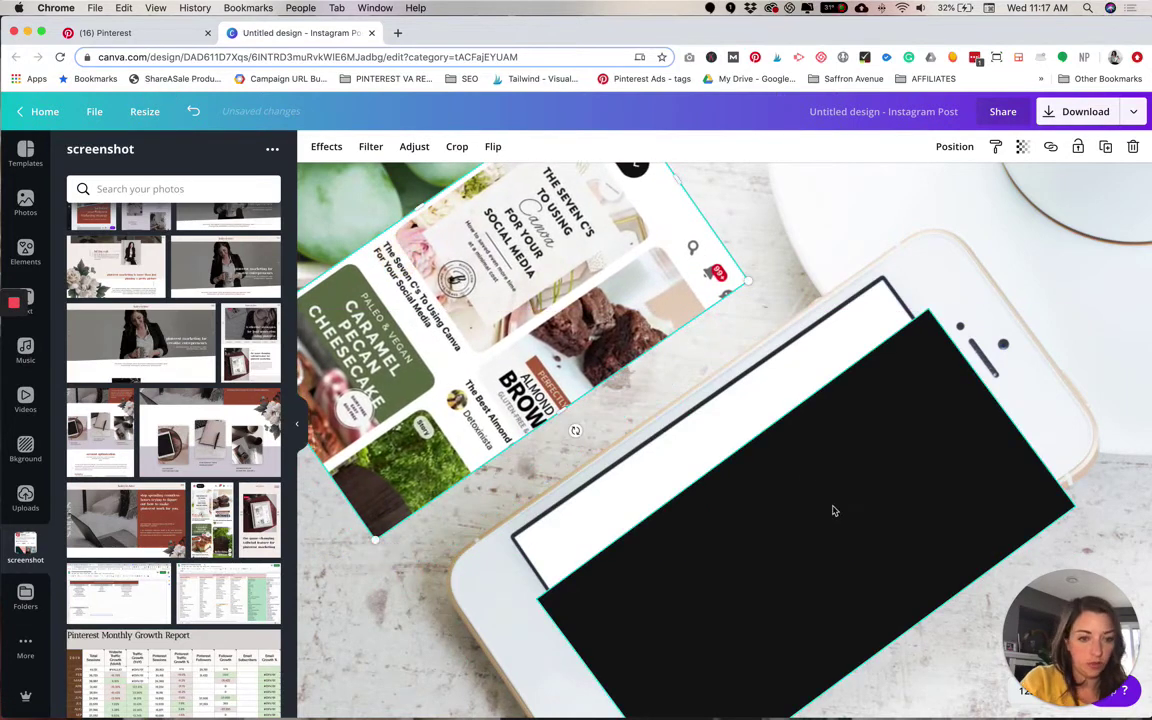
drag(805, 465, 786, 482)
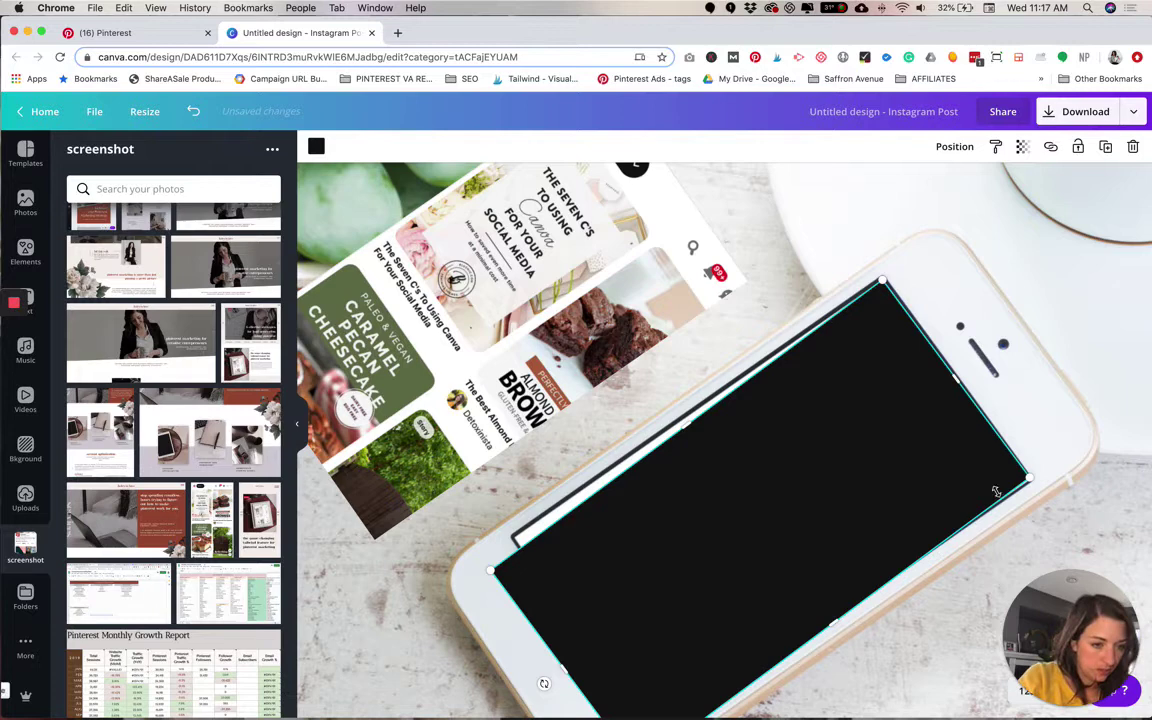
drag(540, 681, 532, 680)
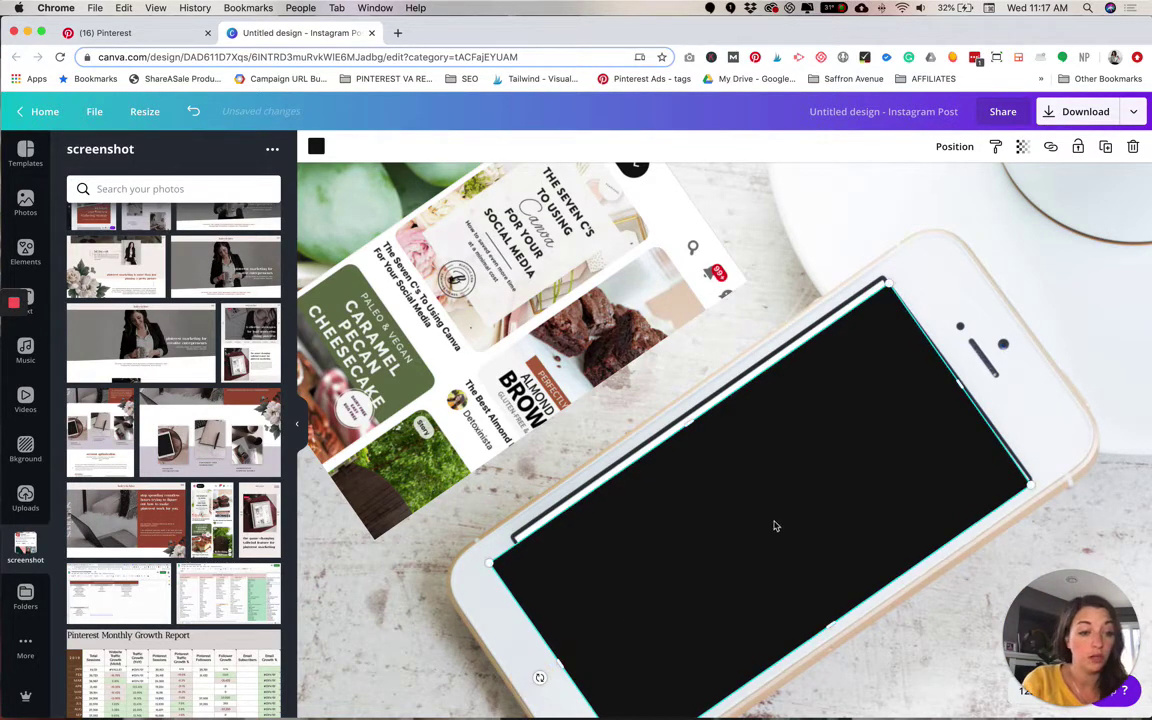
Step: Adjust the frame's top, right and side edges to fit the phone screen, then check the fit
drag(823, 480, 815, 470)
drag(681, 415, 677, 412)
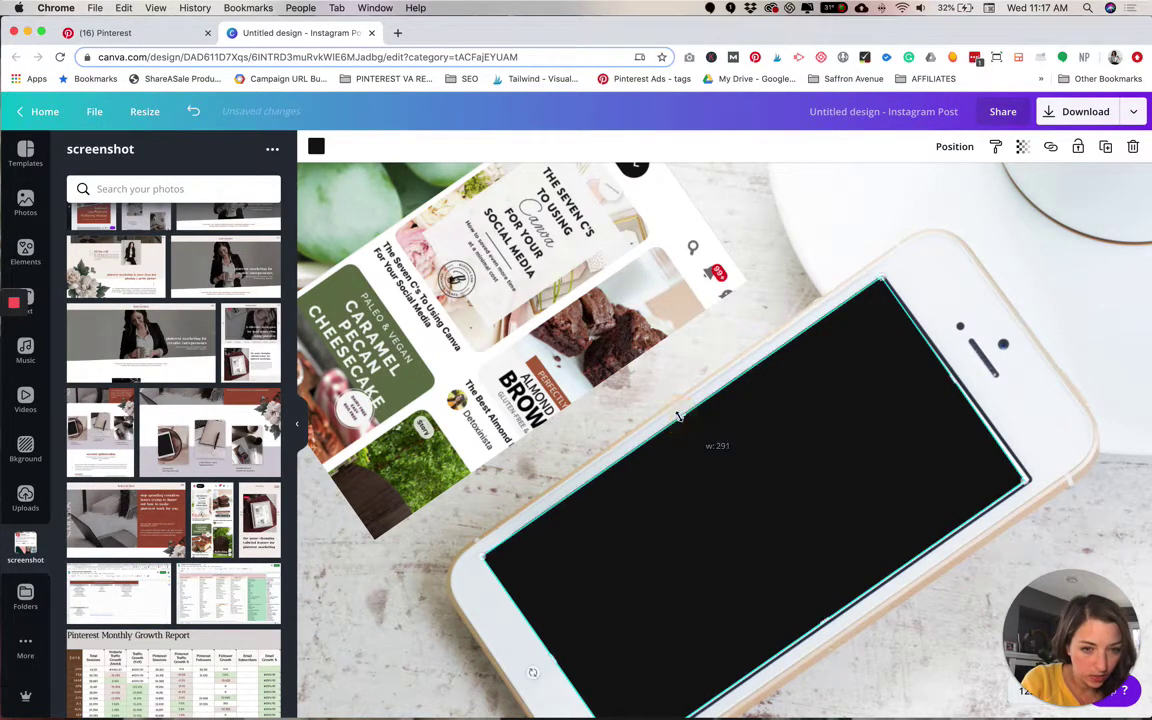
drag(951, 378, 959, 384)
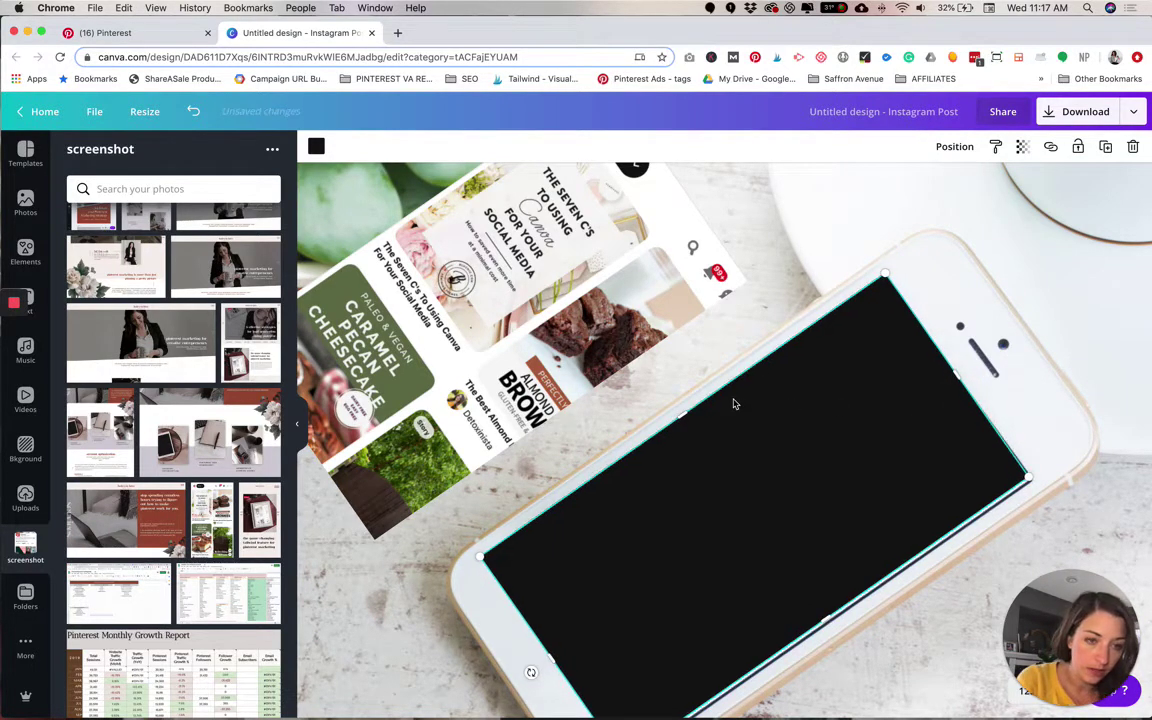
drag(957, 375, 958, 374)
scroll(753, 473, down, 3)
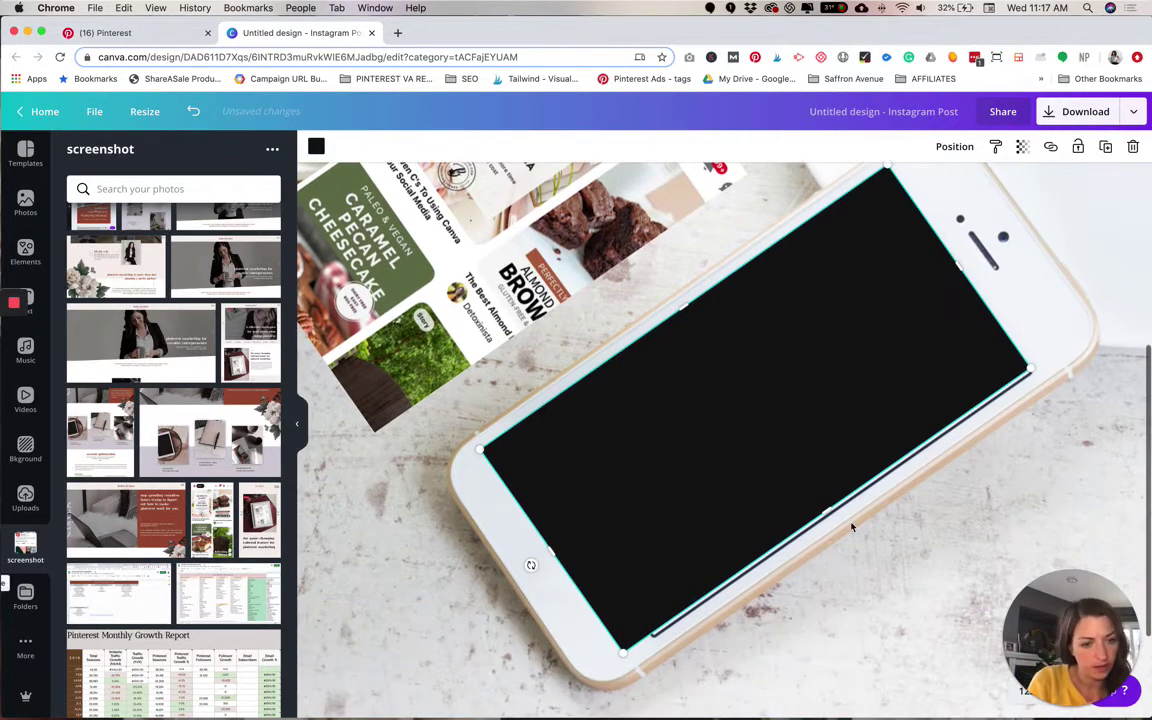
drag(827, 512, 831, 521)
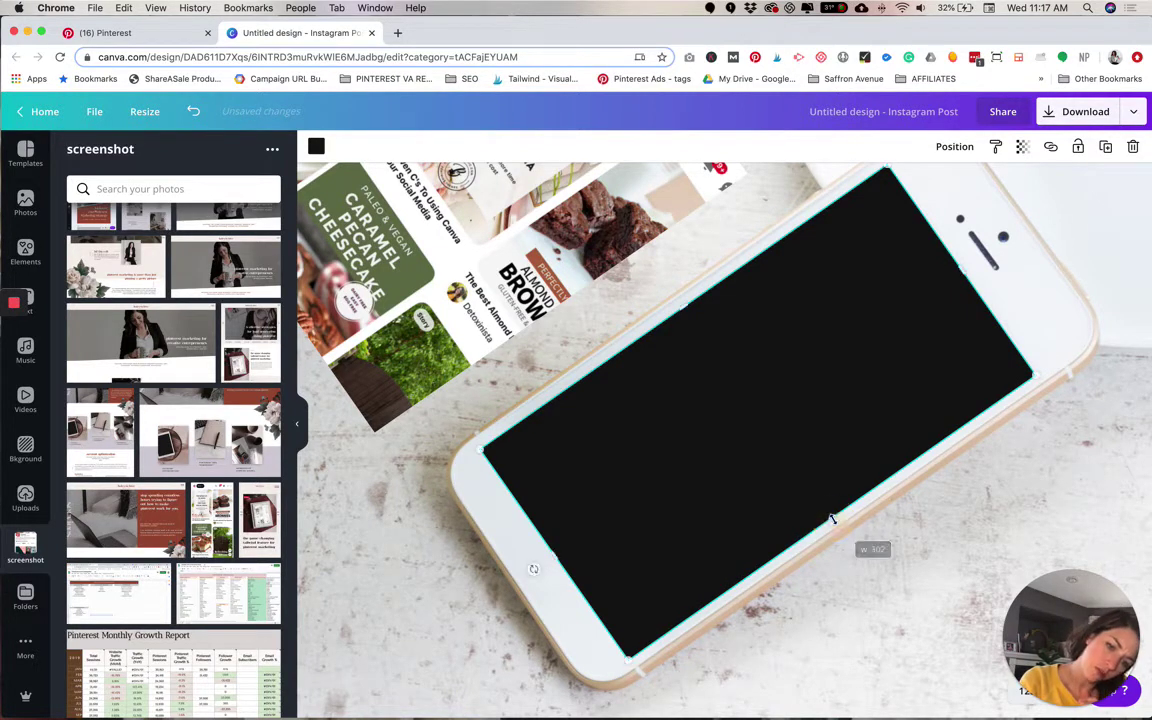
drag(551, 553, 588, 549)
click(908, 619)
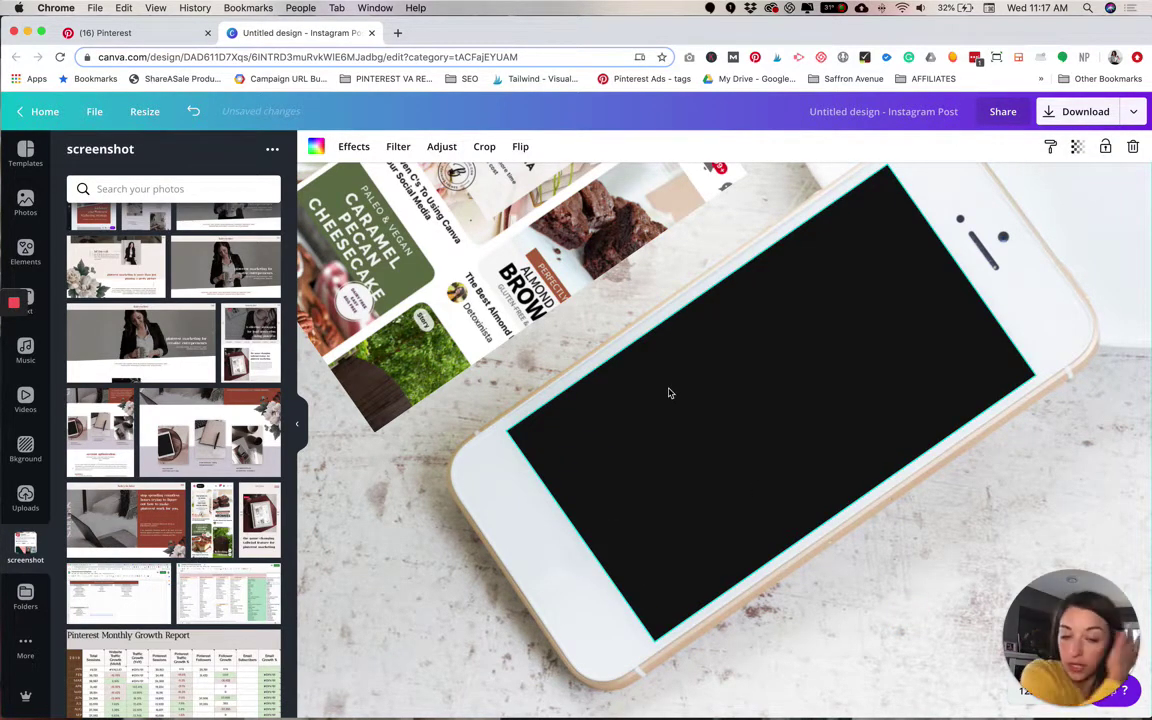
click(853, 324)
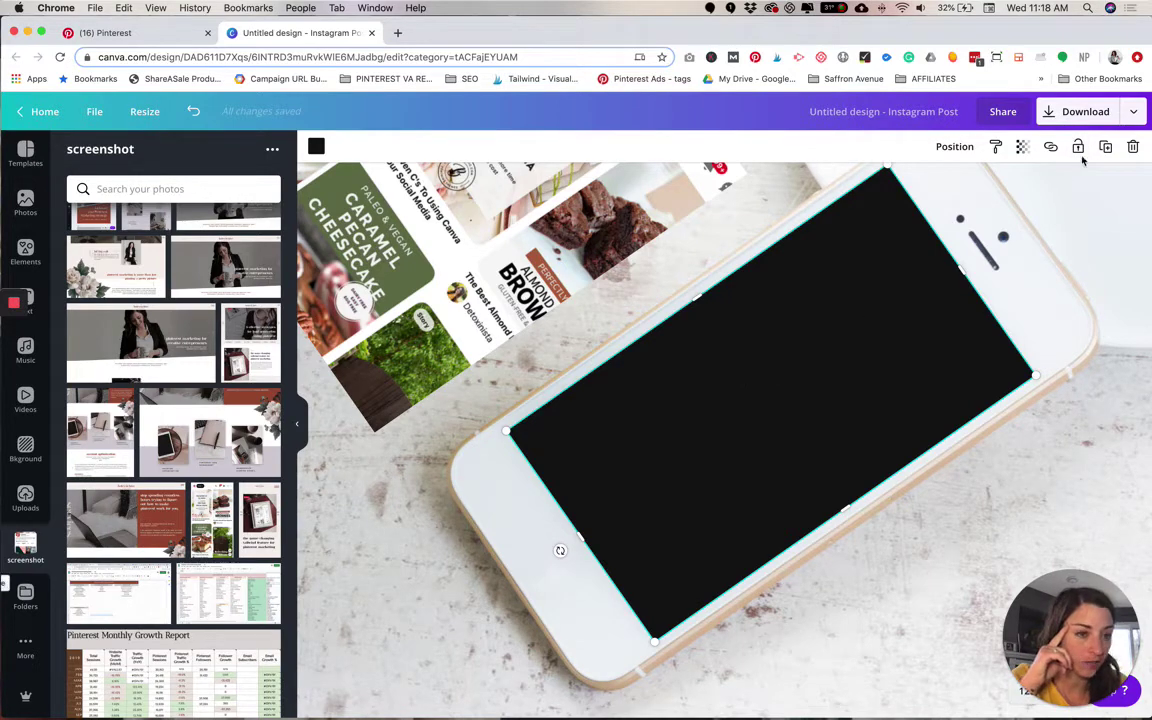
Step: Lock the black frame, drop the Pinterest screenshot onto the phone, and bring it forward
click(1078, 148)
drag(484, 236, 763, 415)
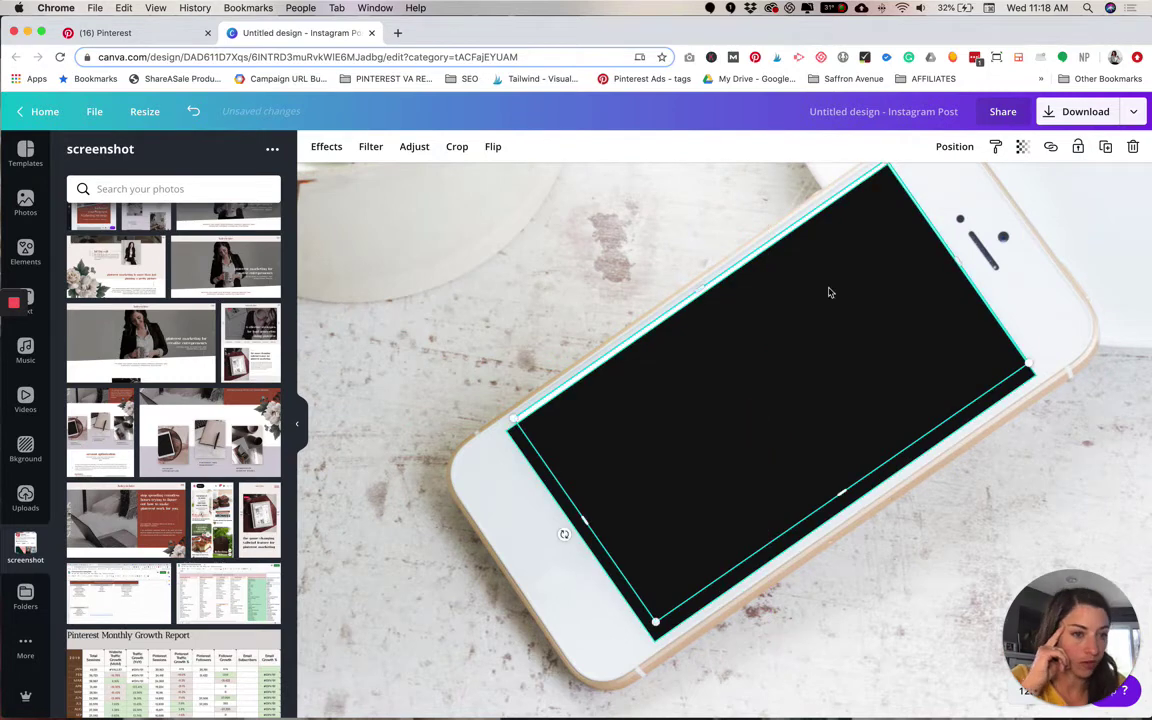
click(954, 147)
click(794, 189)
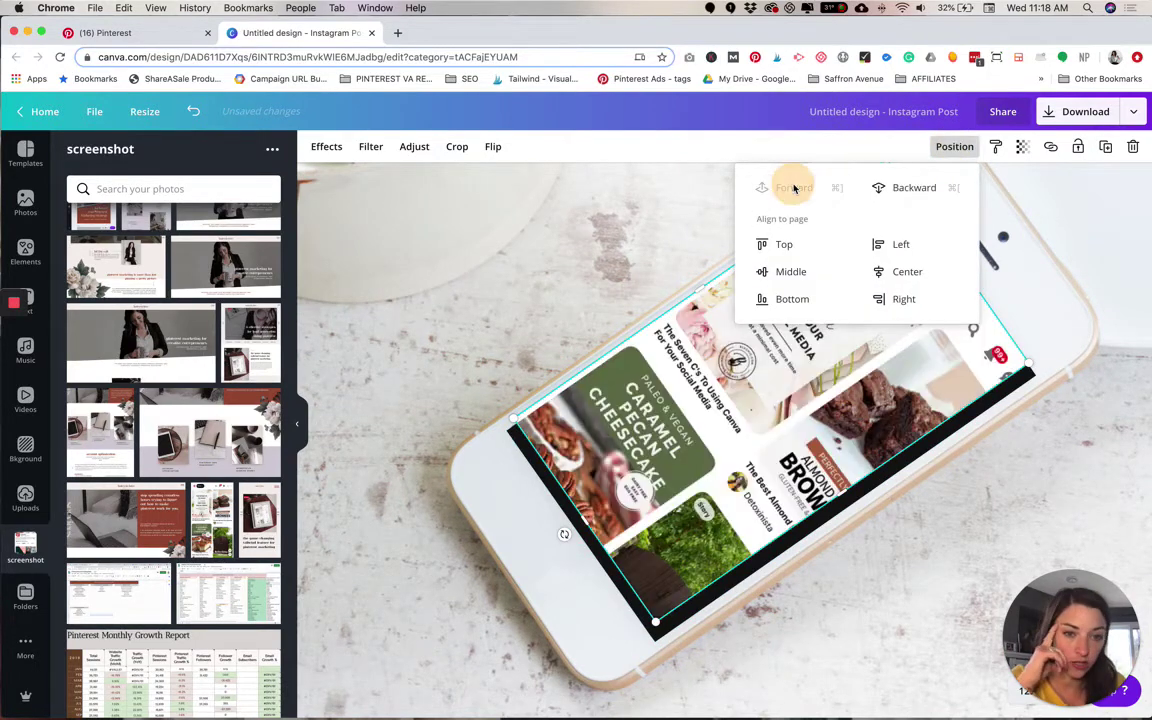
click(758, 392)
mouse_move(758, 392)
mouse_down()
mouse_move(740, 391)
mouse_move(758, 400)
mouse_up()
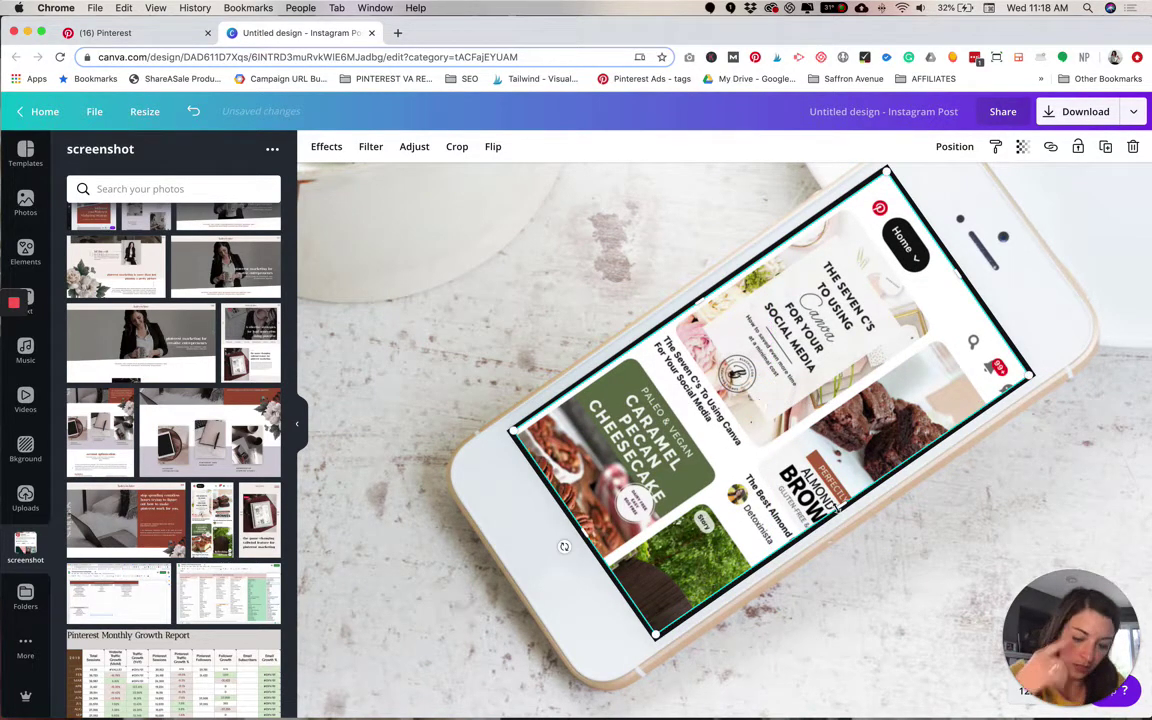
Step: Stretch the screenshot's height and width over the phone screen, then undo those resizes
scroll(838, 509, up, 5)
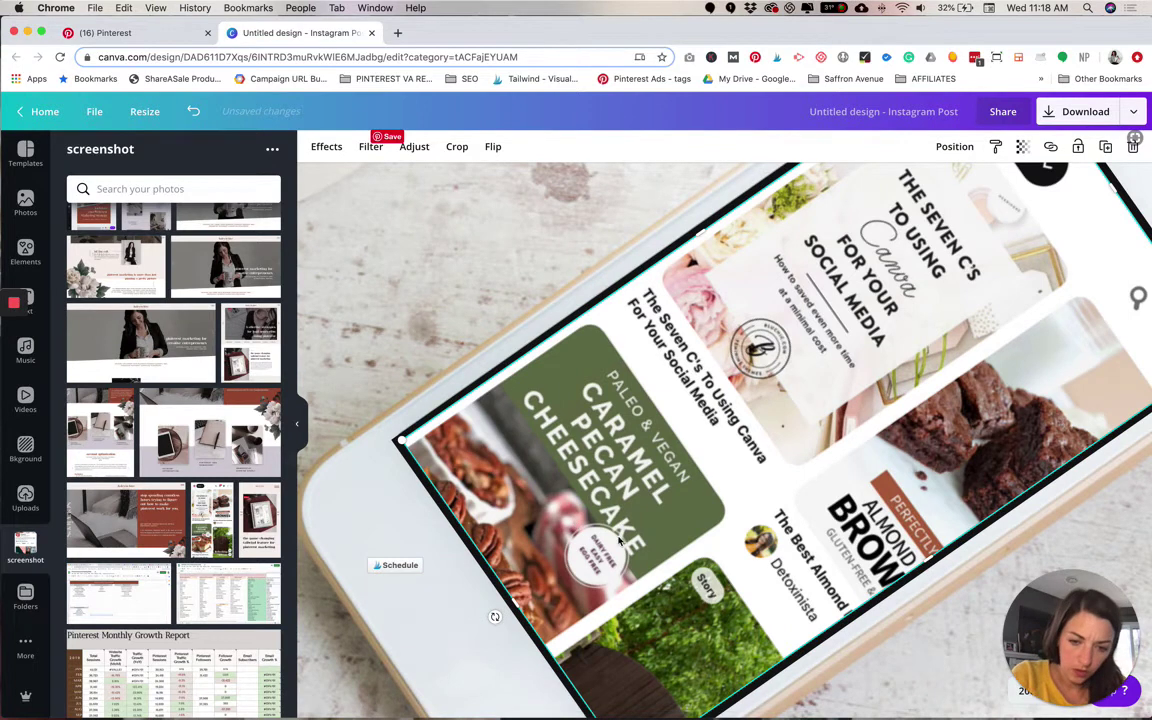
drag(462, 545, 505, 610)
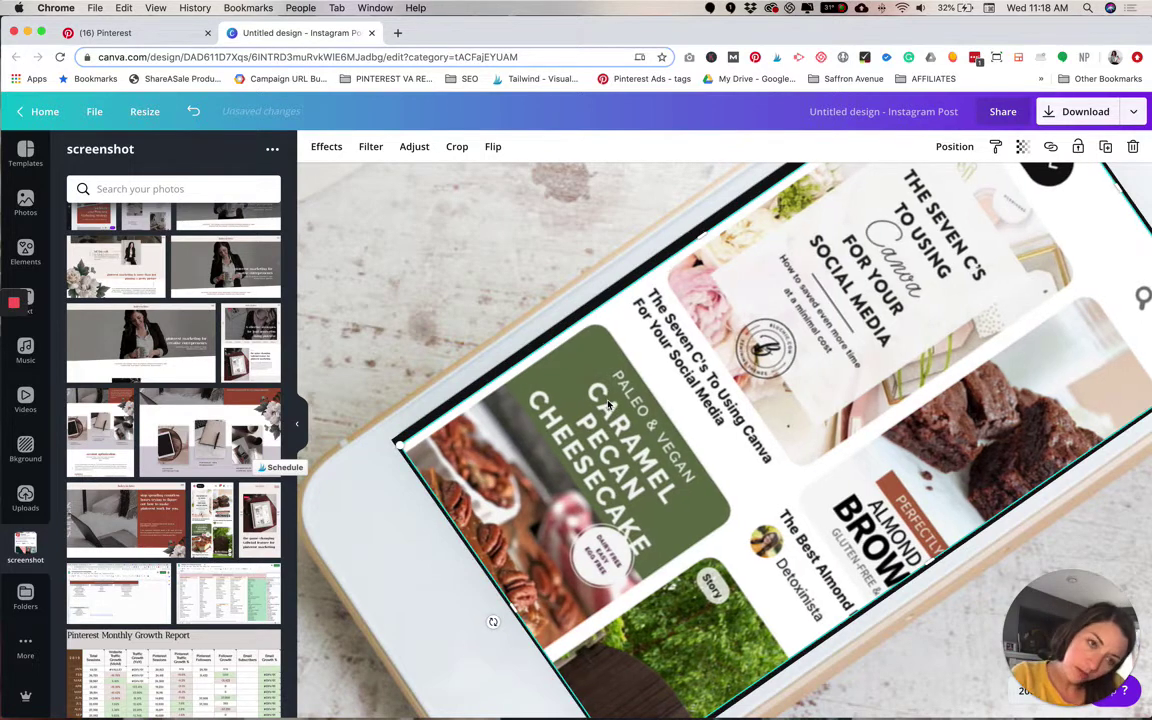
drag(634, 208, 695, 230)
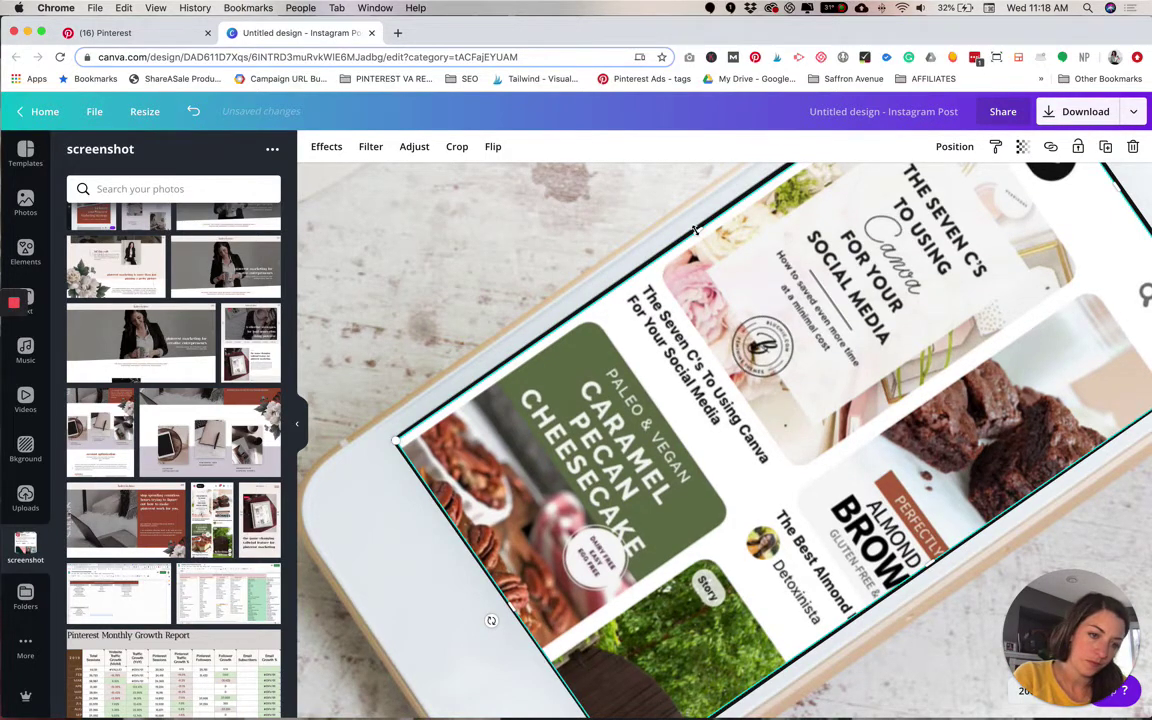
key(ctrl+z)
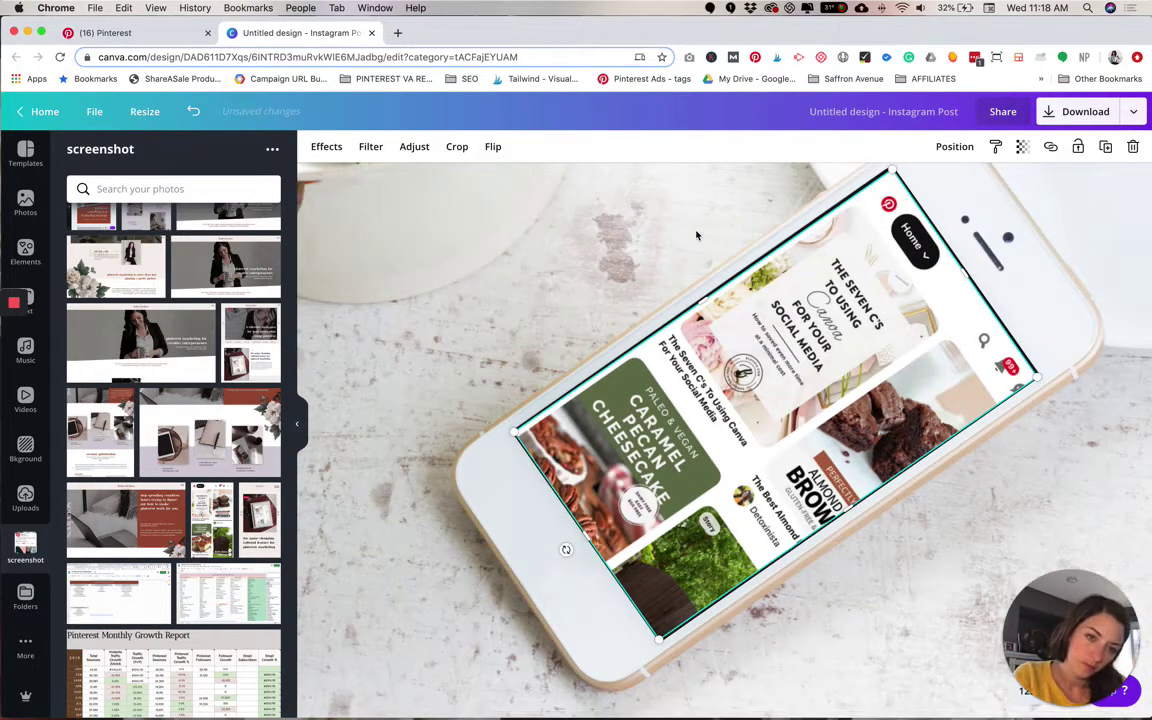
key(ctrl+z)
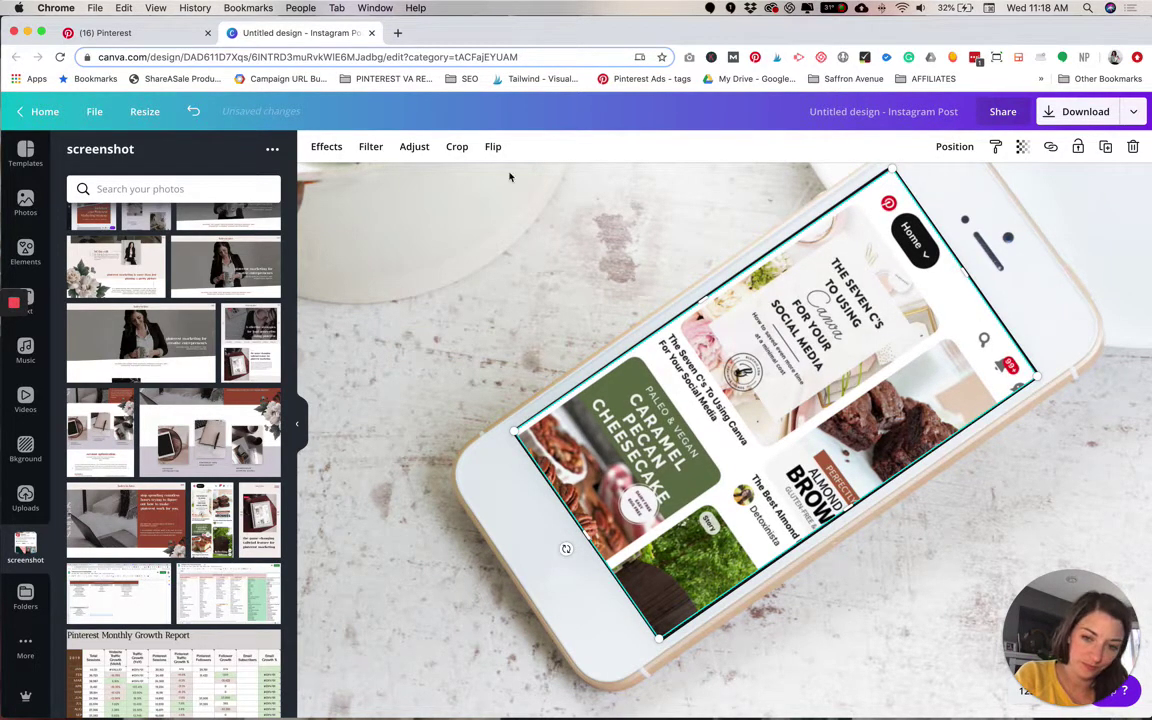
key(ctrl+z)
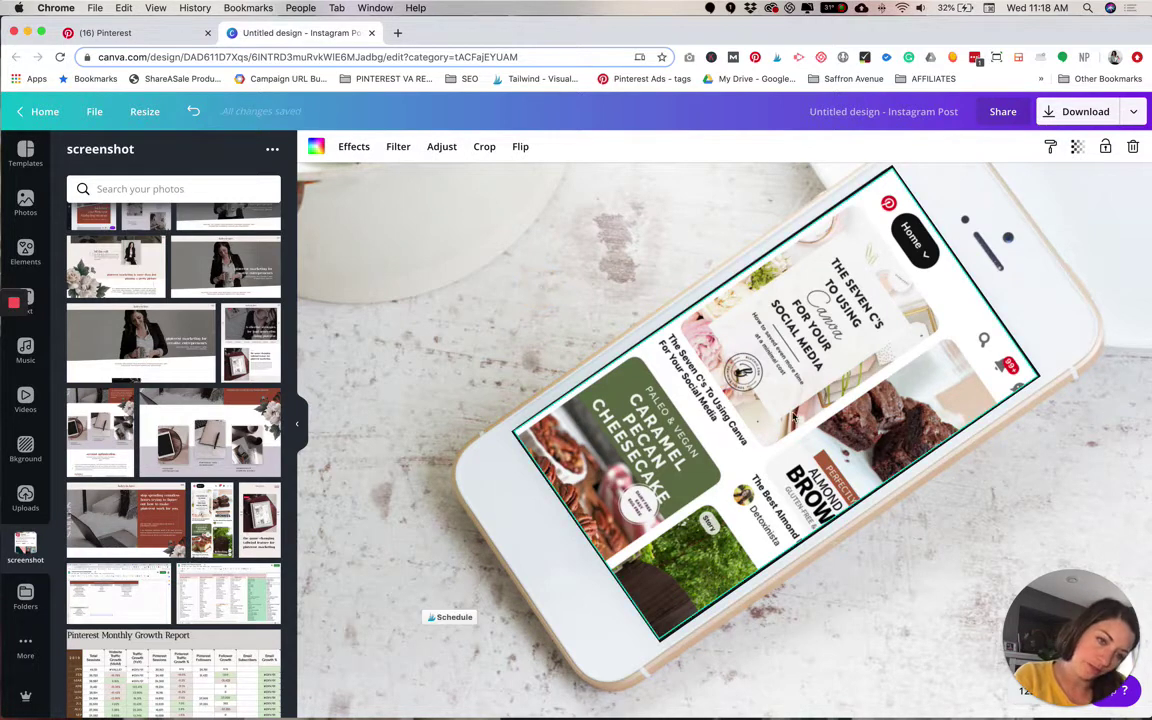
Step: Rotate the screenshot to 55°, nudge it right, and preview its fit on the screen
click(564, 548)
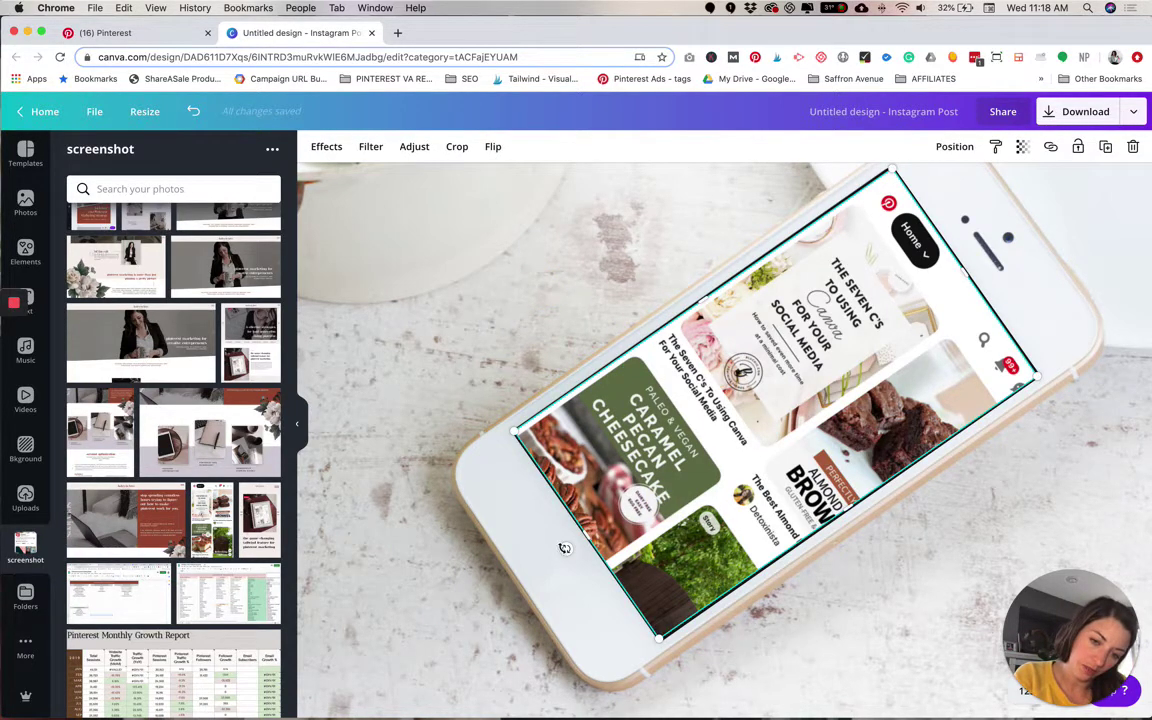
drag(562, 548, 535, 574)
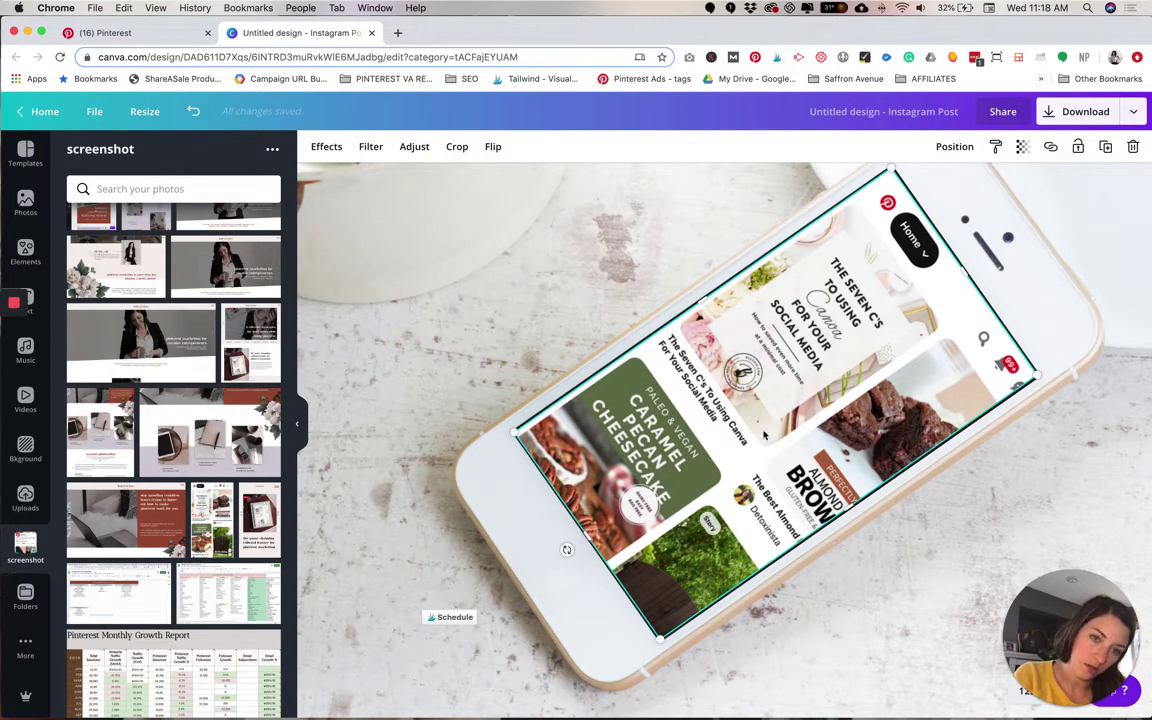
key(Right)
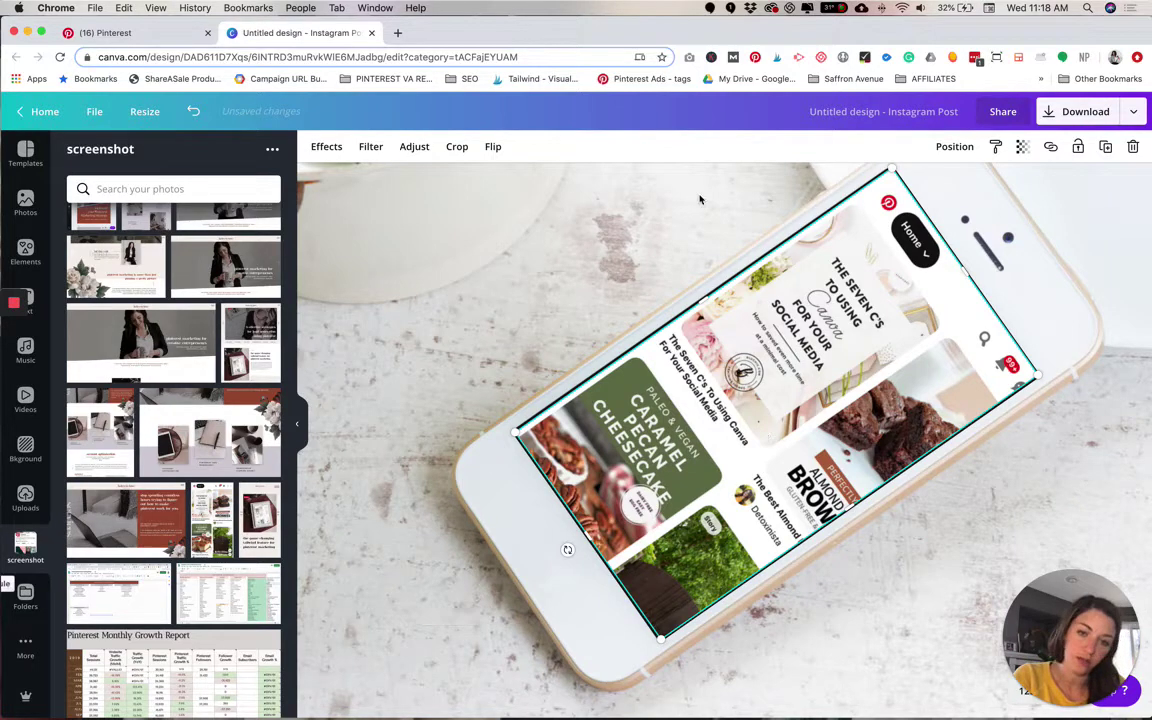
click(576, 205)
click(810, 359)
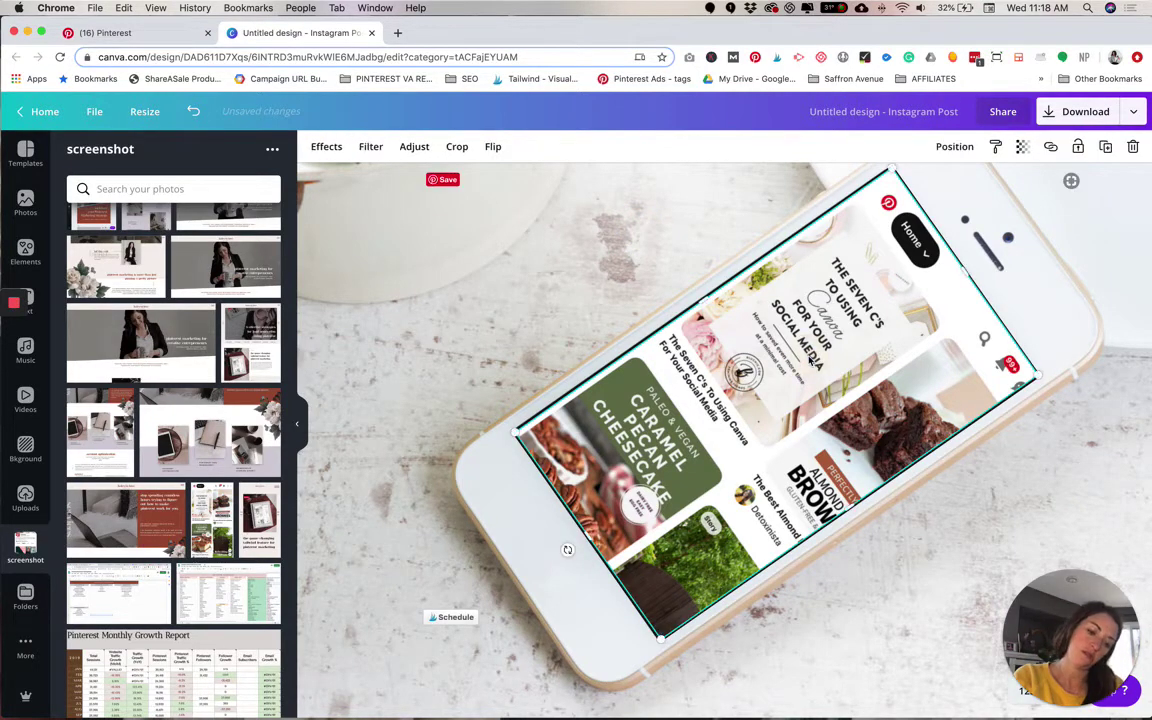
click(649, 290)
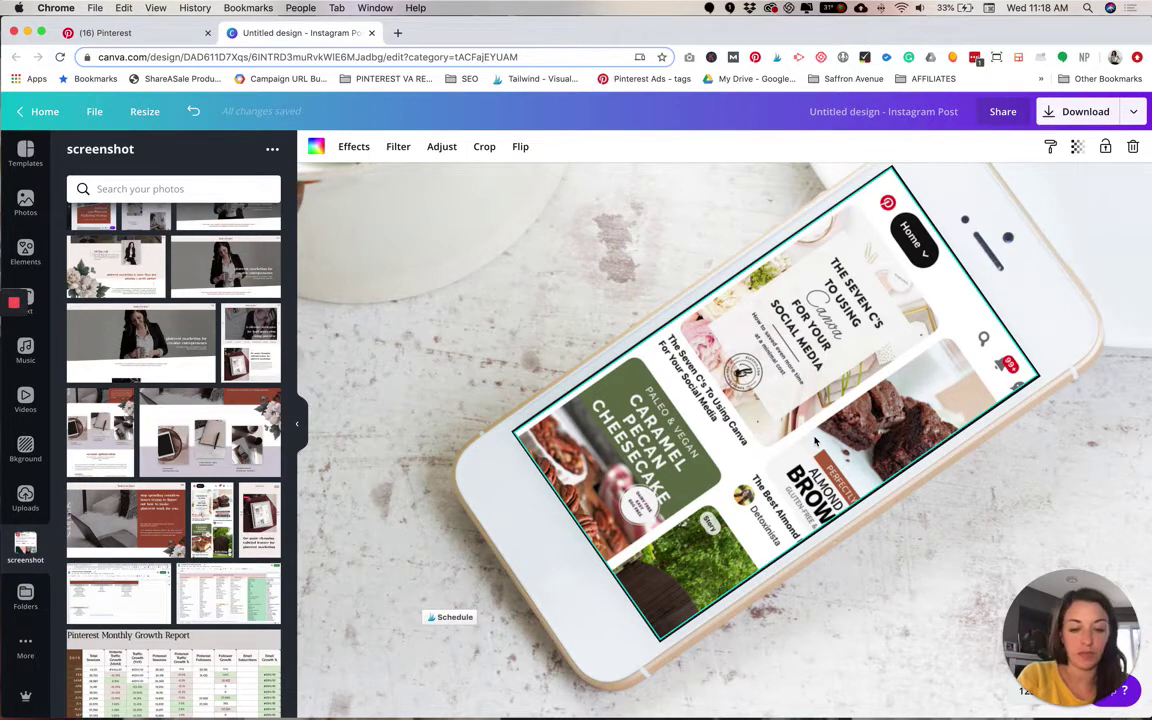
scroll(815, 441, down, 5)
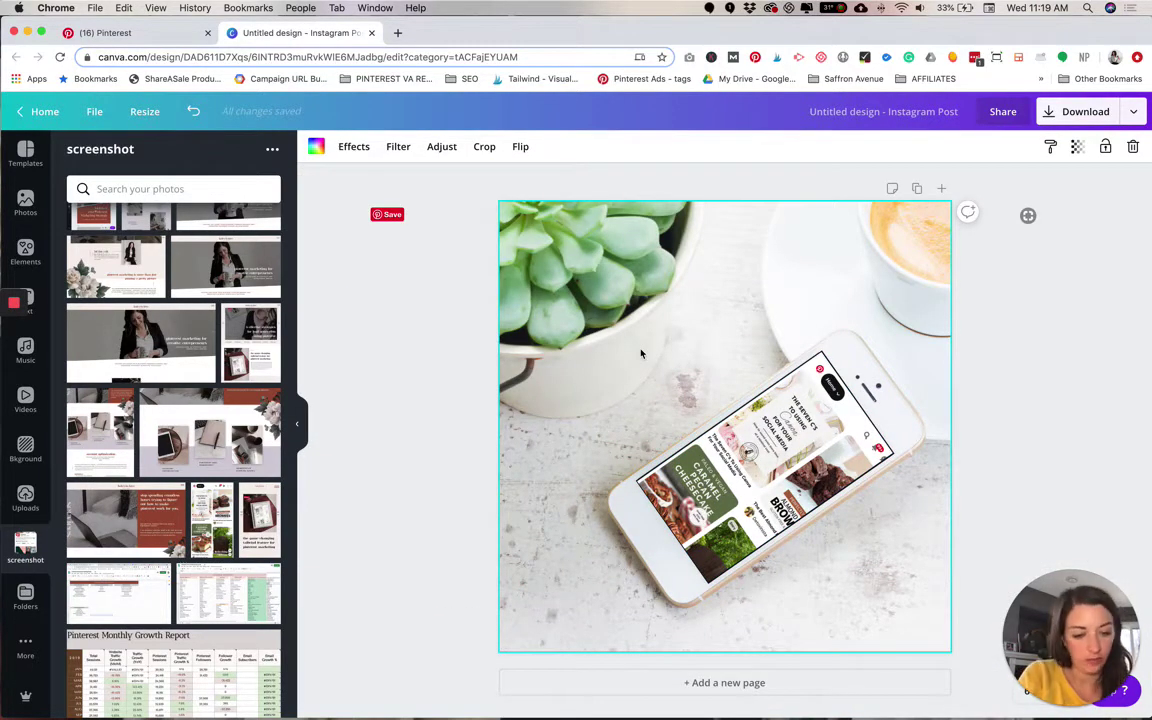
scroll(641, 353, down, 2)
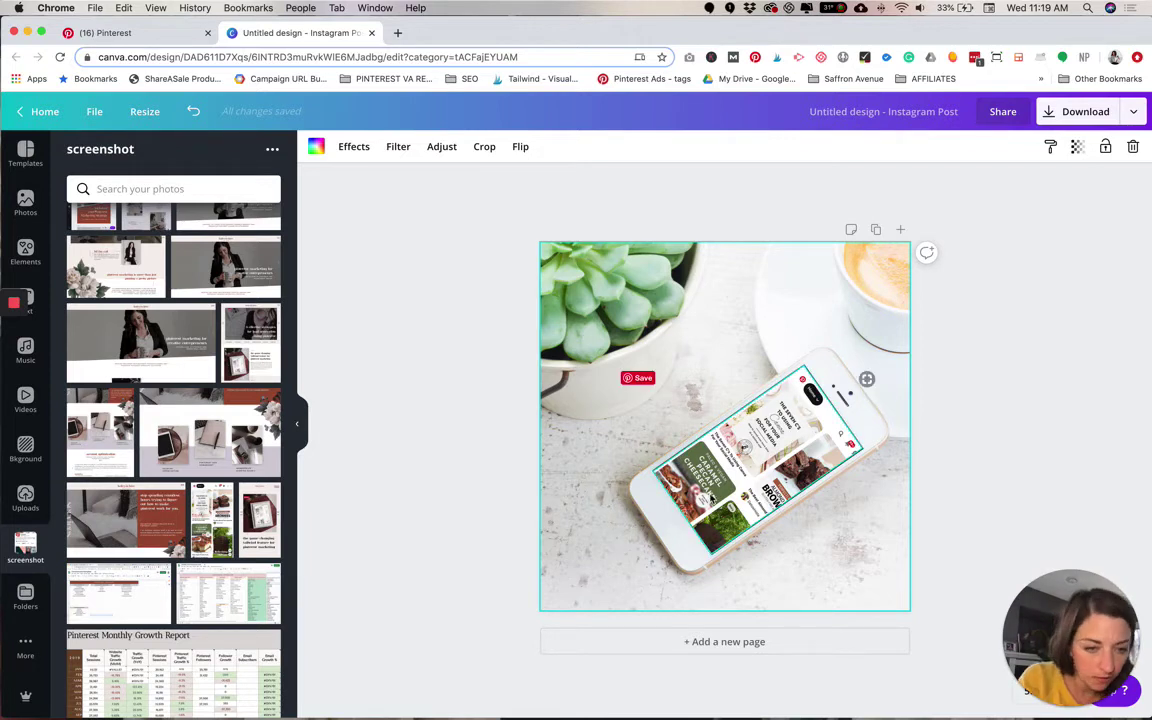
click(712, 500)
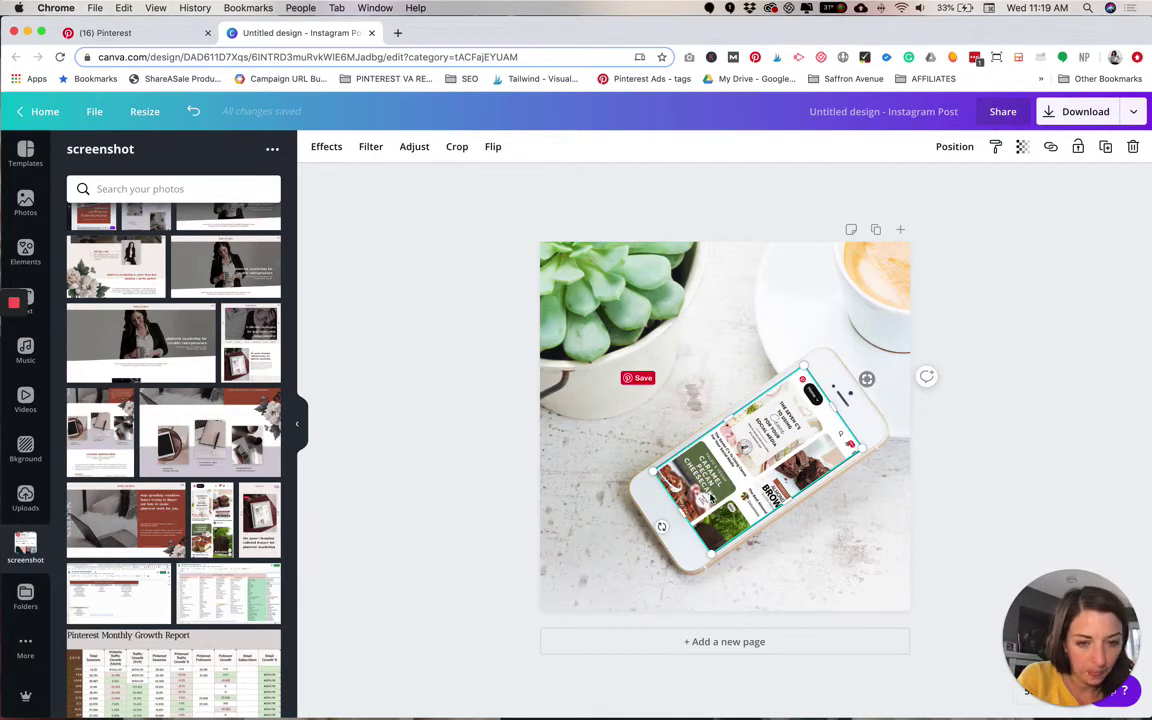
click(663, 374)
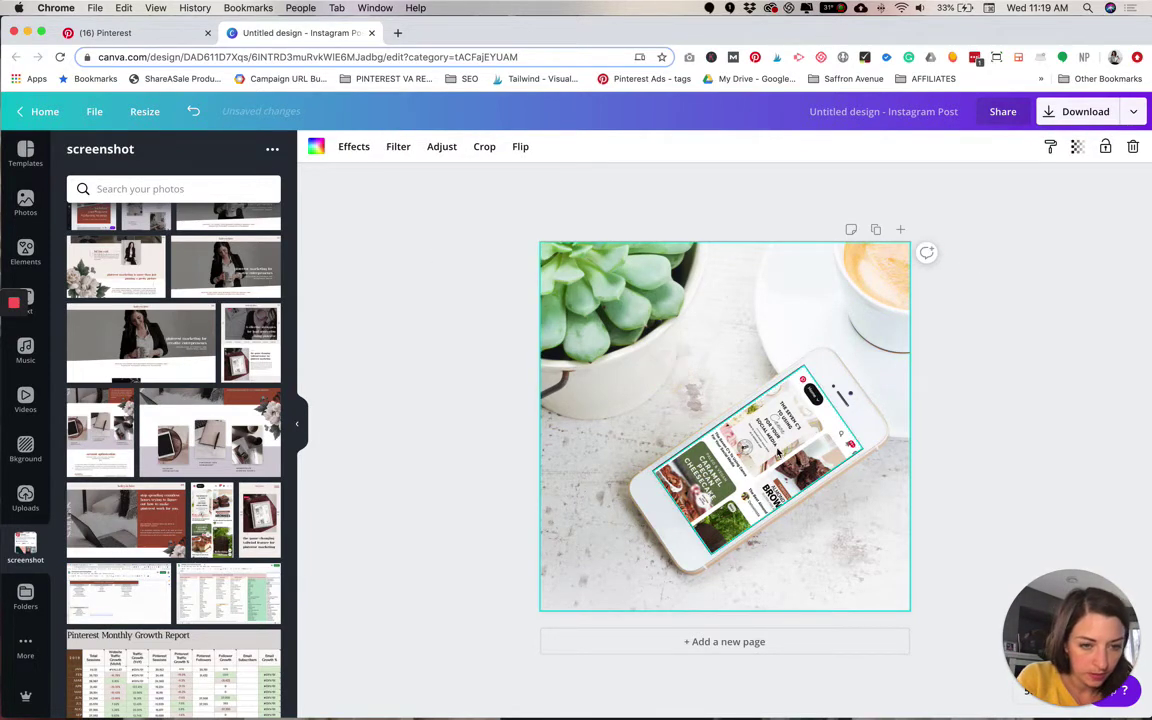
click(777, 451)
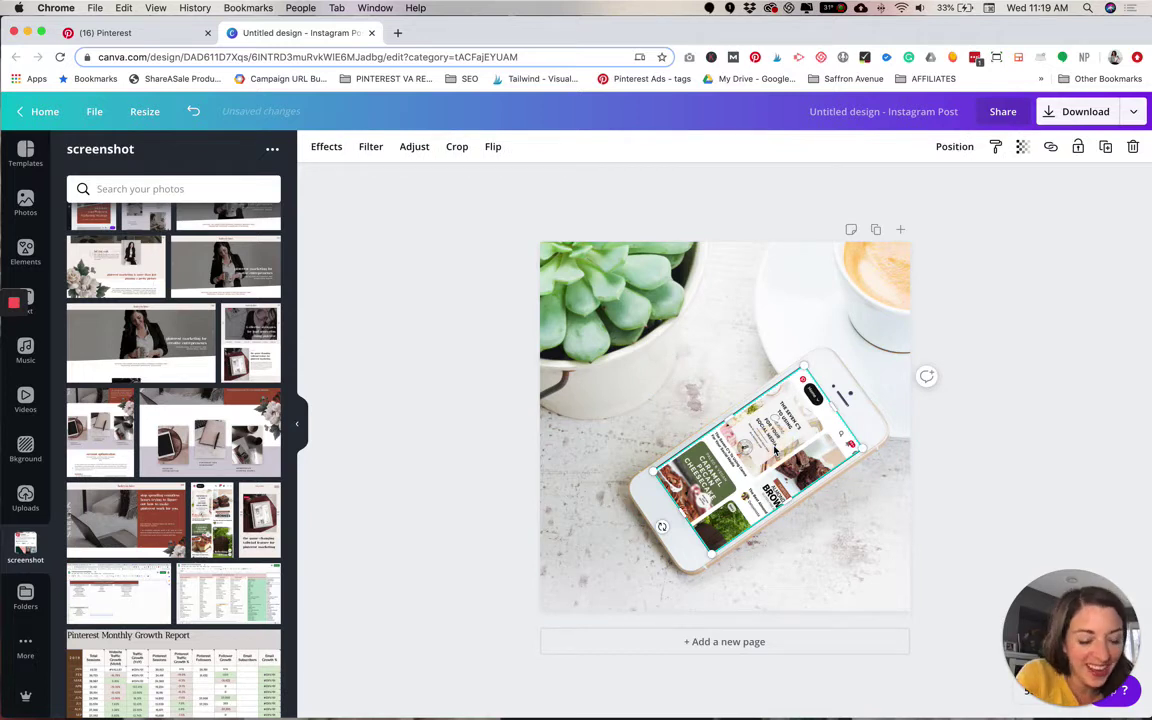
click(752, 372)
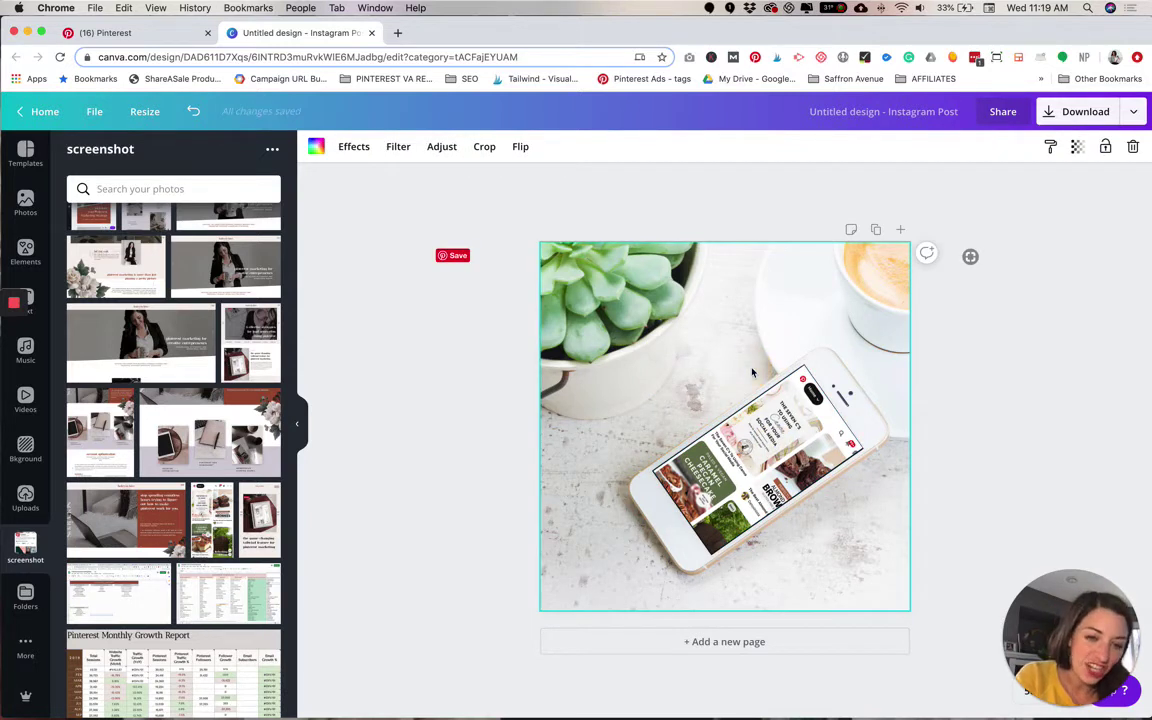
click(785, 436)
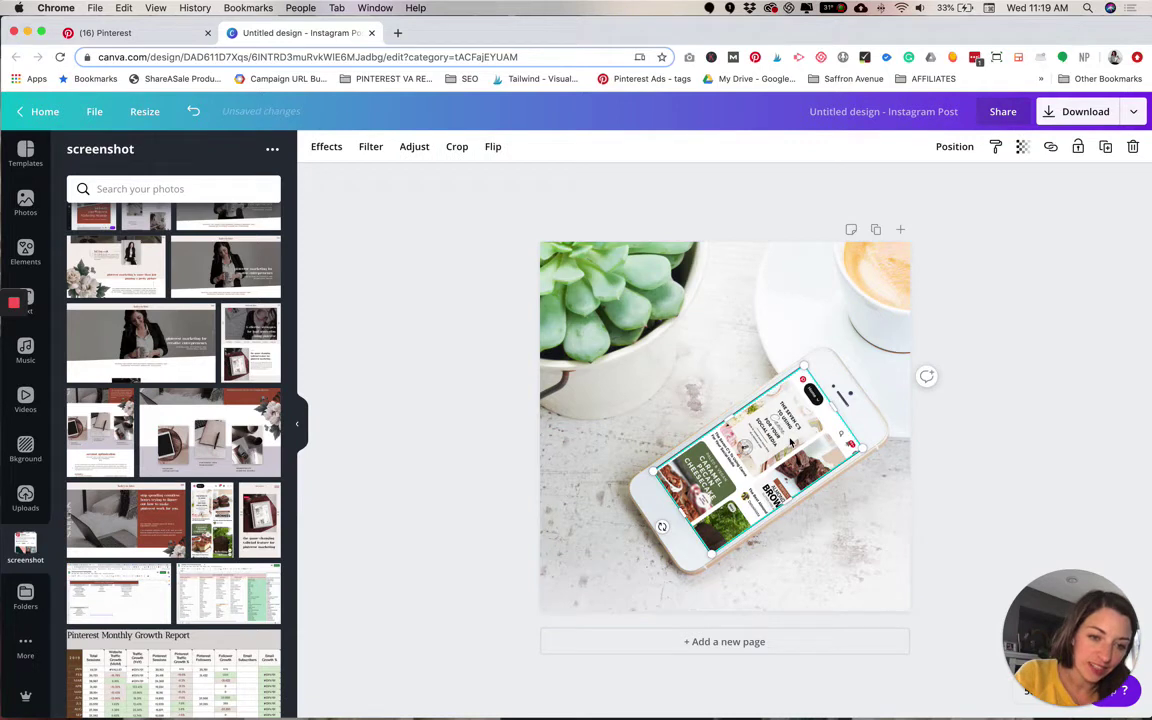
click(705, 378)
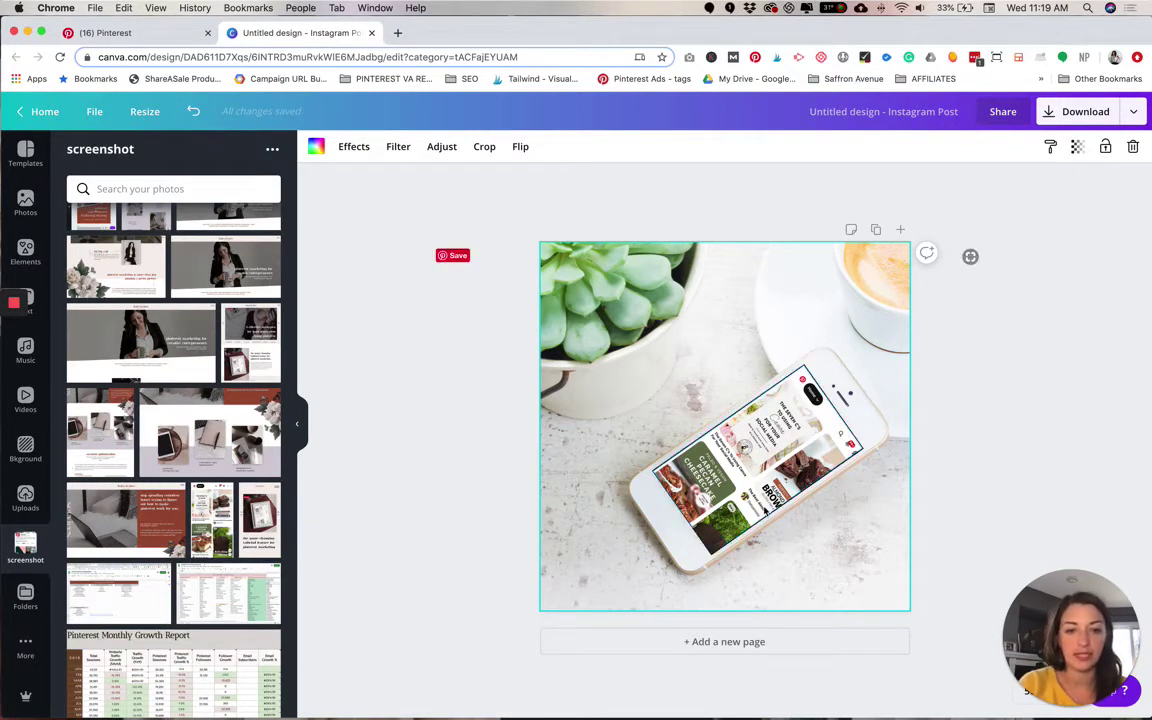
click(757, 484)
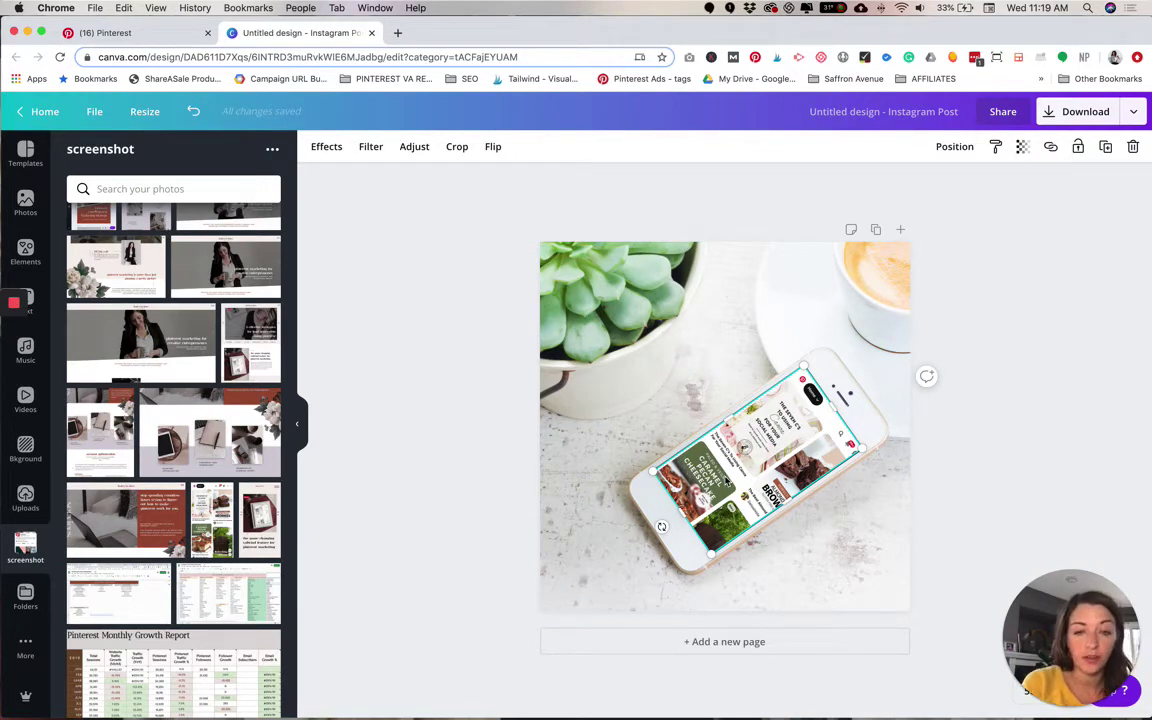
Step: Scale the screenshot down inside its crop to fit the phone screen, apply it, and reselect it
double_click(726, 479)
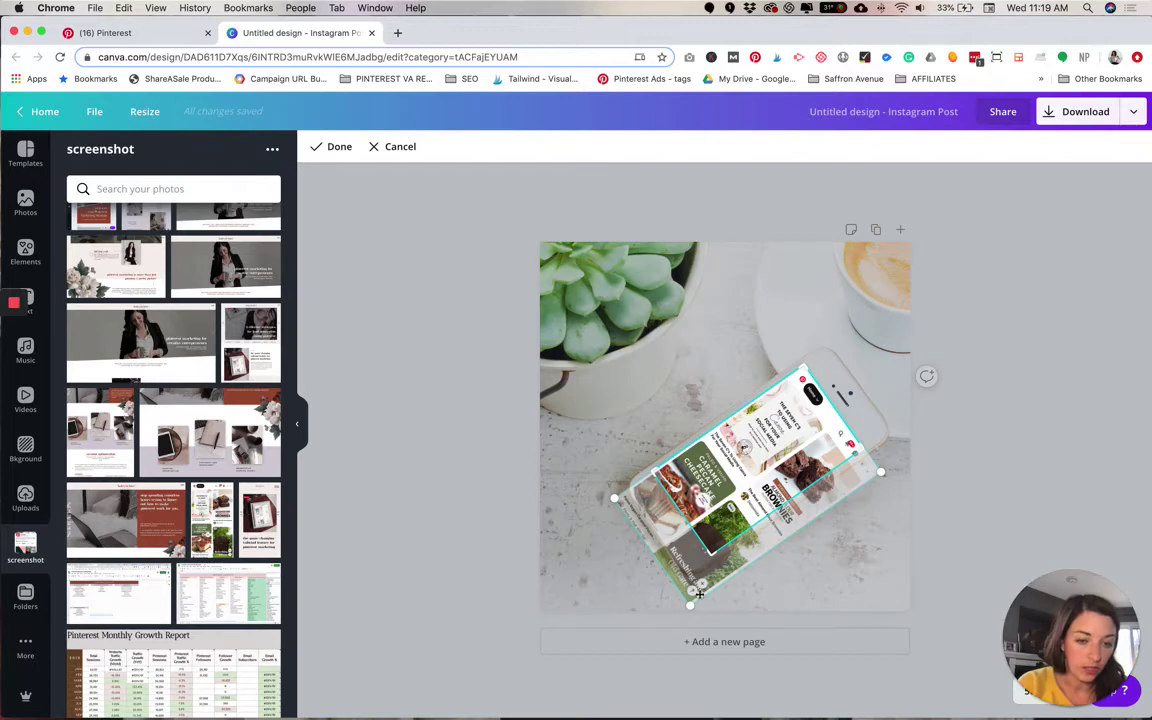
drag(700, 593, 712, 552)
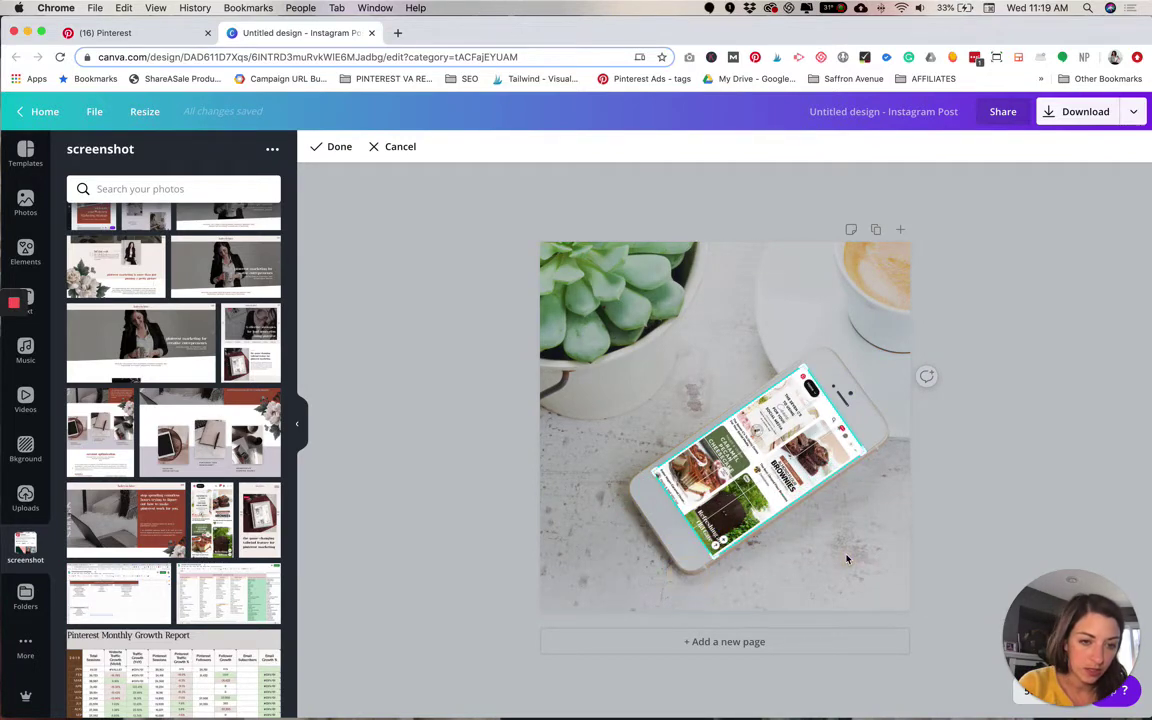
click(847, 559)
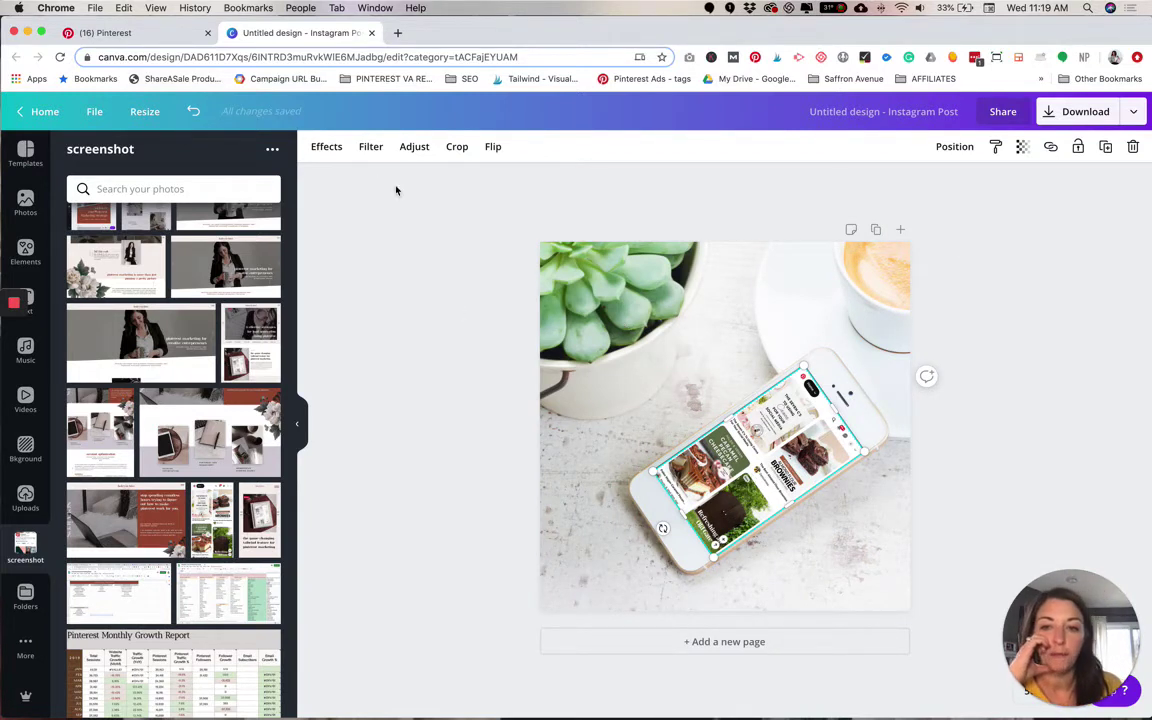
click(615, 305)
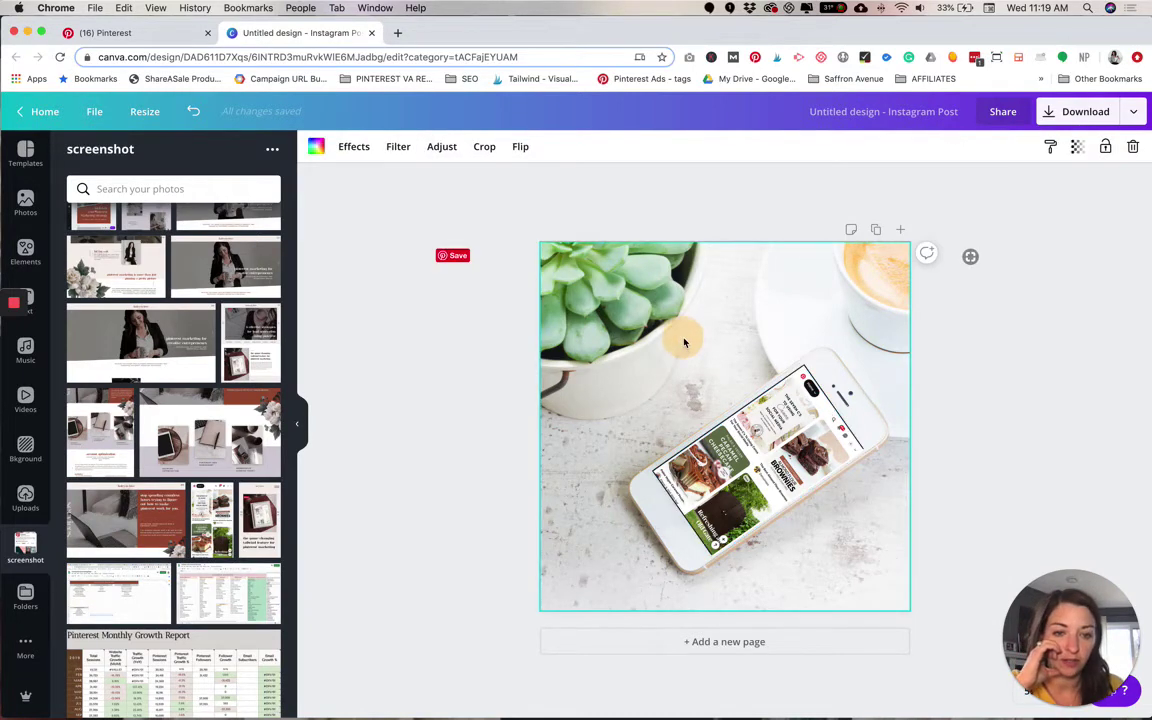
click(785, 538)
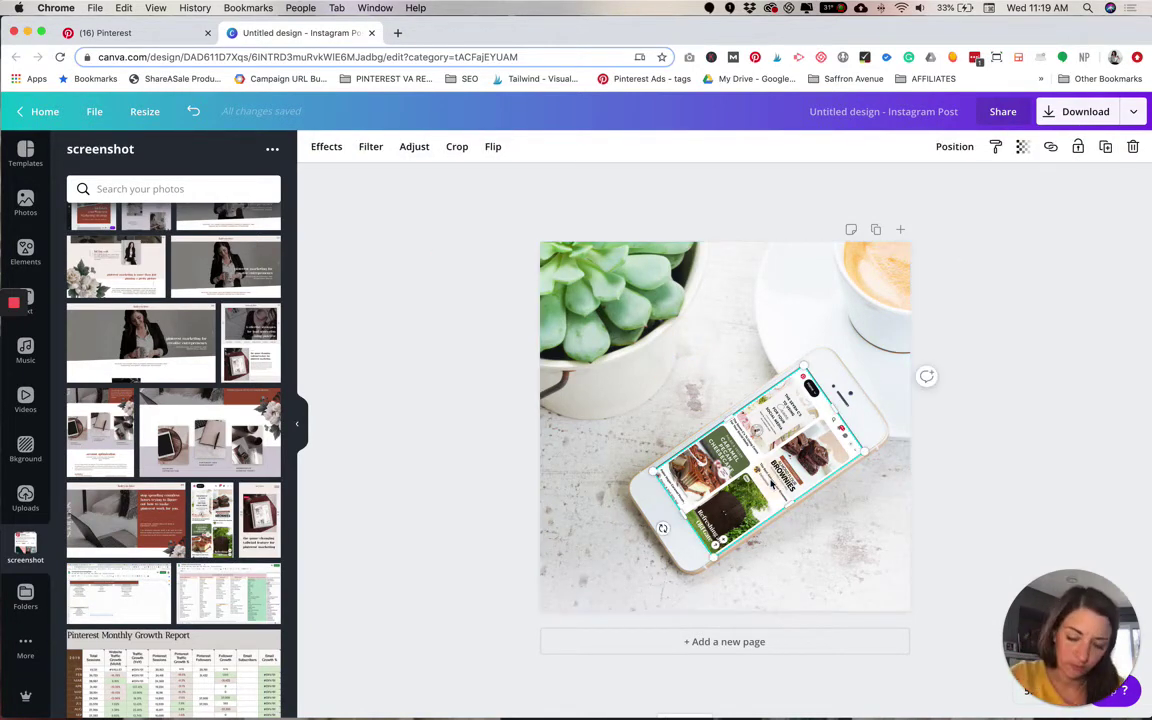
Step: Stretch the Pinterest screenshot's width to fill the phone screen
scroll(917, 537, up, 3)
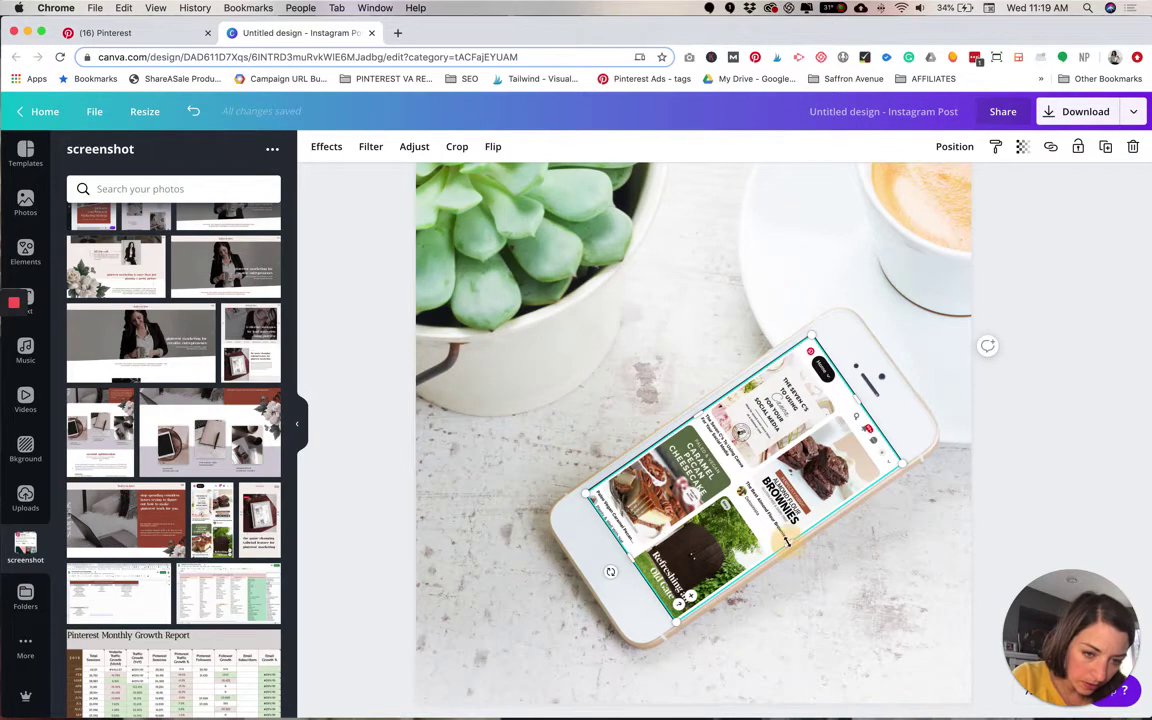
drag(788, 541, 793, 547)
scroll(811, 435, up, 5)
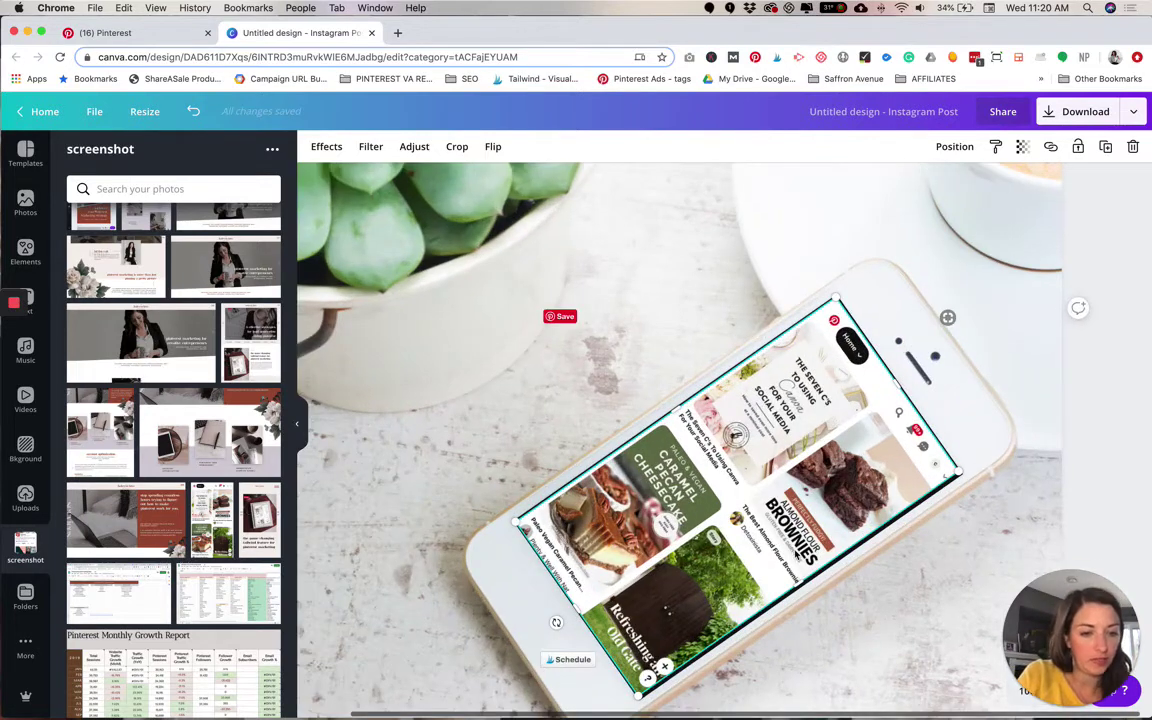
scroll(815, 540, down, 3)
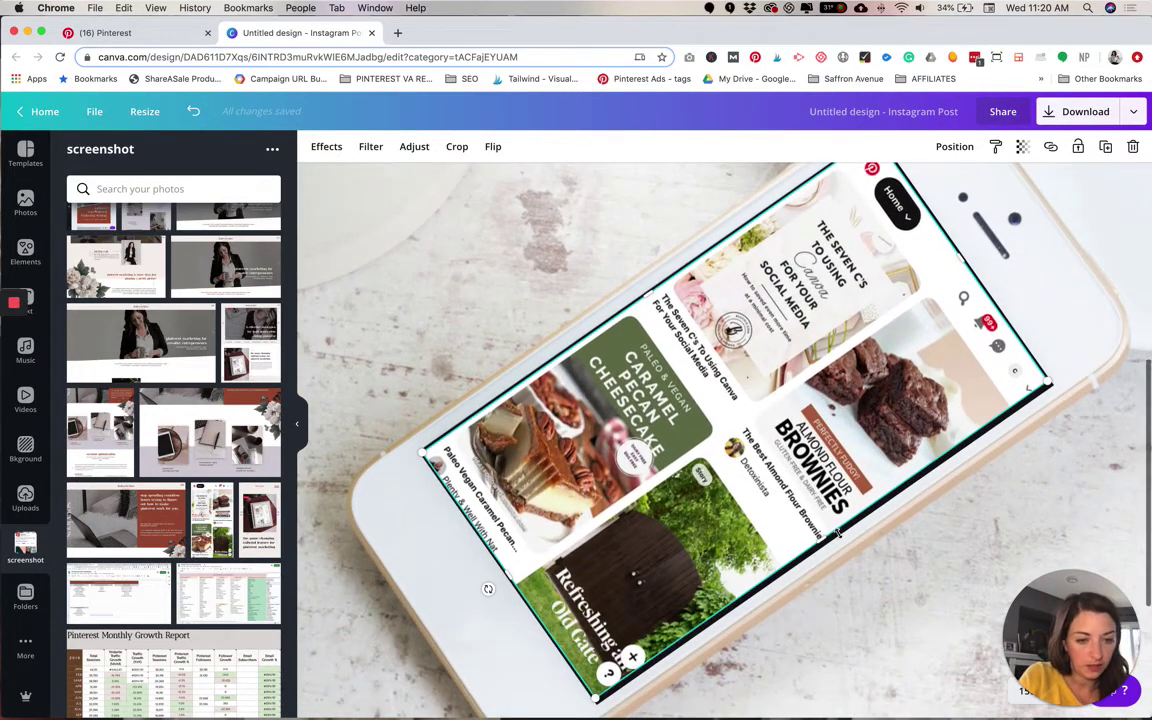
drag(815, 540, 818, 541)
Step: Try the background photo's transparency at 90 and 80, then set it back to 100
click(501, 260)
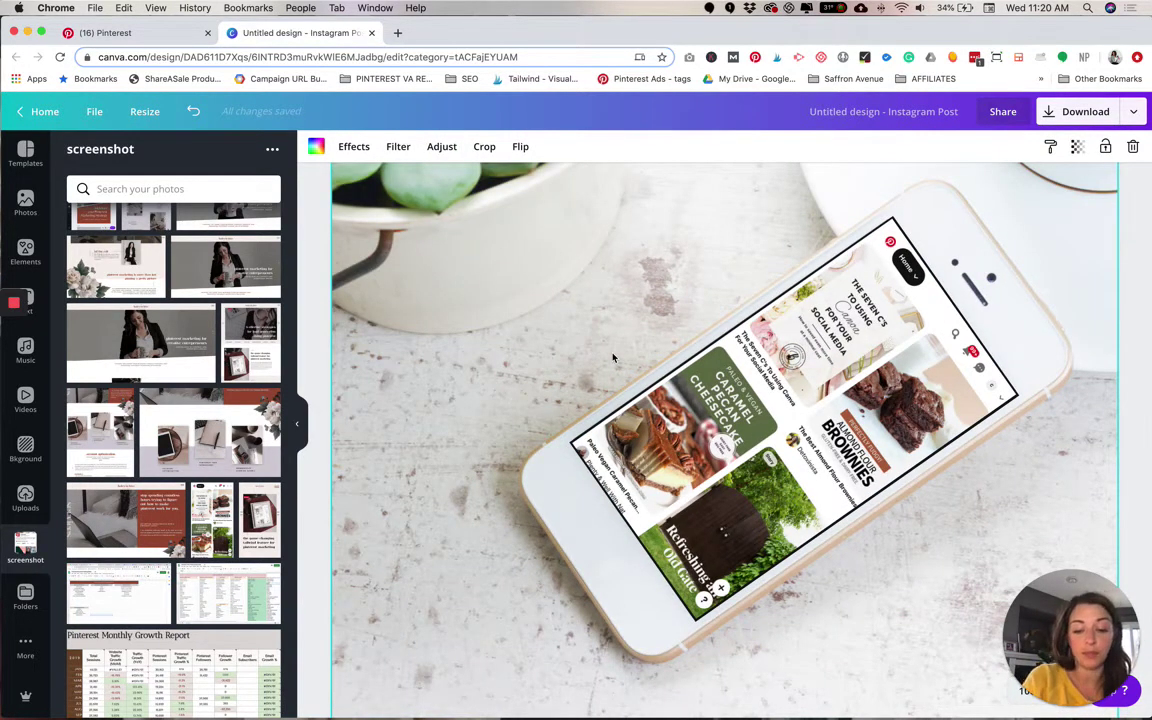
scroll(613, 357, down, 1)
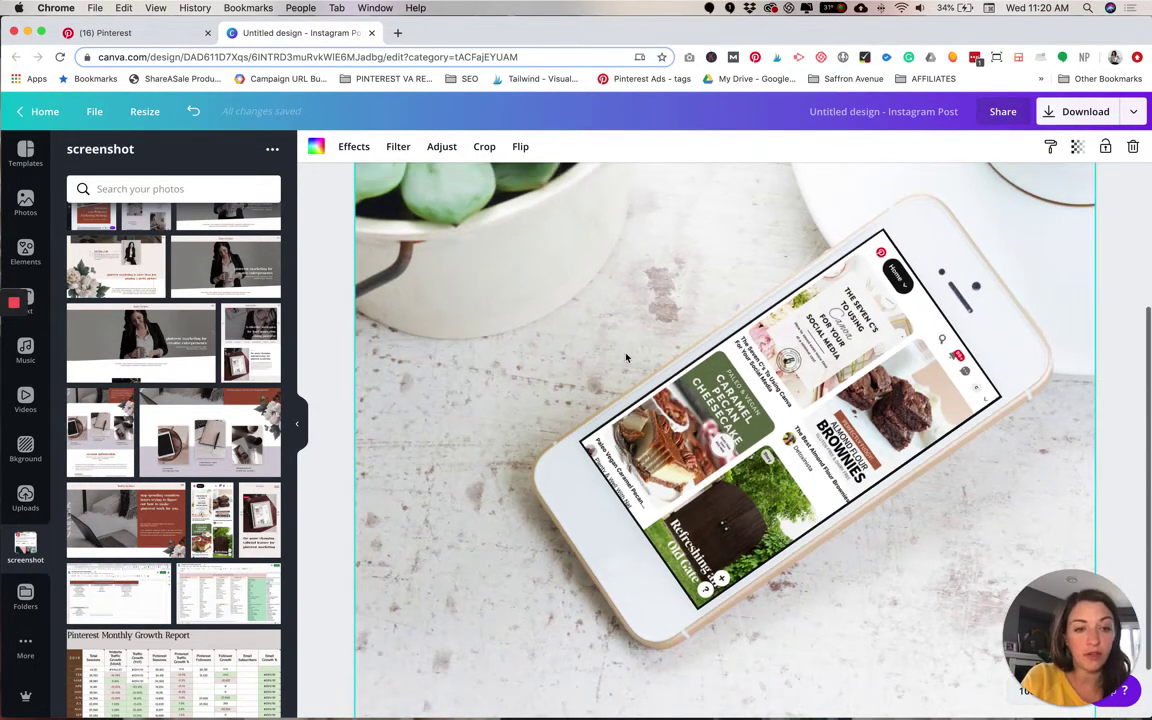
click(1077, 146)
click(1073, 182)
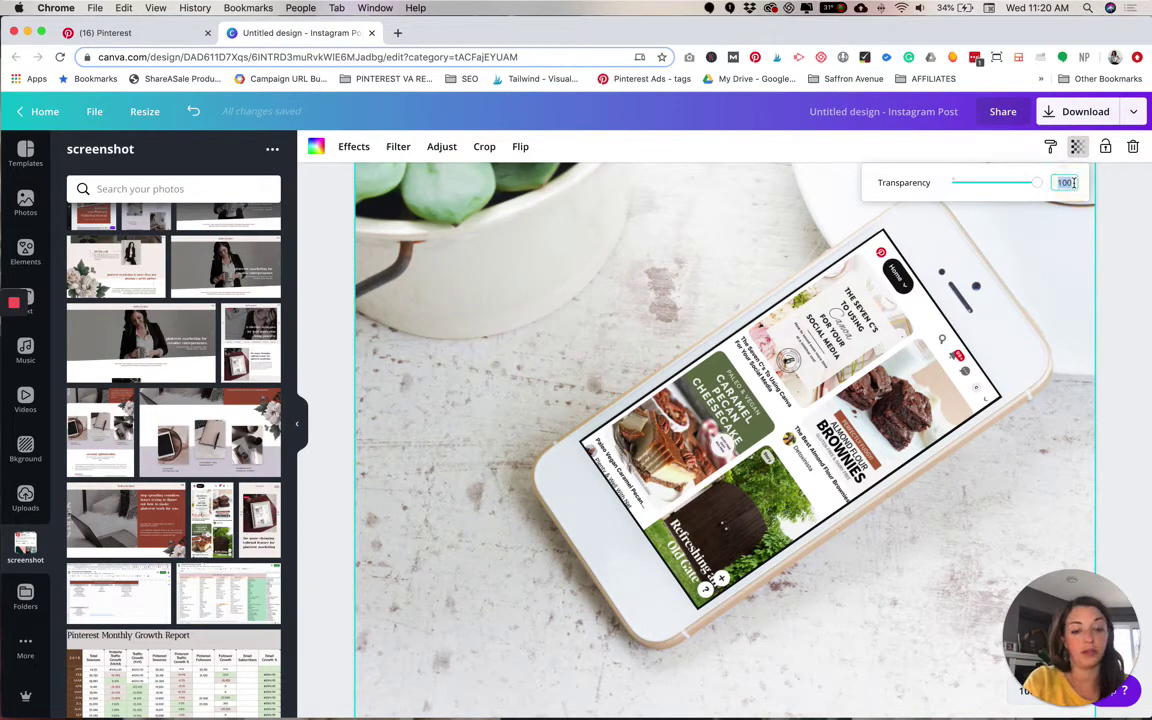
text(90)
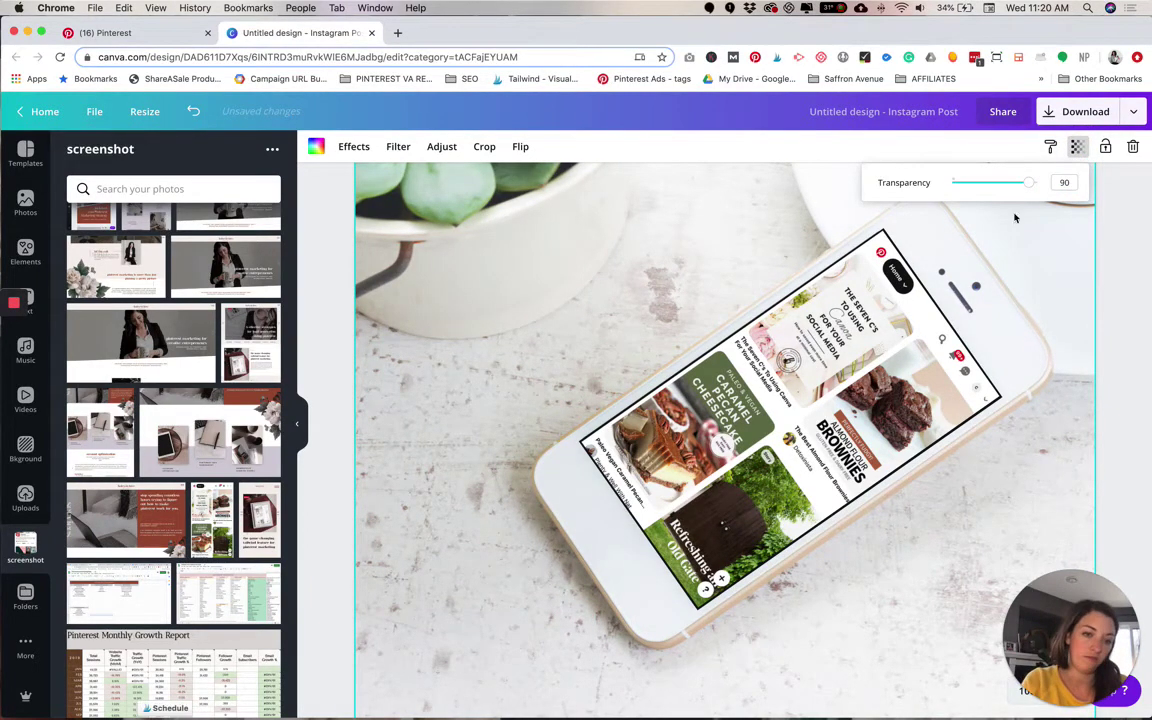
click(1071, 183)
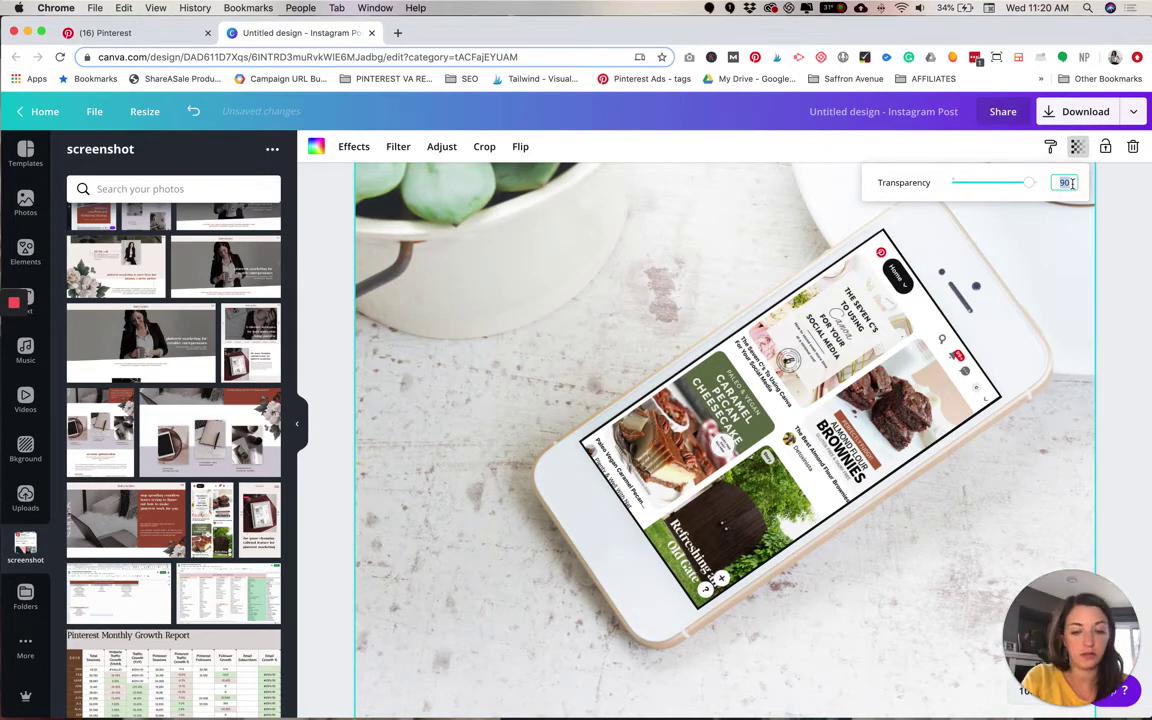
text(80)
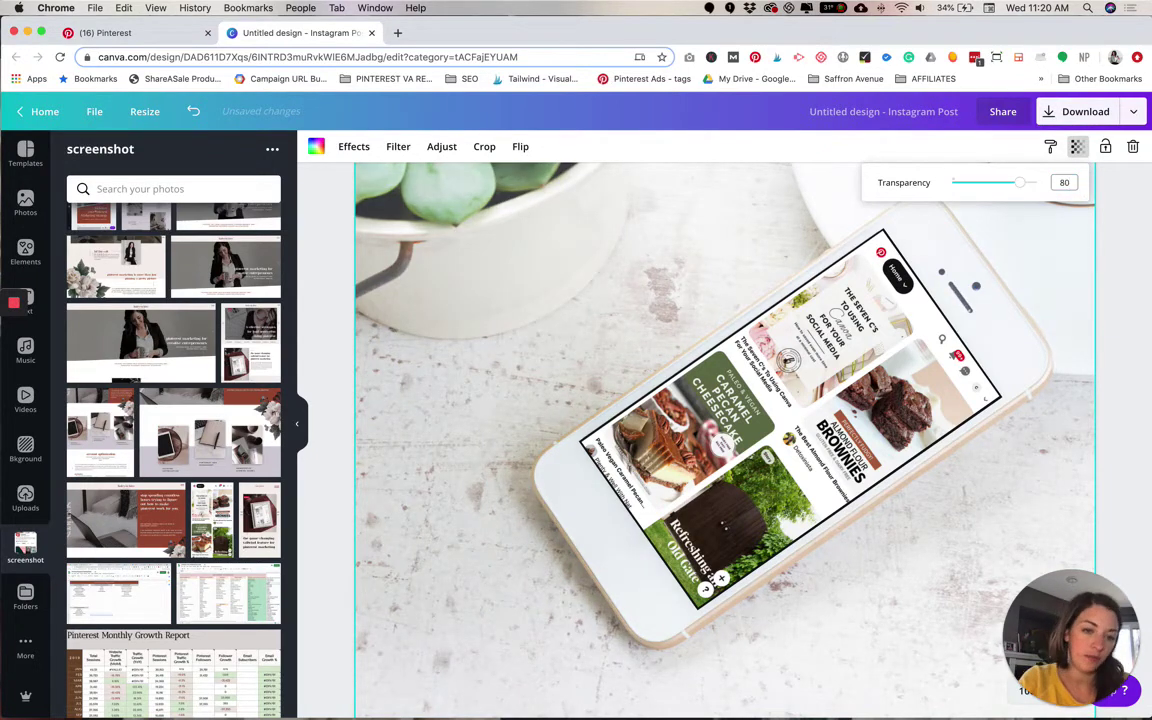
click(913, 342)
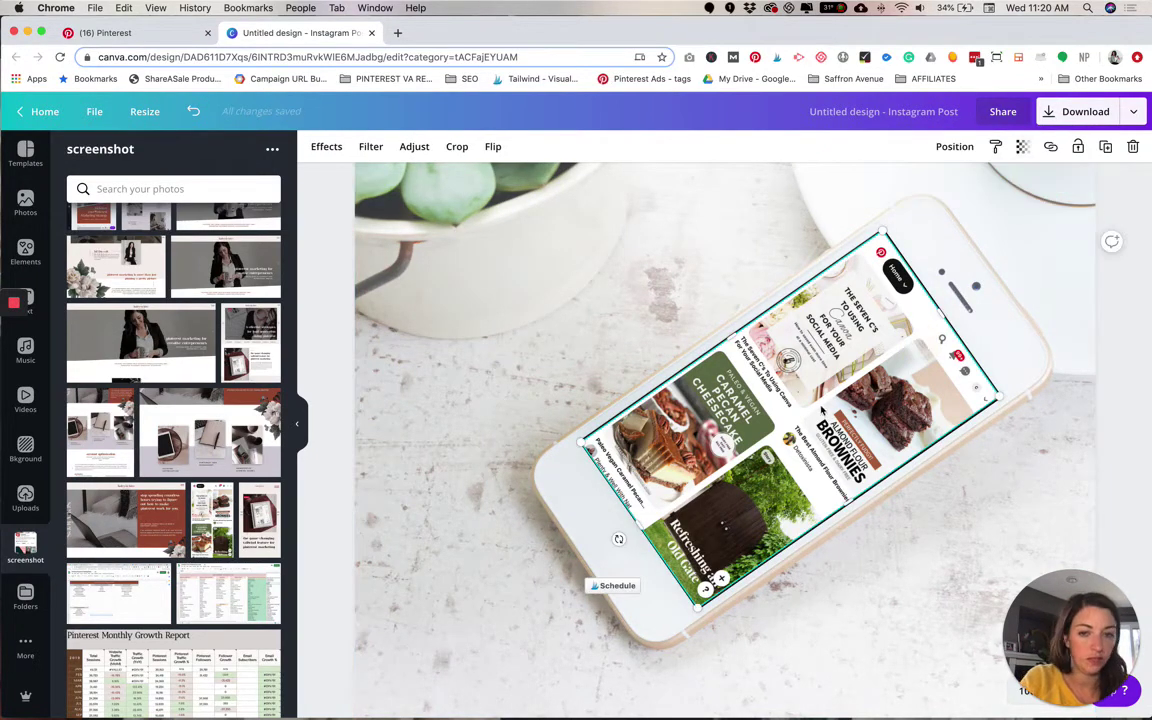
click(930, 195)
click(1077, 146)
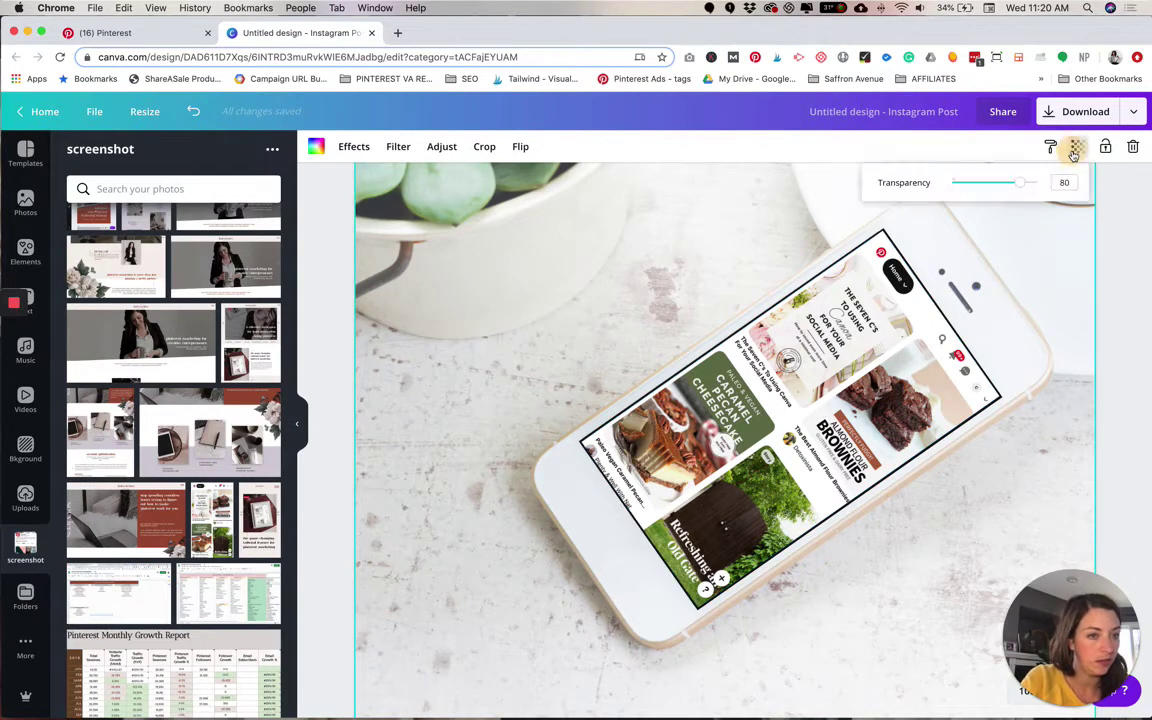
text(100)
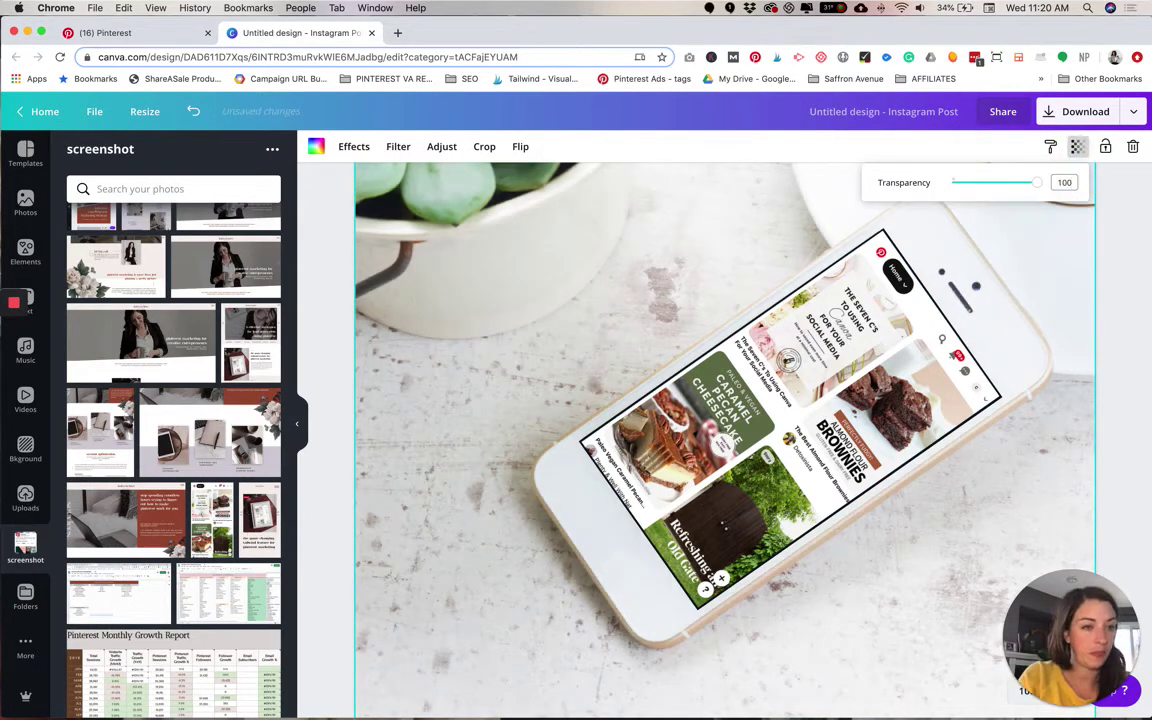
key(Return)
Step: Try the screenshot's transparency at 90, then 93, previewing the whole post
click(1021, 146)
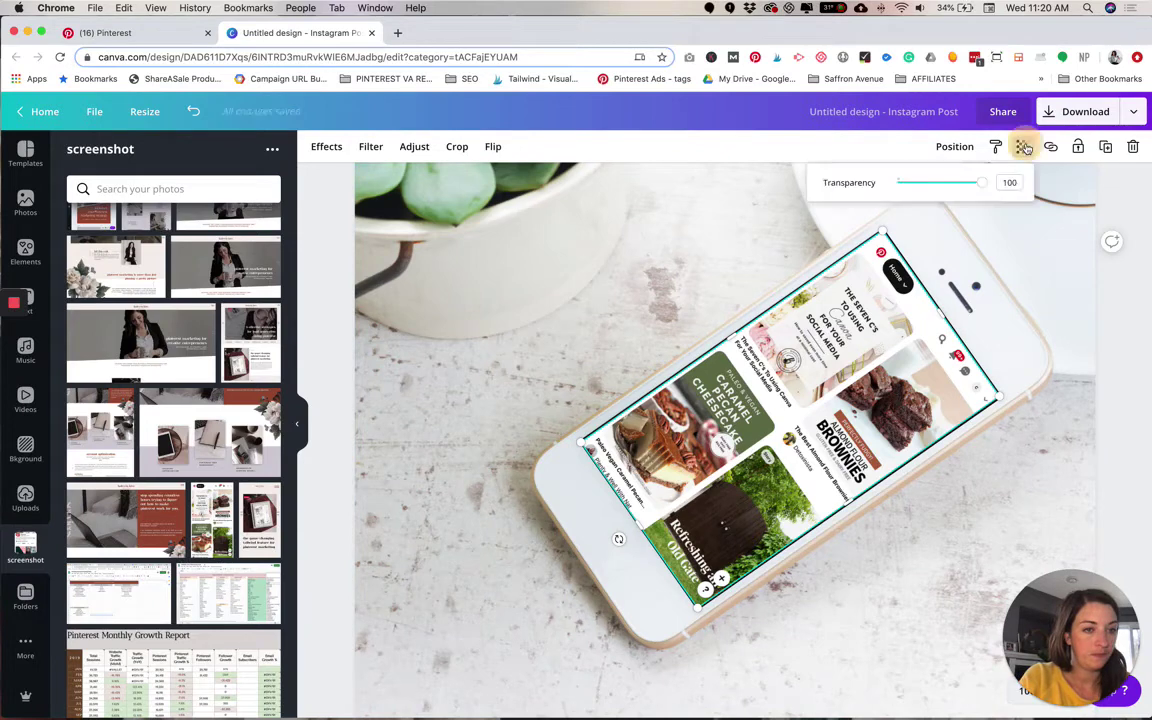
double_click(1011, 182)
text(90)
key(Return)
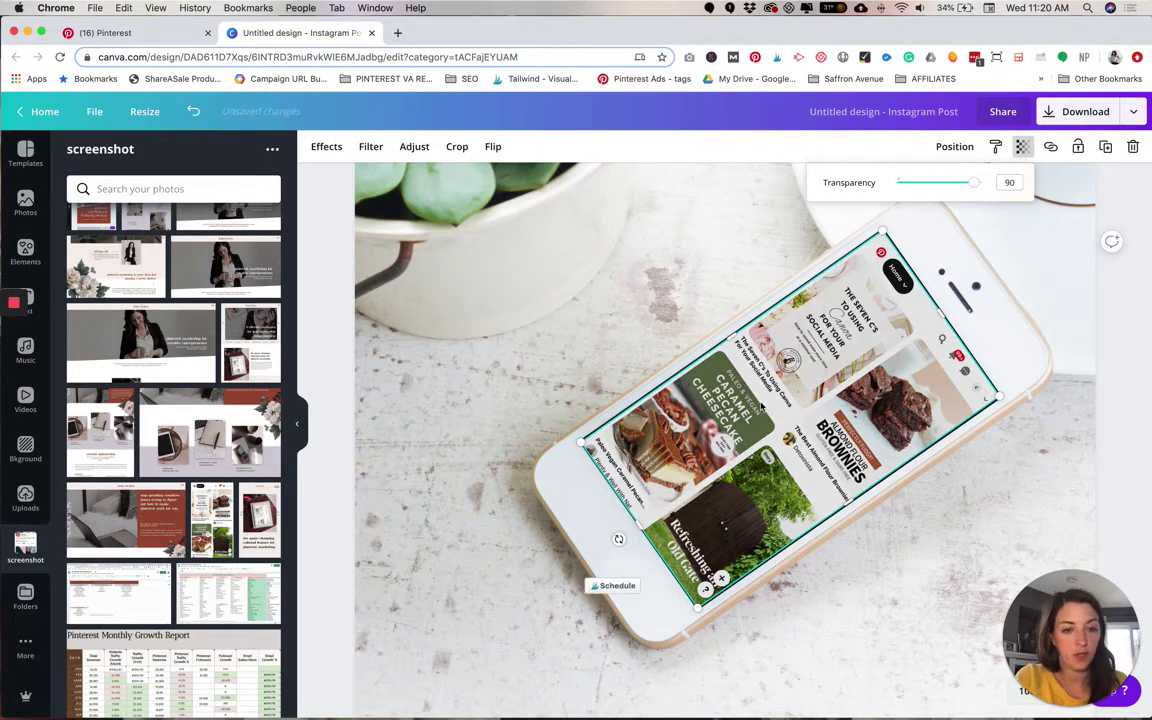
scroll(640, 517, down, 5)
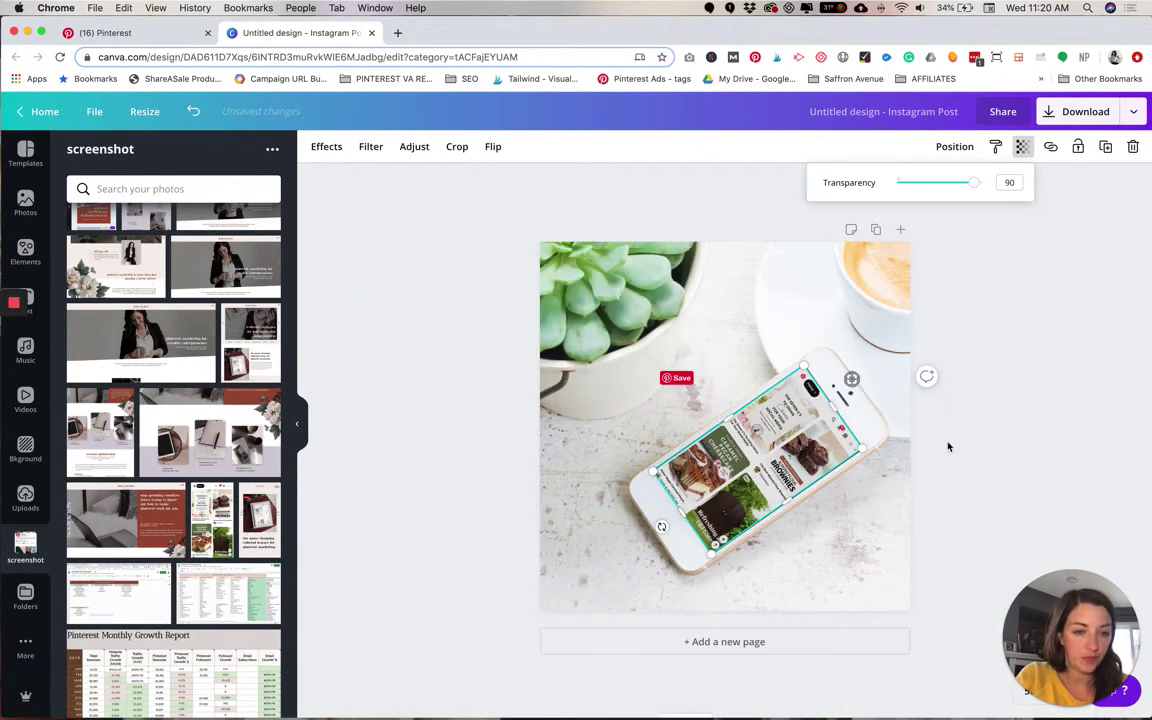
click(960, 446)
click(717, 390)
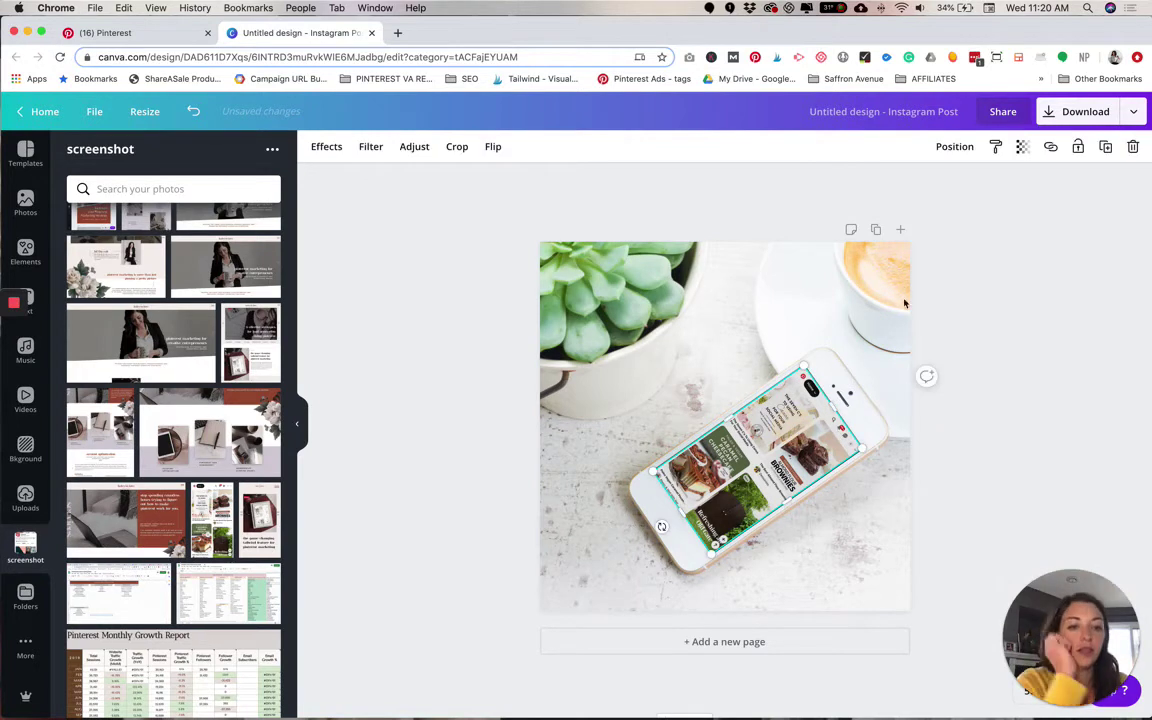
click(1020, 146)
click(1011, 182)
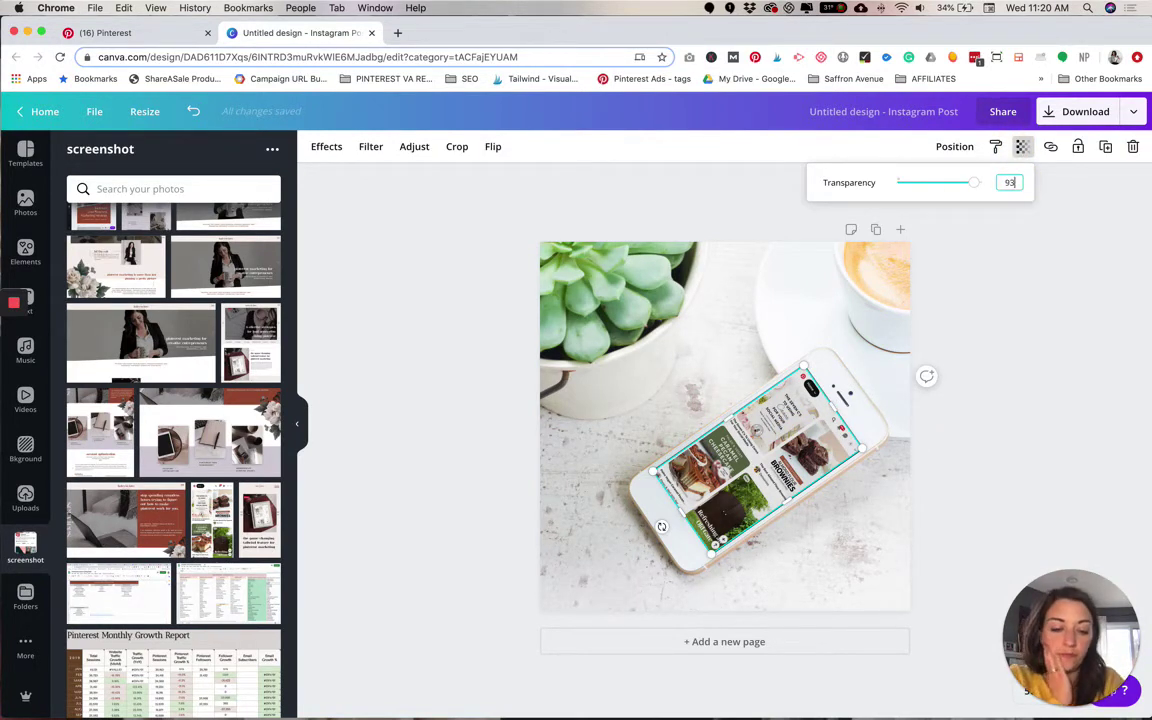
text(93)
click(1054, 314)
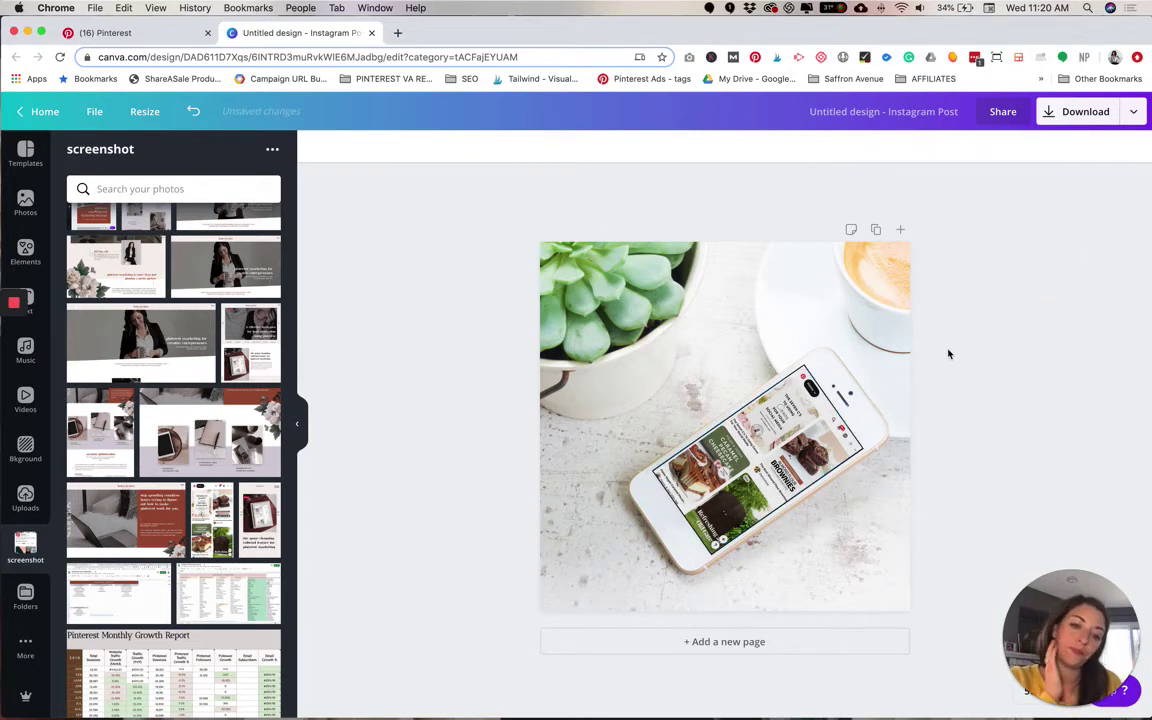
Step: Reset the screenshot's transparency to 100
click(790, 410)
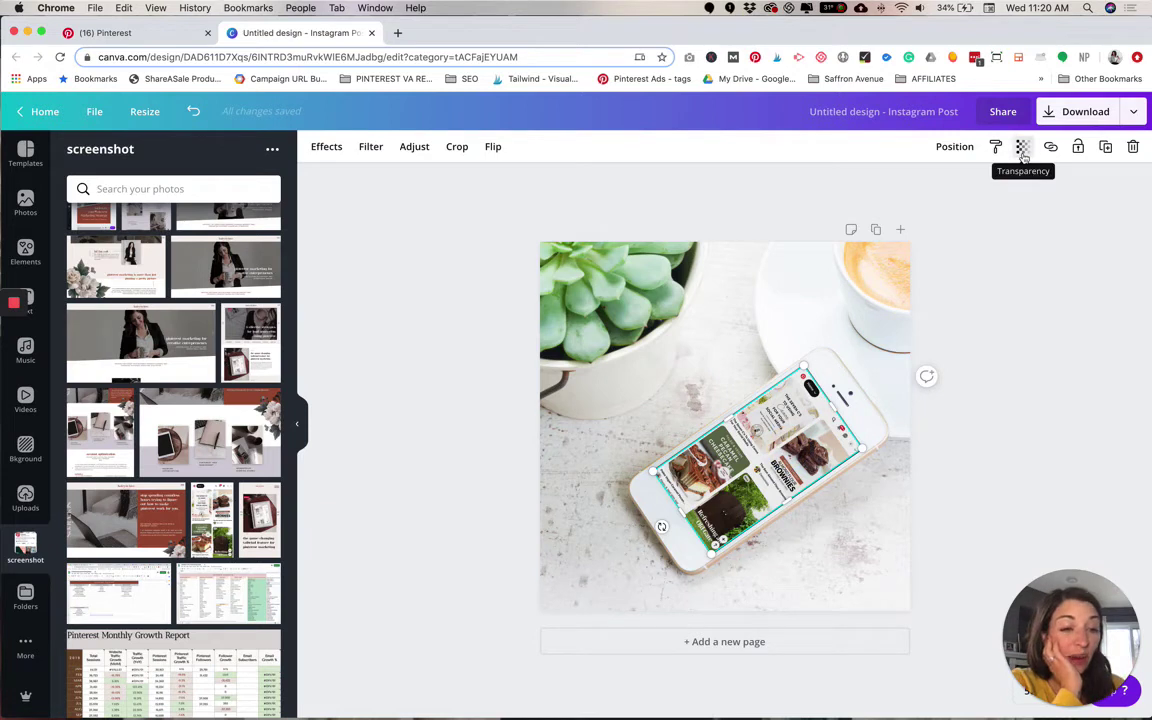
click(1023, 150)
click(1014, 182)
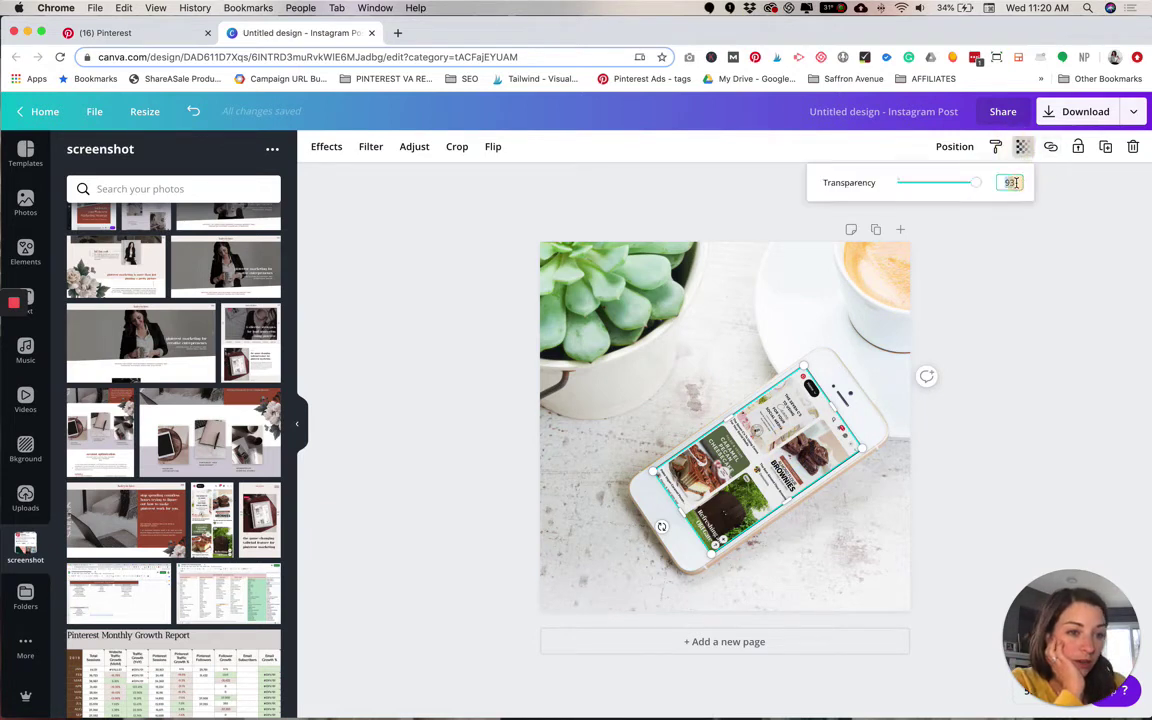
click(1015, 183)
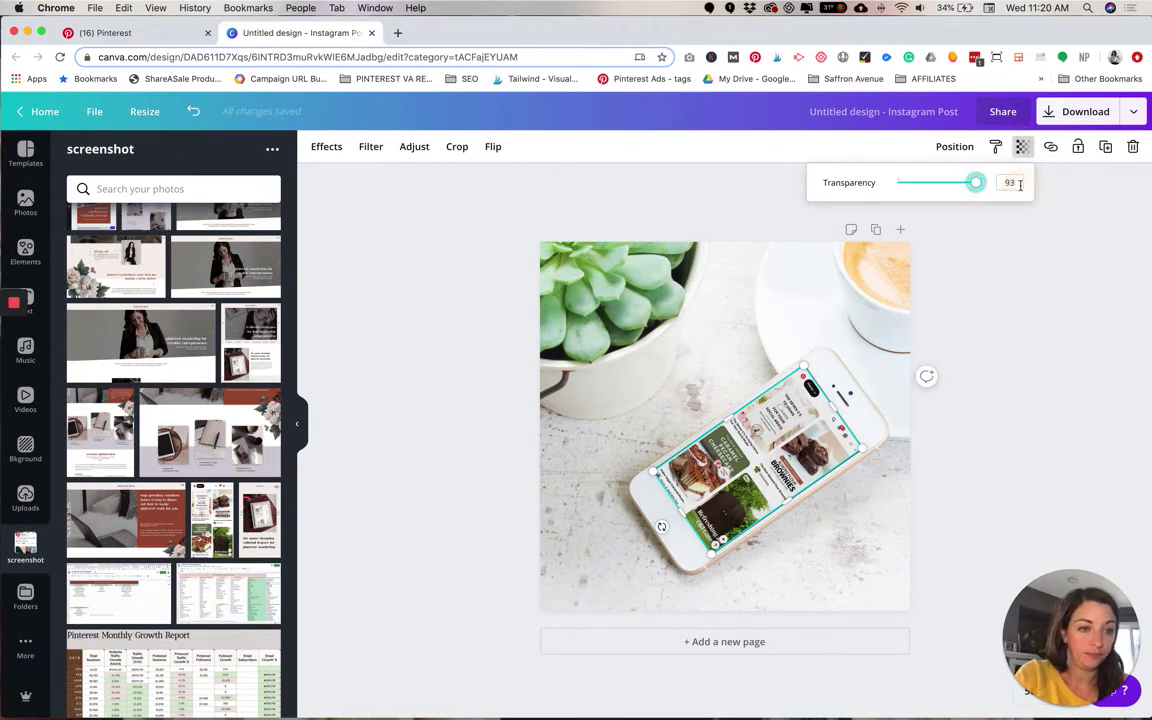
double_click(1010, 182)
text(100)
key(Return)
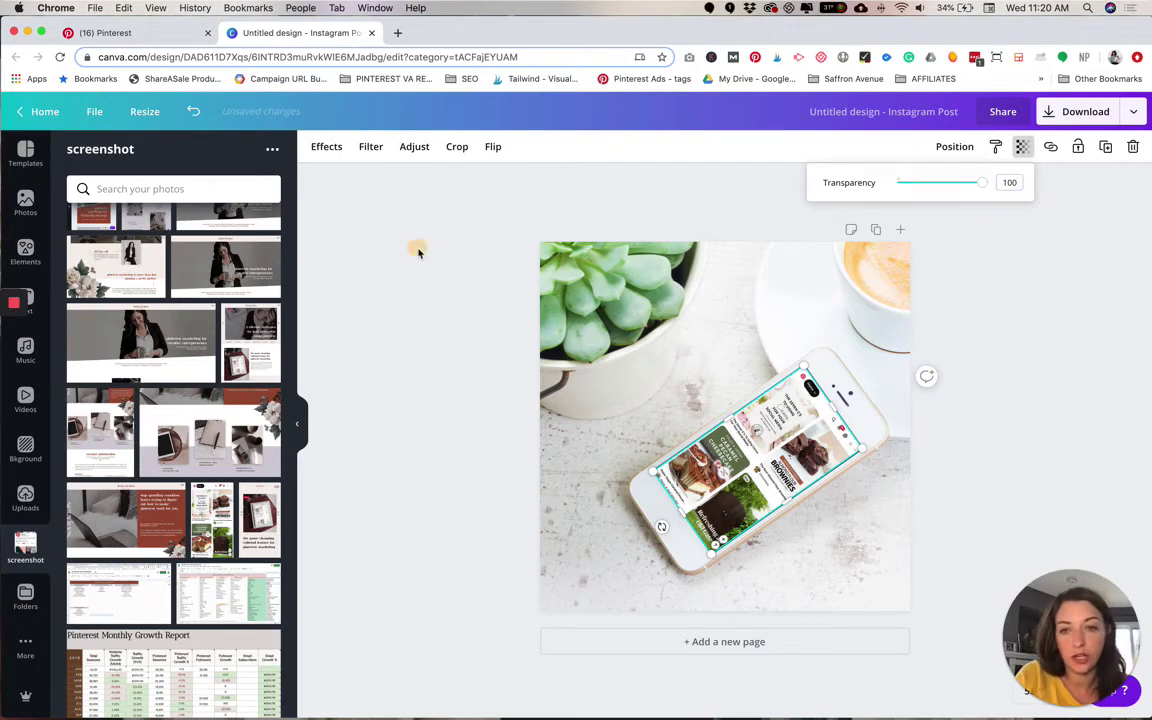
click(418, 252)
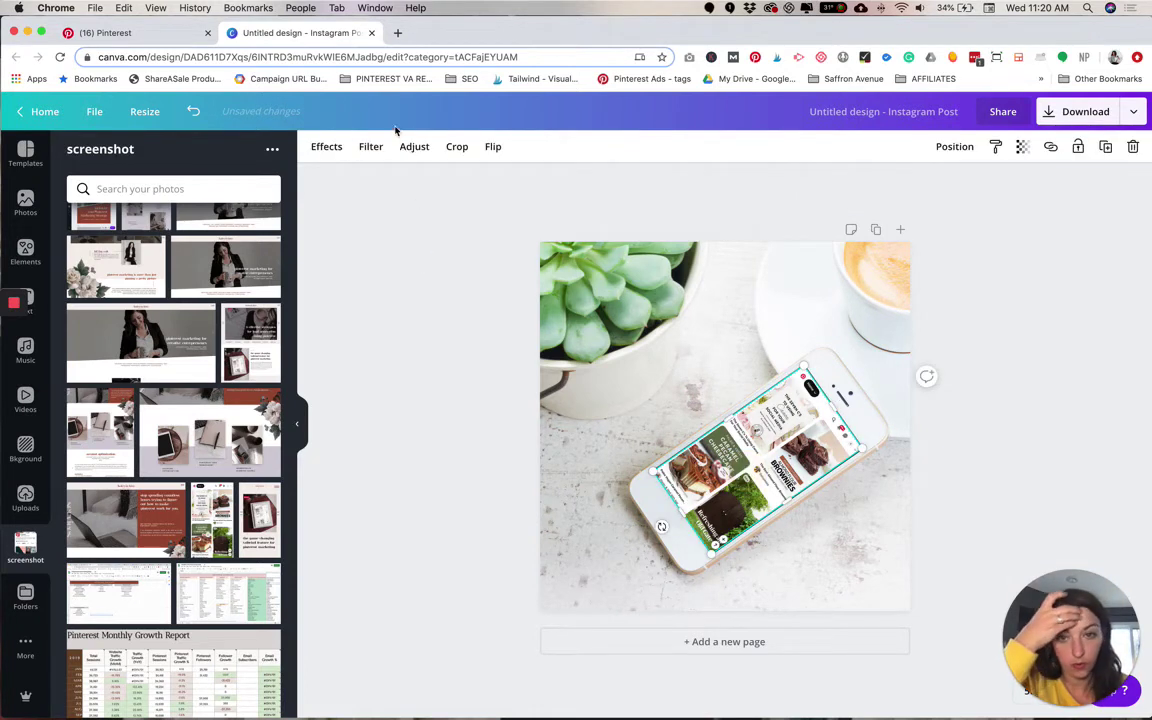
Step: Lower the image brightness to -16, reset browser zoom to 100%, and deselect the phone image
click(413, 147)
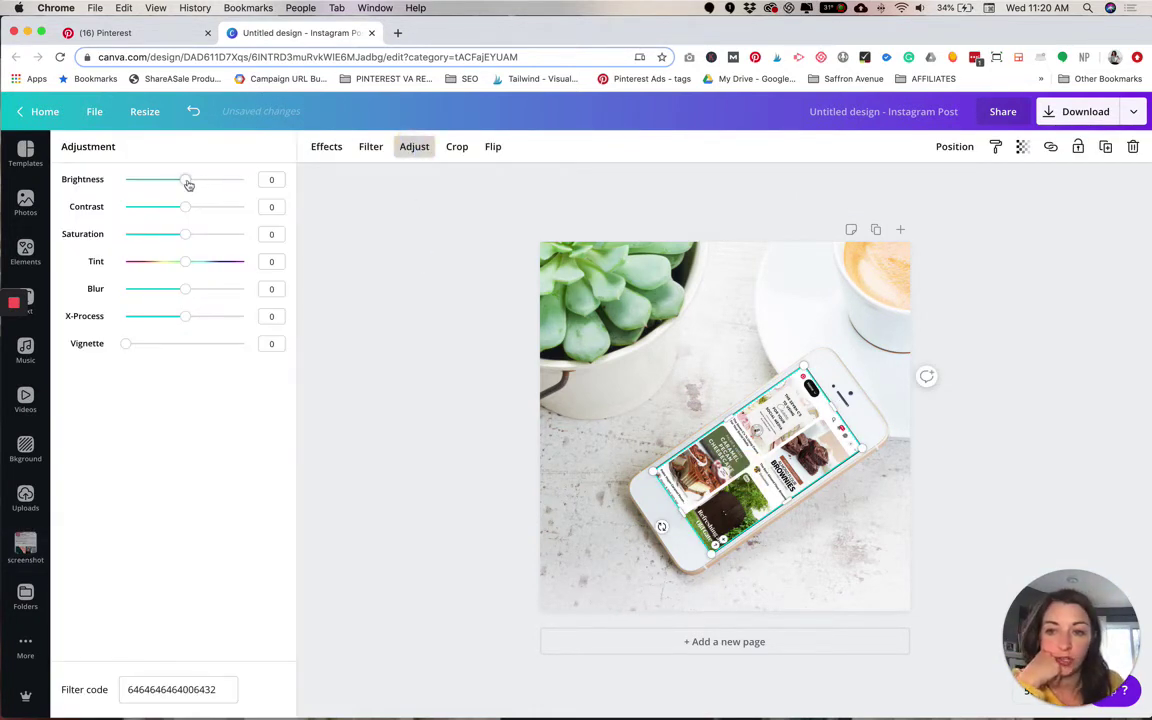
mouse_move(188, 184)
mouse_down()
mouse_move(176, 186)
mouse_move(193, 180)
mouse_move(183, 177)
mouse_move(193, 208)
mouse_up()
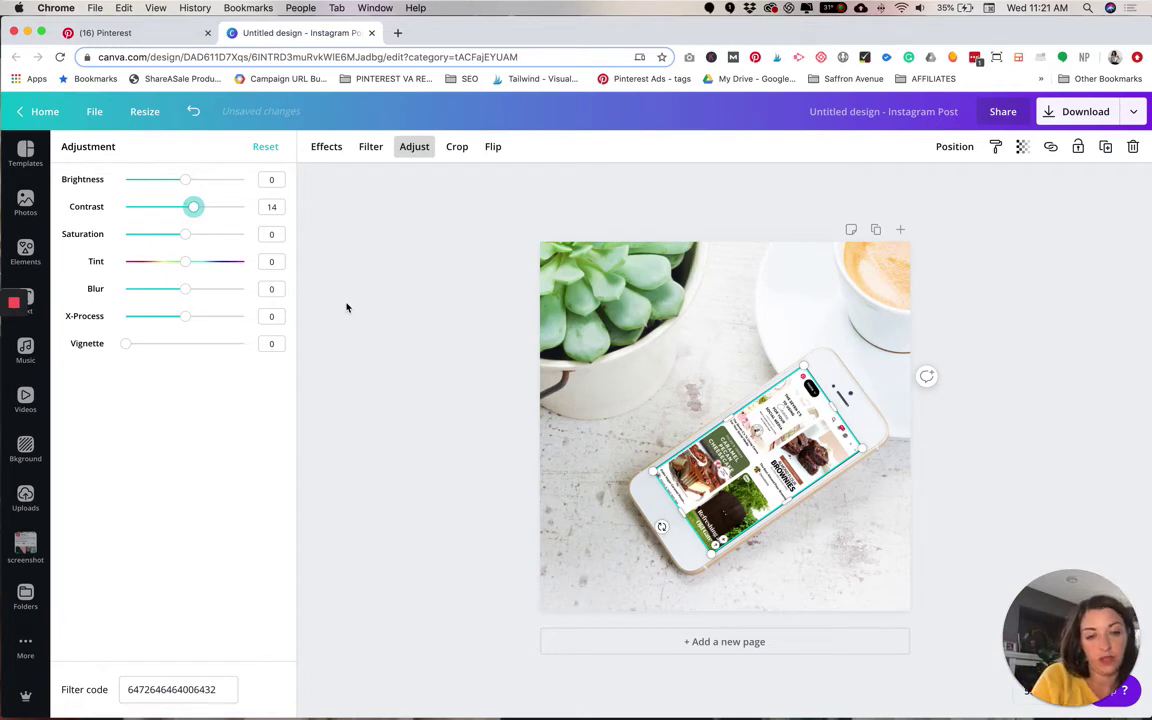
key(super+minus)
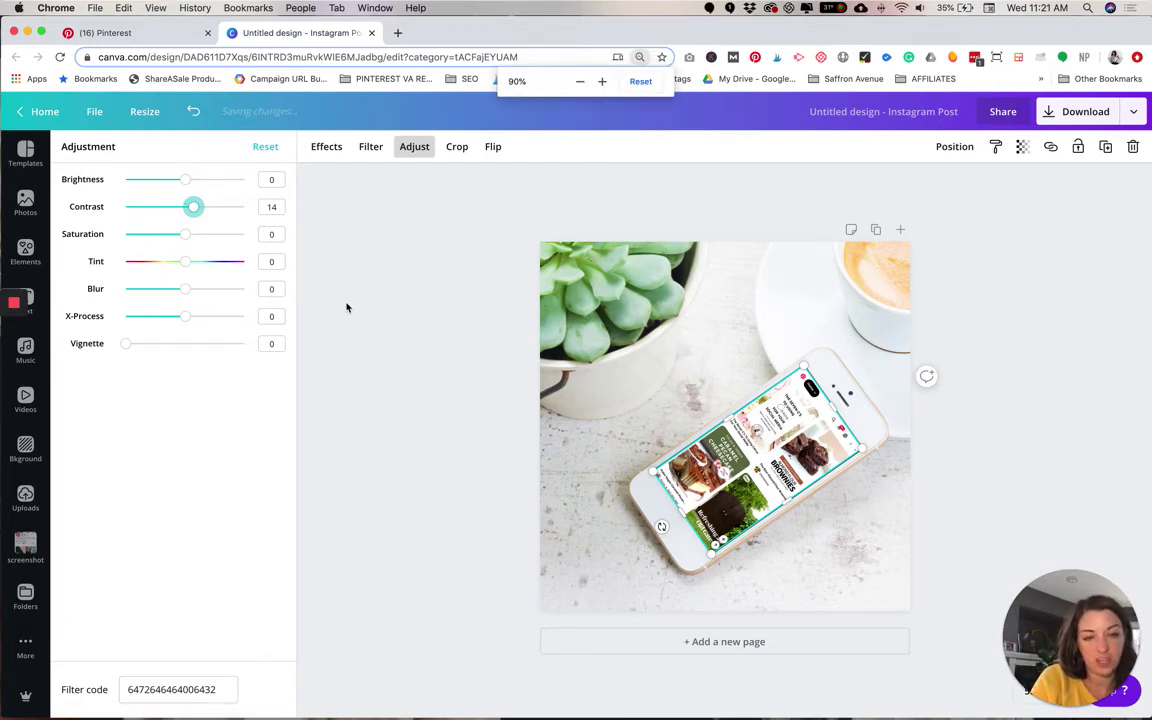
key(super+equal)
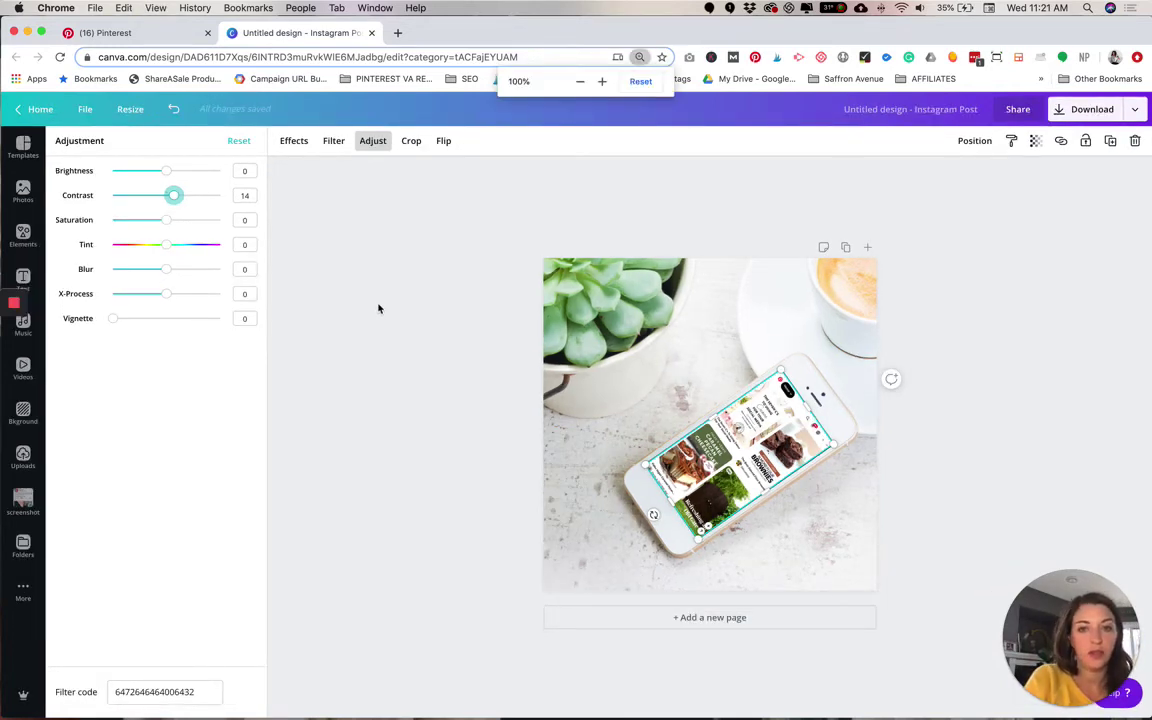
click(409, 388)
click(355, 440)
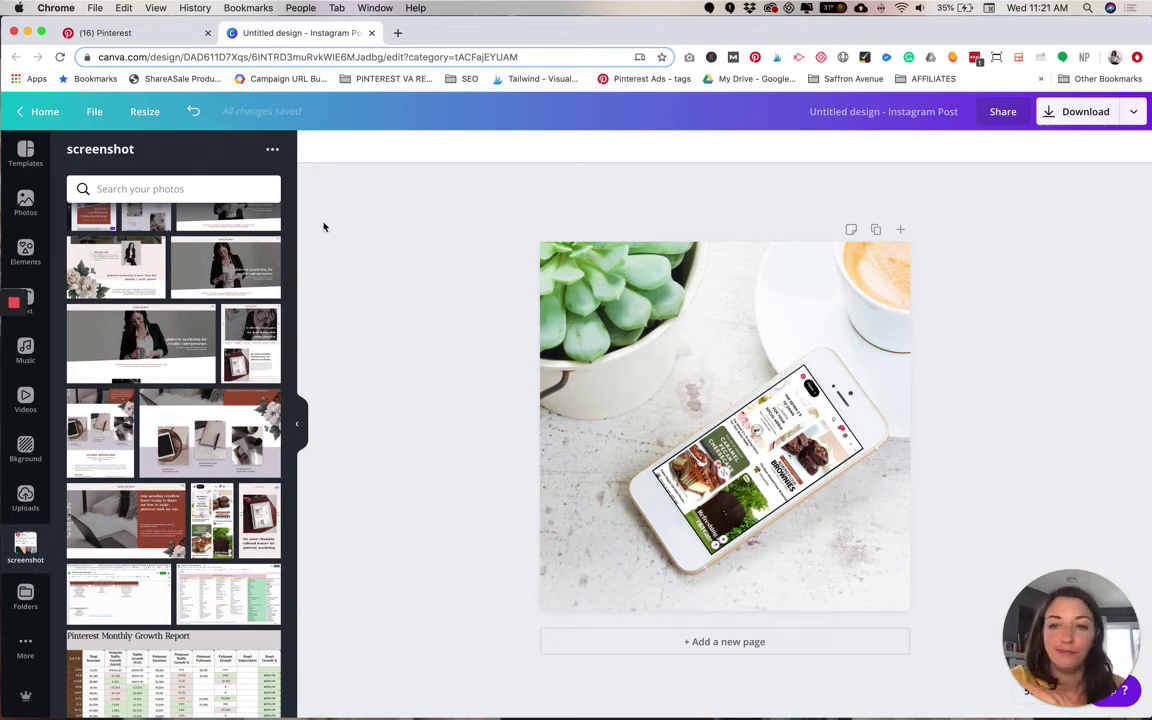
Step: Open Chrome Developer Tools on the Pinterest home feed with device emulation turned off
click(128, 32)
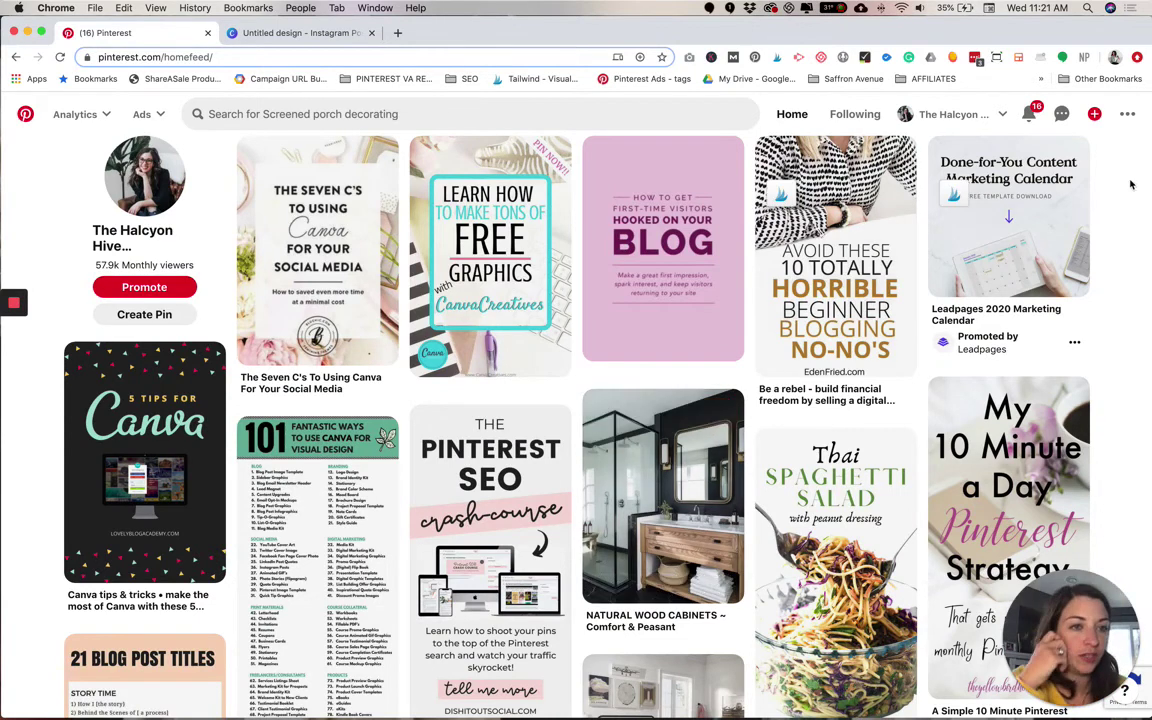
click(1137, 58)
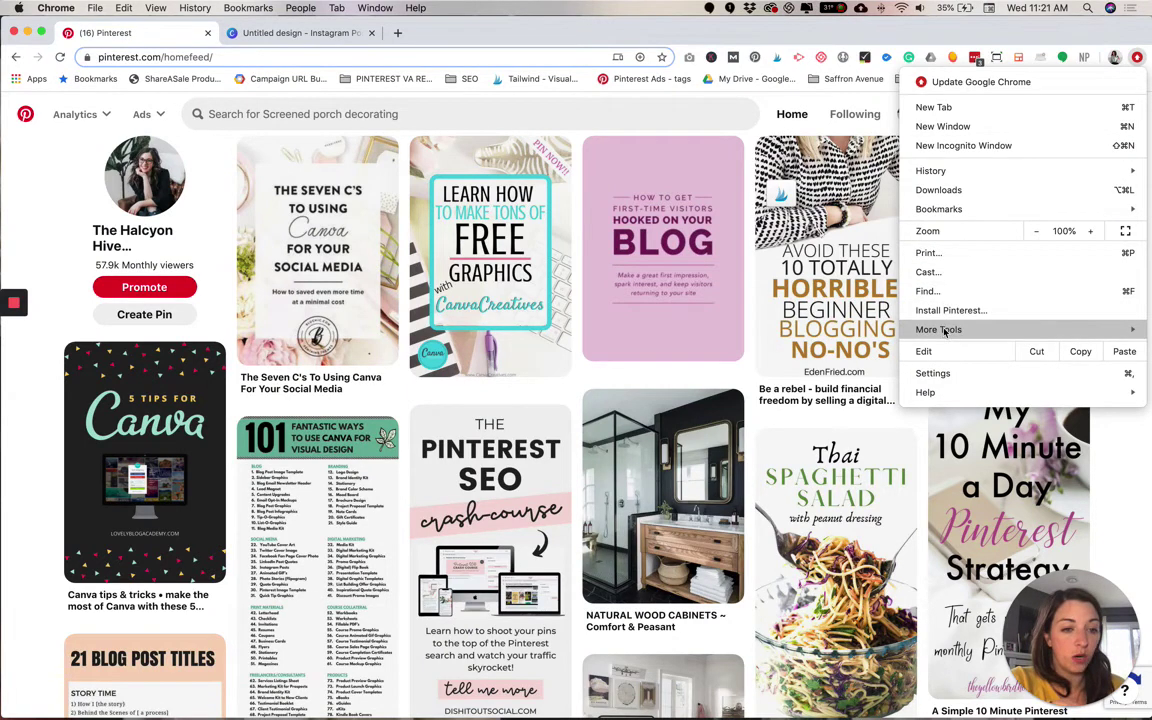
mouse_move(945, 332)
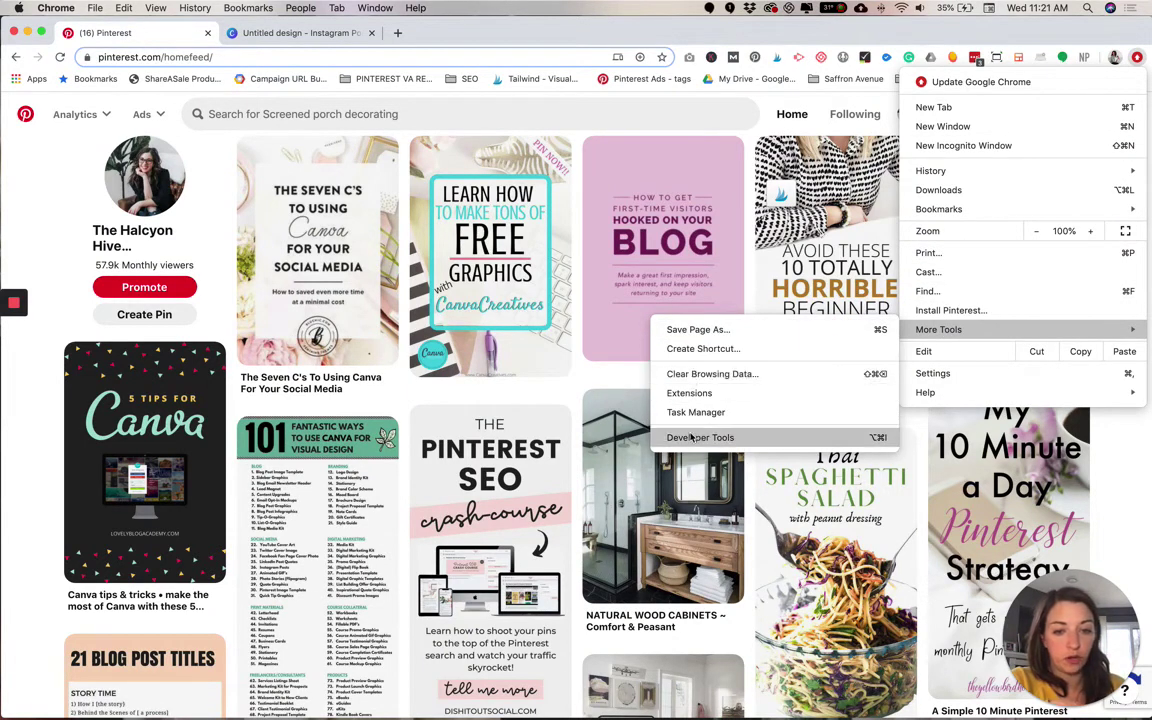
click(692, 438)
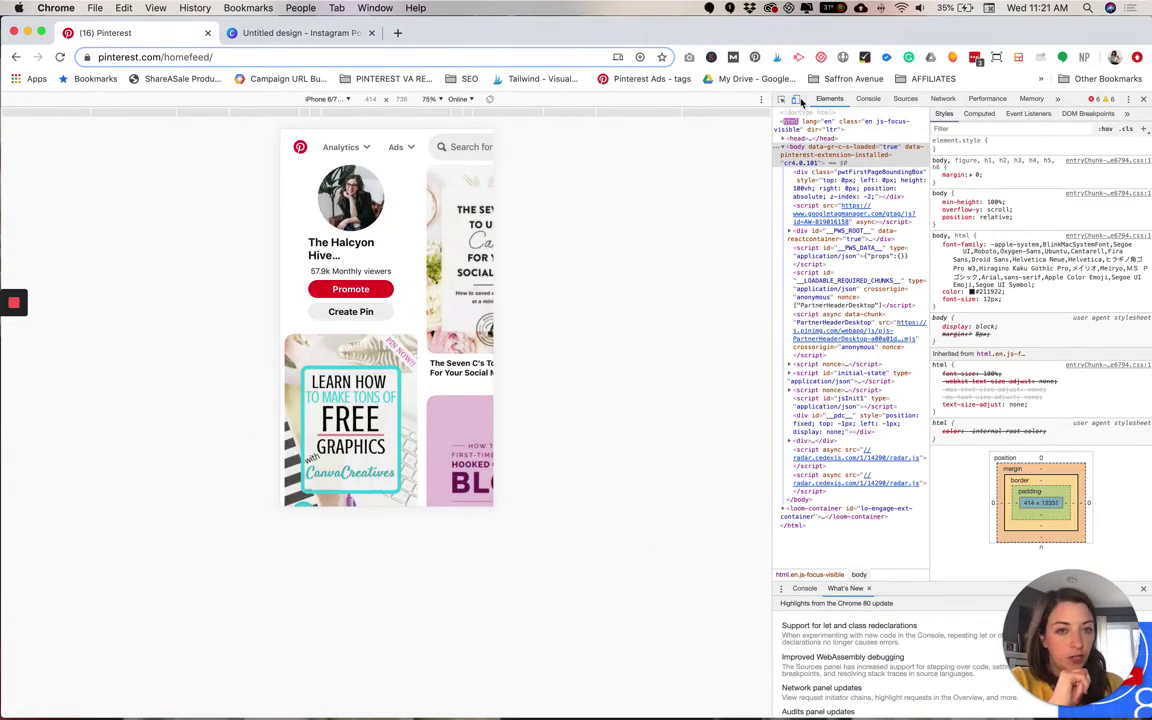
click(795, 99)
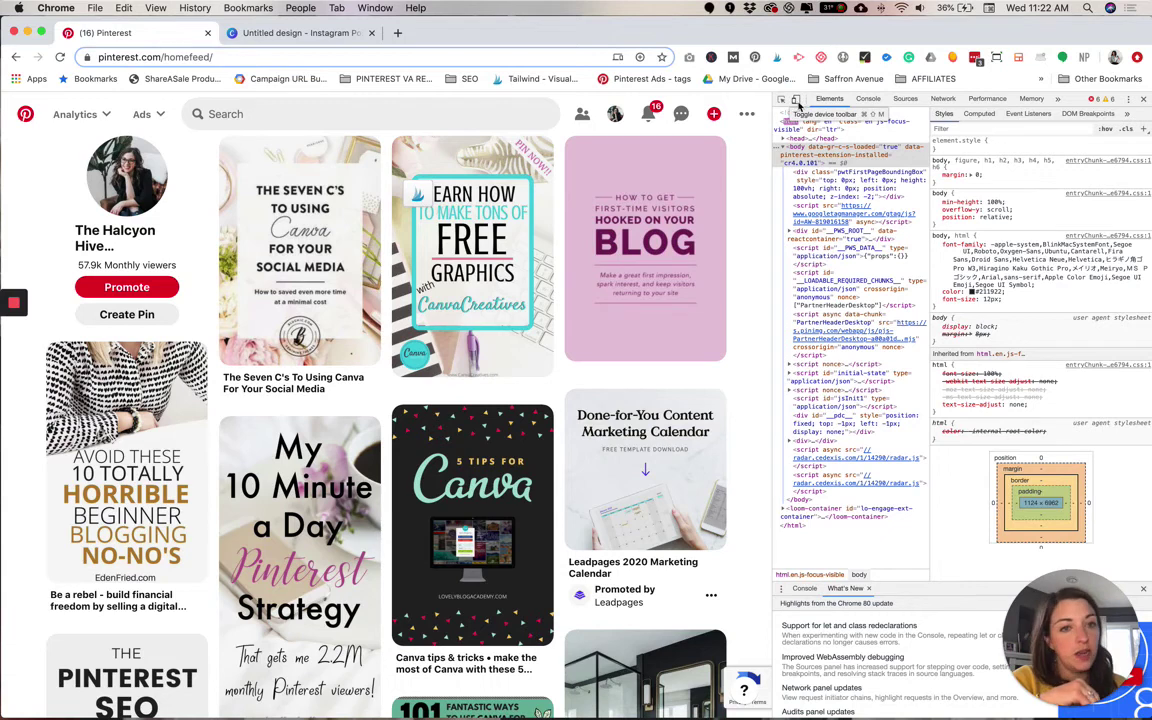
Step: Emulate the Pinterest feed as iPad, then Responsive, ending on iPad Pro at 1024 × 1366
click(797, 101)
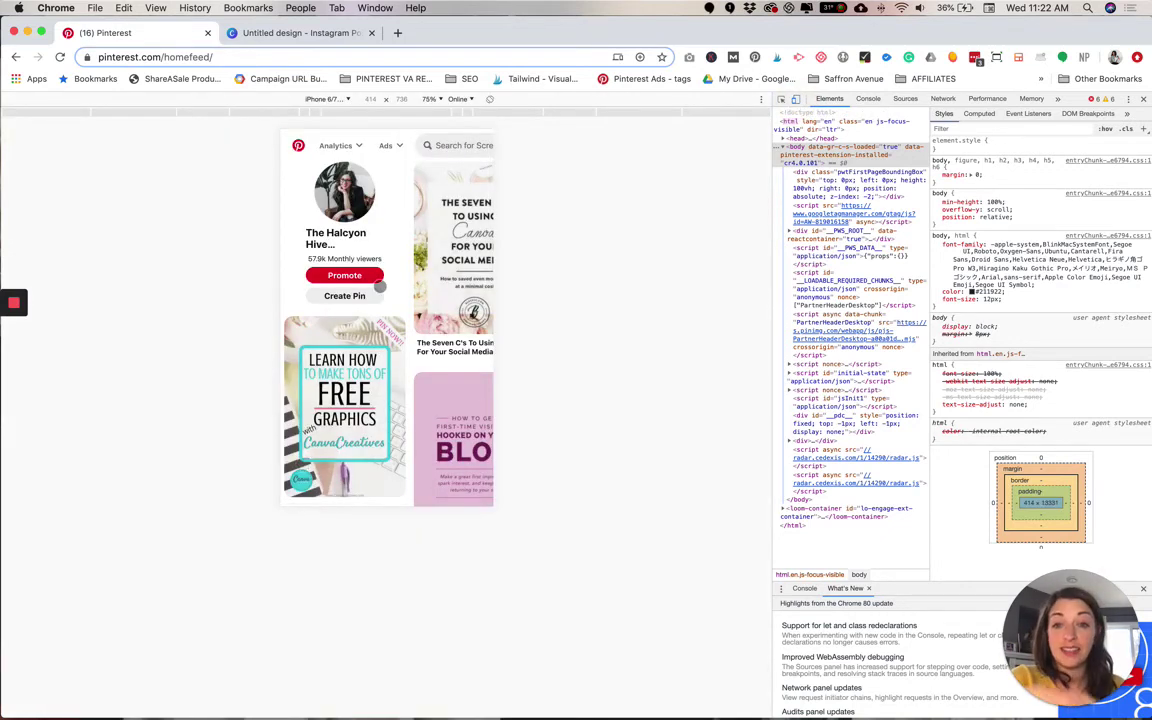
click(348, 101)
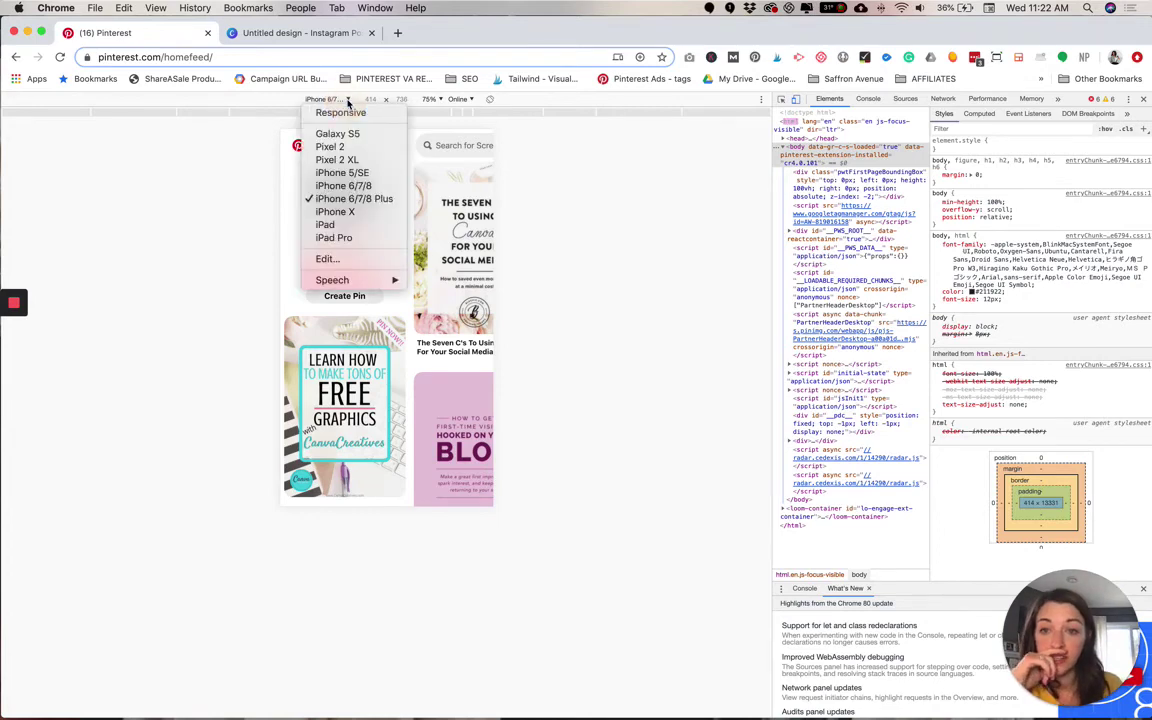
click(328, 225)
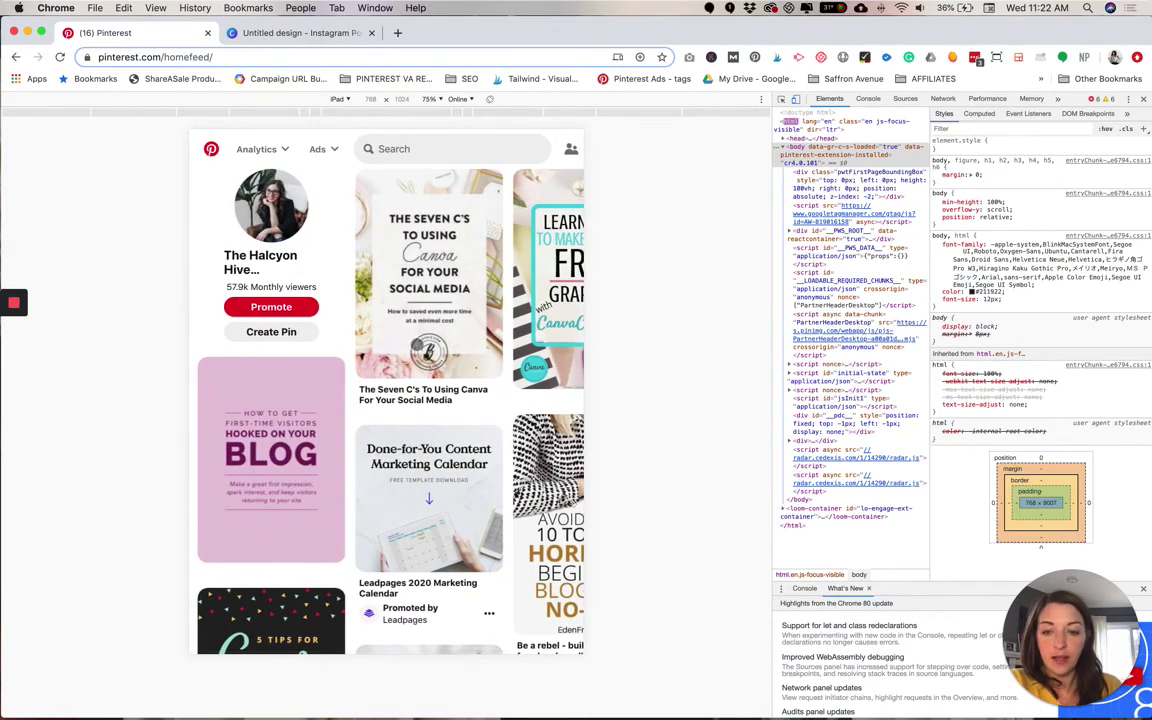
click(343, 100)
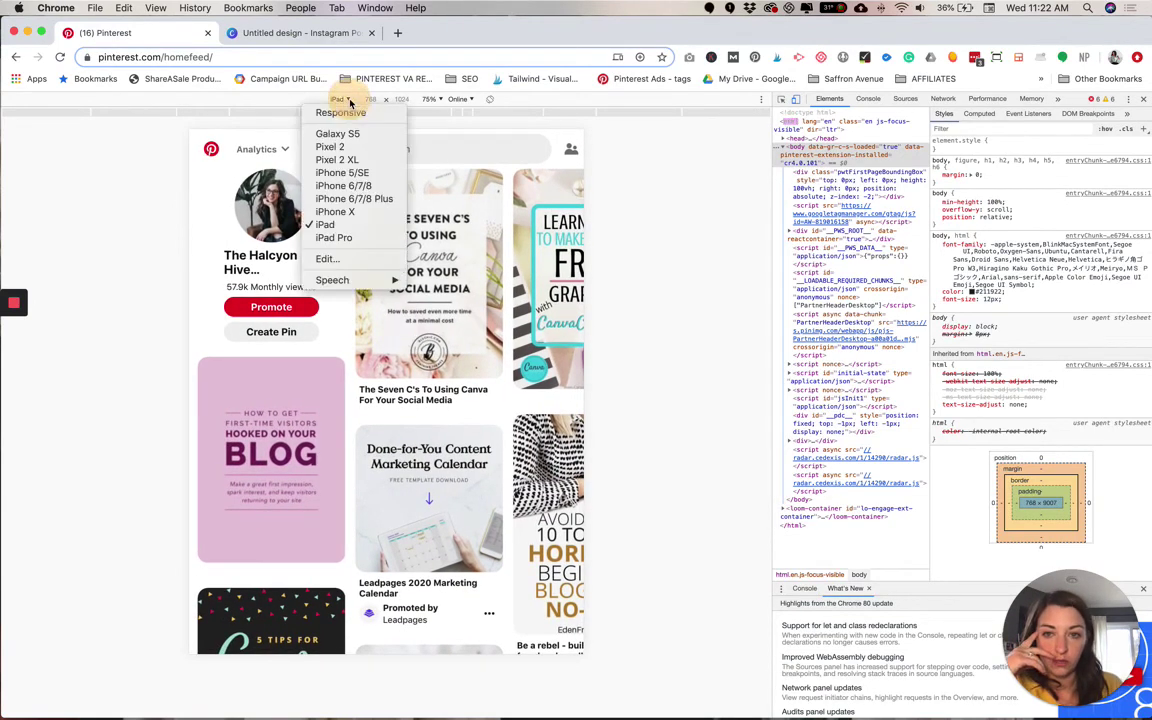
click(345, 111)
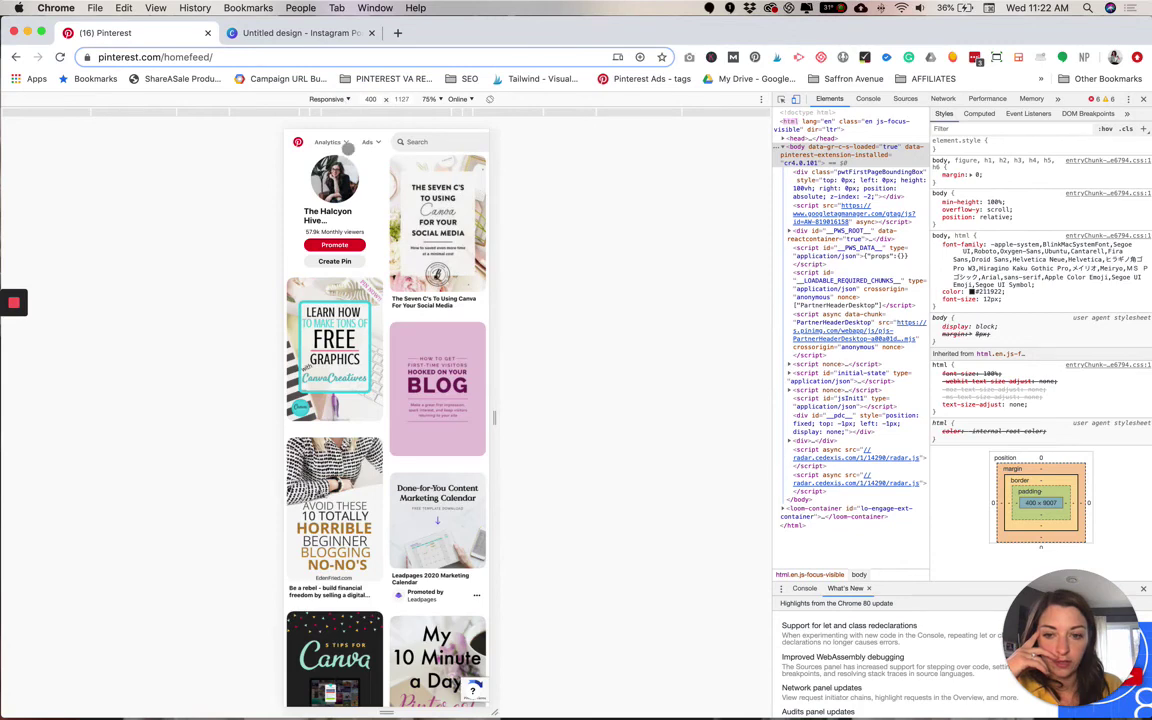
scroll(354, 215, down, 6)
scroll(354, 215, up, 6)
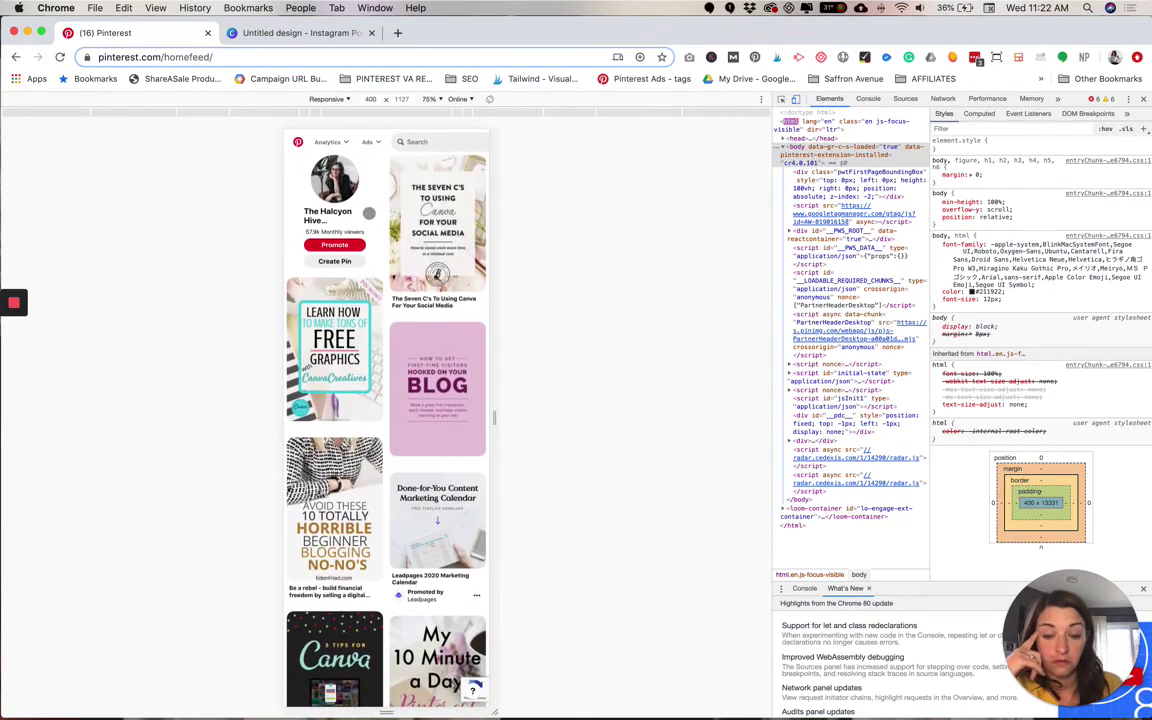
click(338, 99)
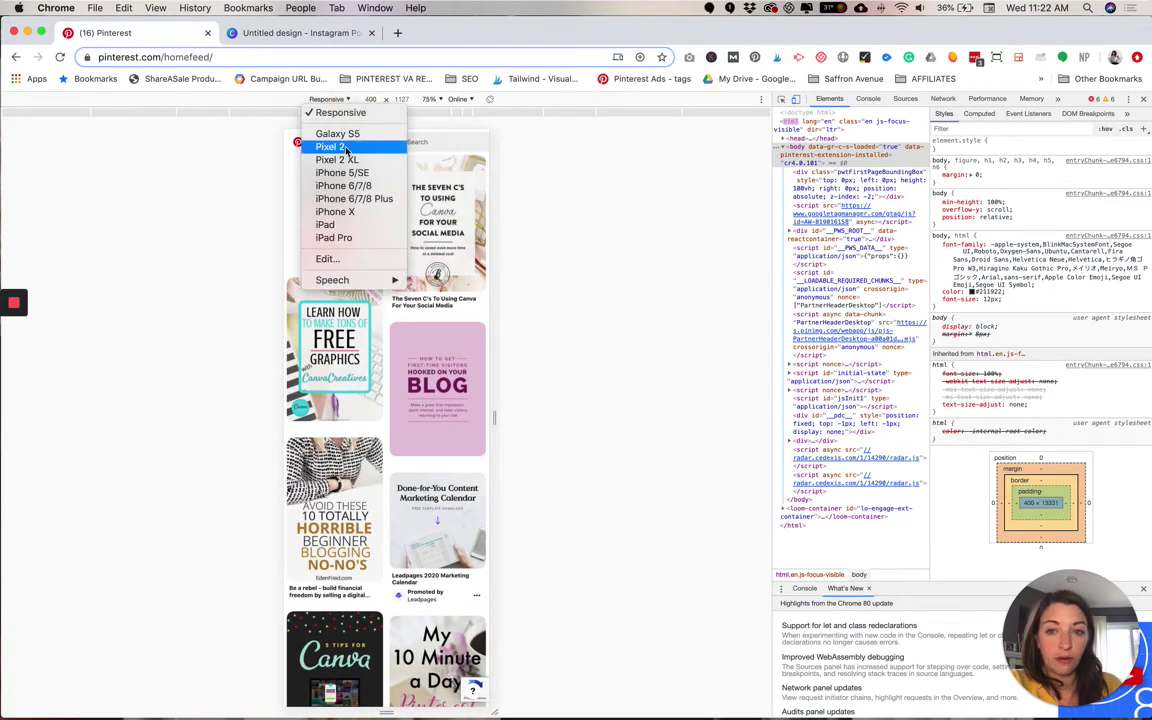
click(338, 237)
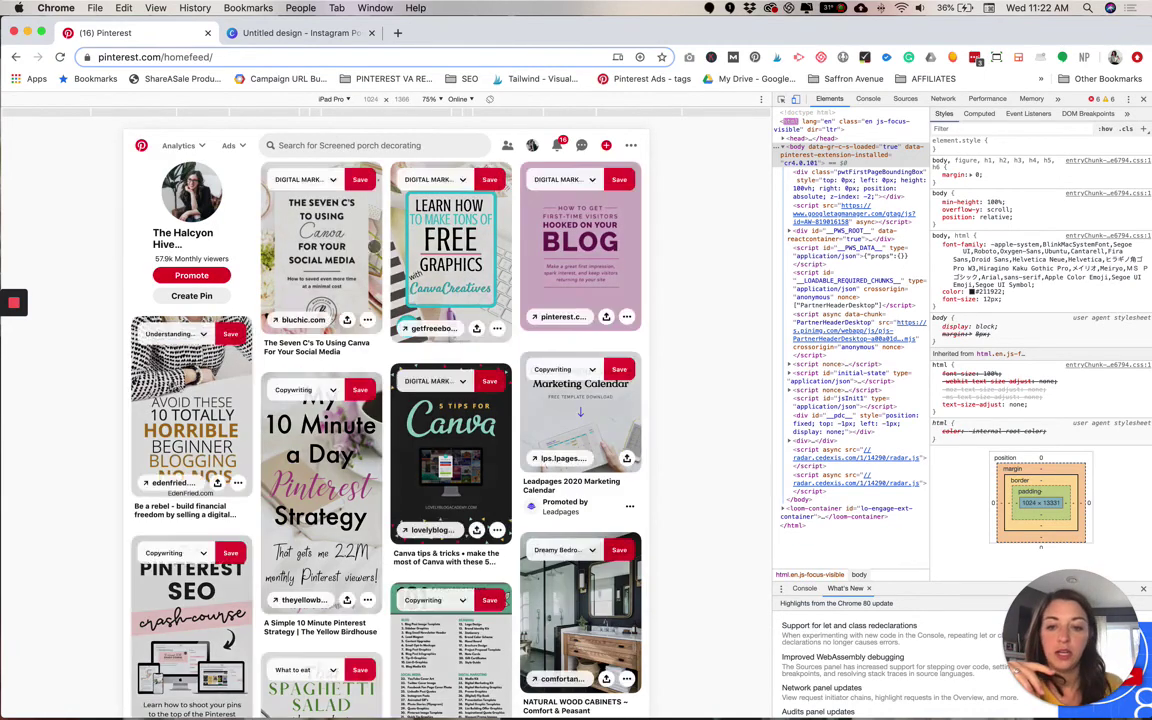
scroll(368, 239, down, 5)
scroll(368, 239, up, 5)
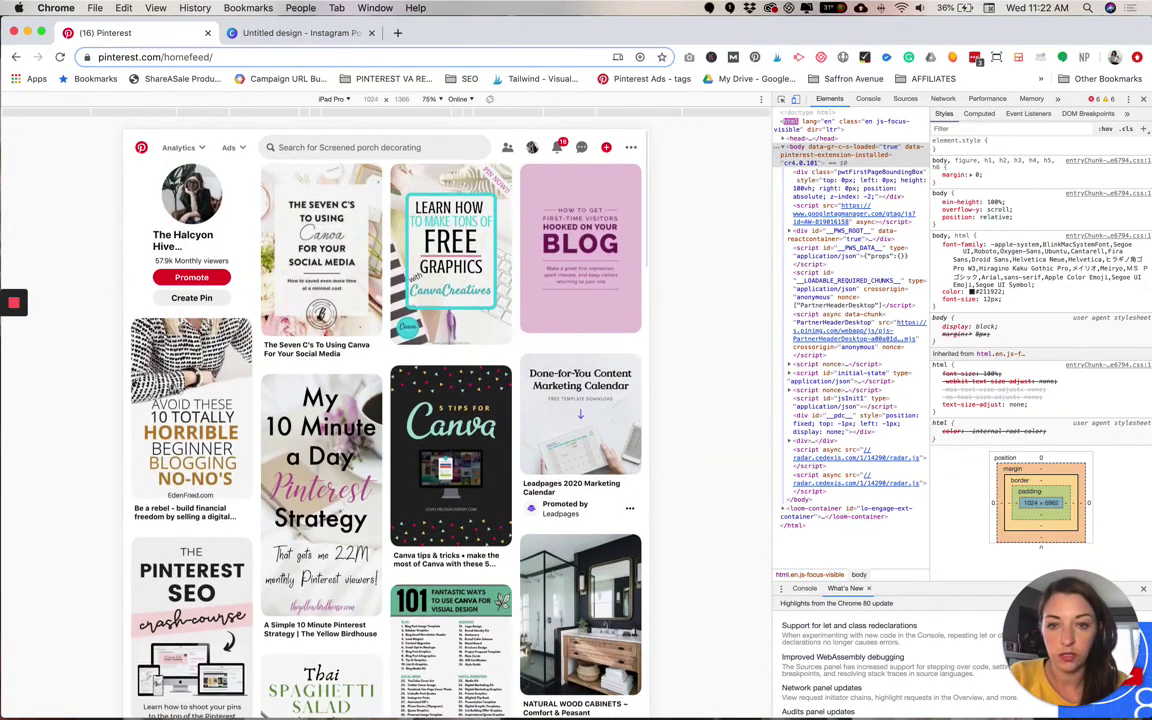
Step: Switch the device emulation to iPhone 6/7/8 Plus at 414 × 736
click(338, 101)
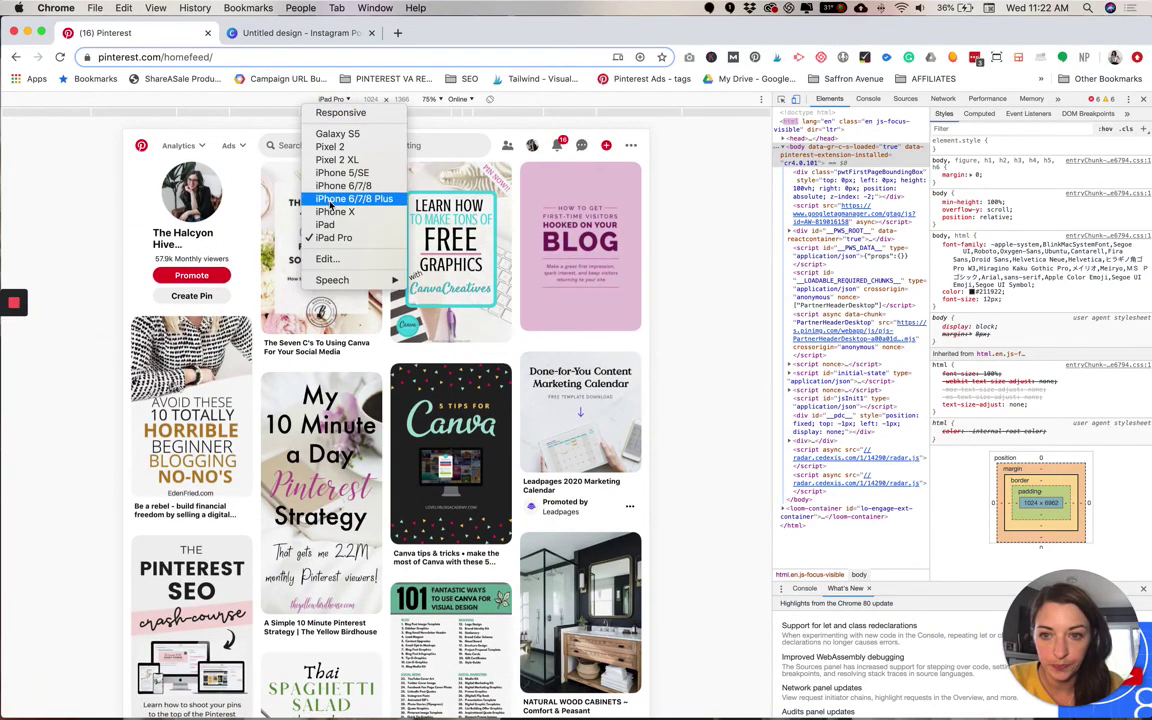
click(345, 196)
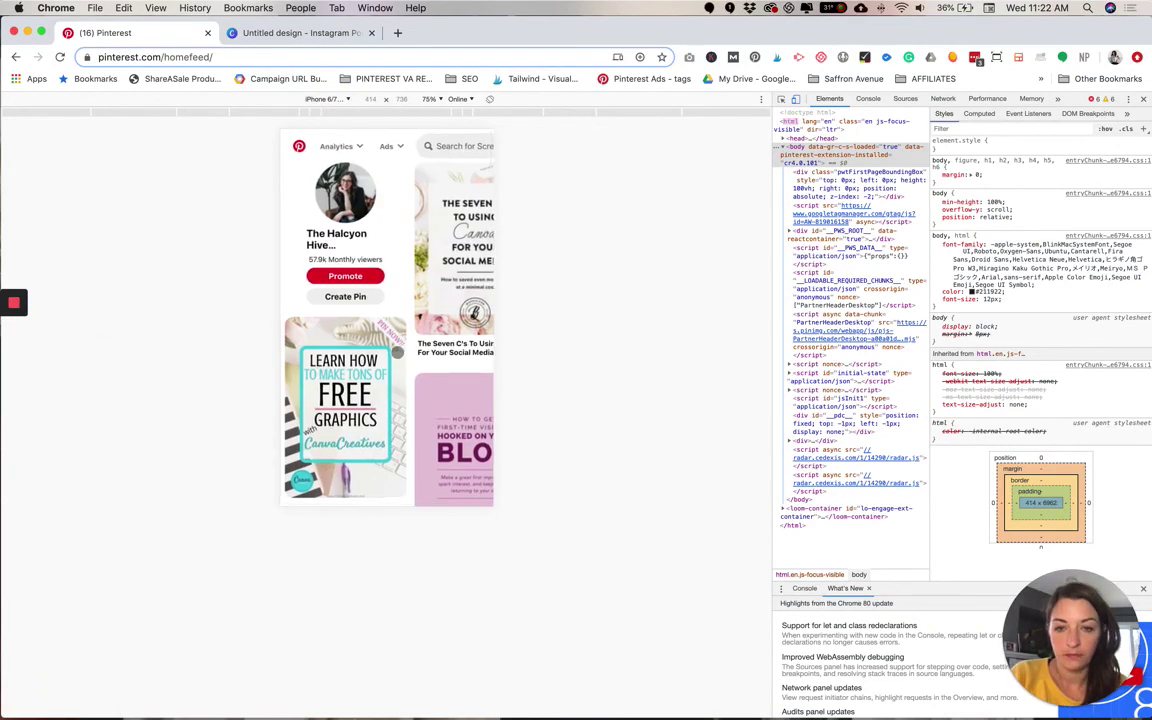
scroll(410, 380, right, 2)
scroll(397, 352, right, 2)
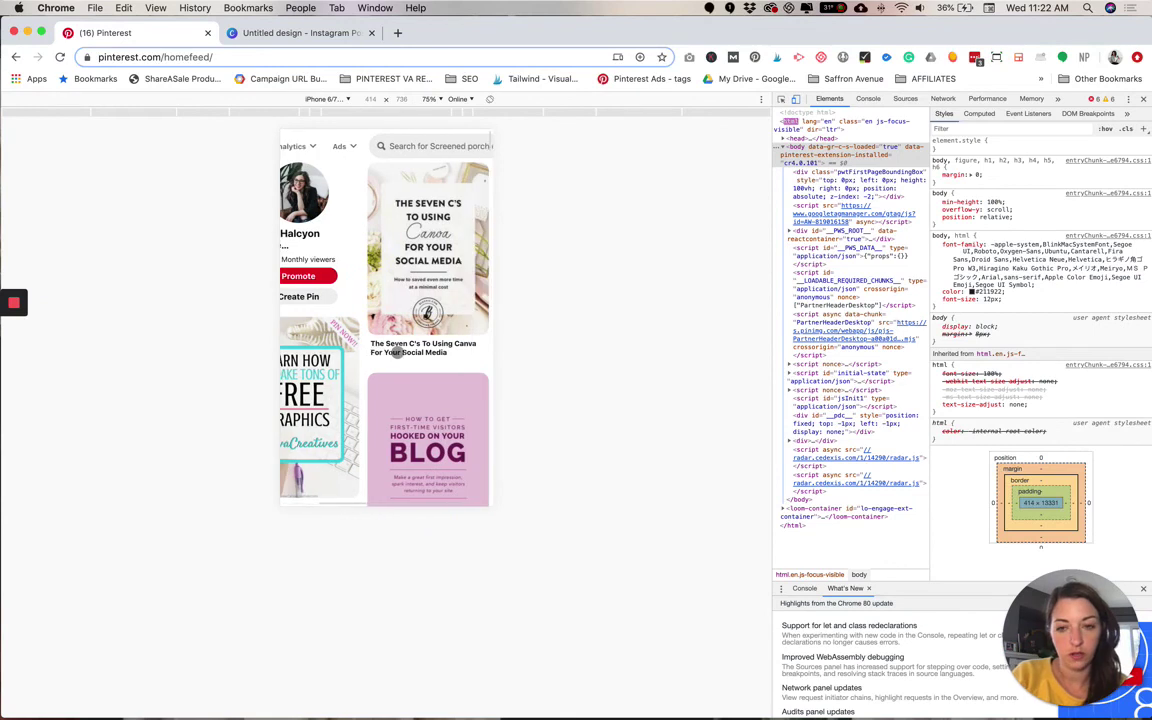
scroll(397, 352, left, 3)
scroll(397, 352, right, 3)
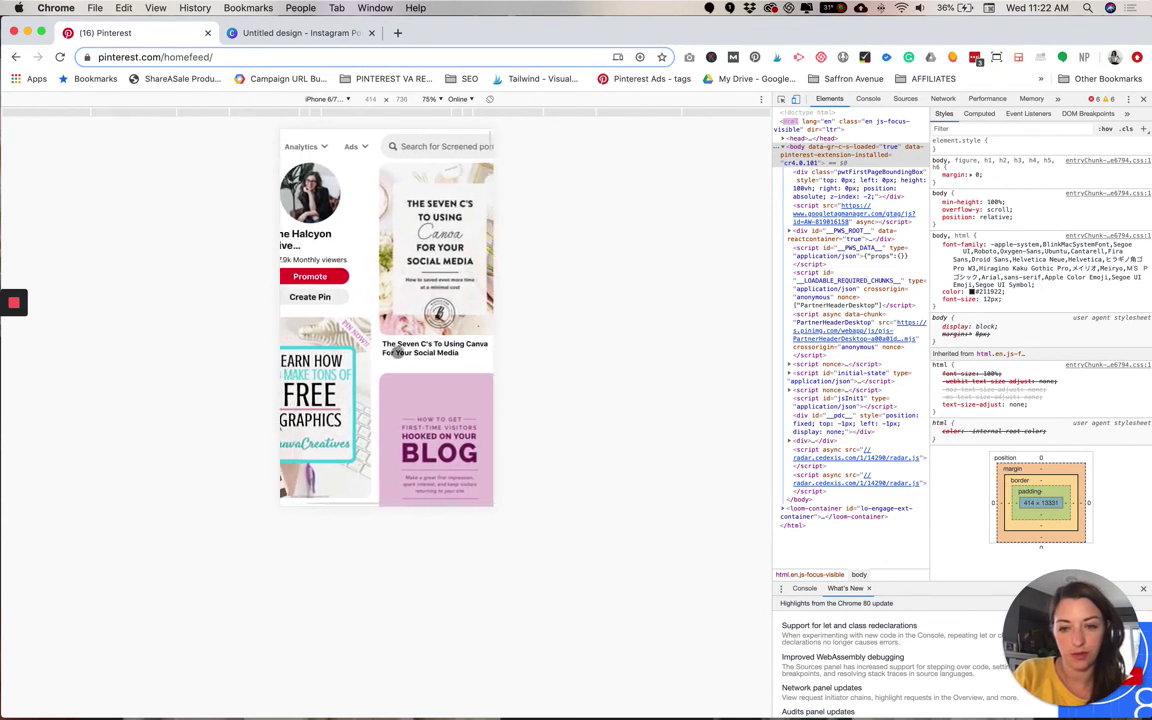
scroll(397, 352, left, 3)
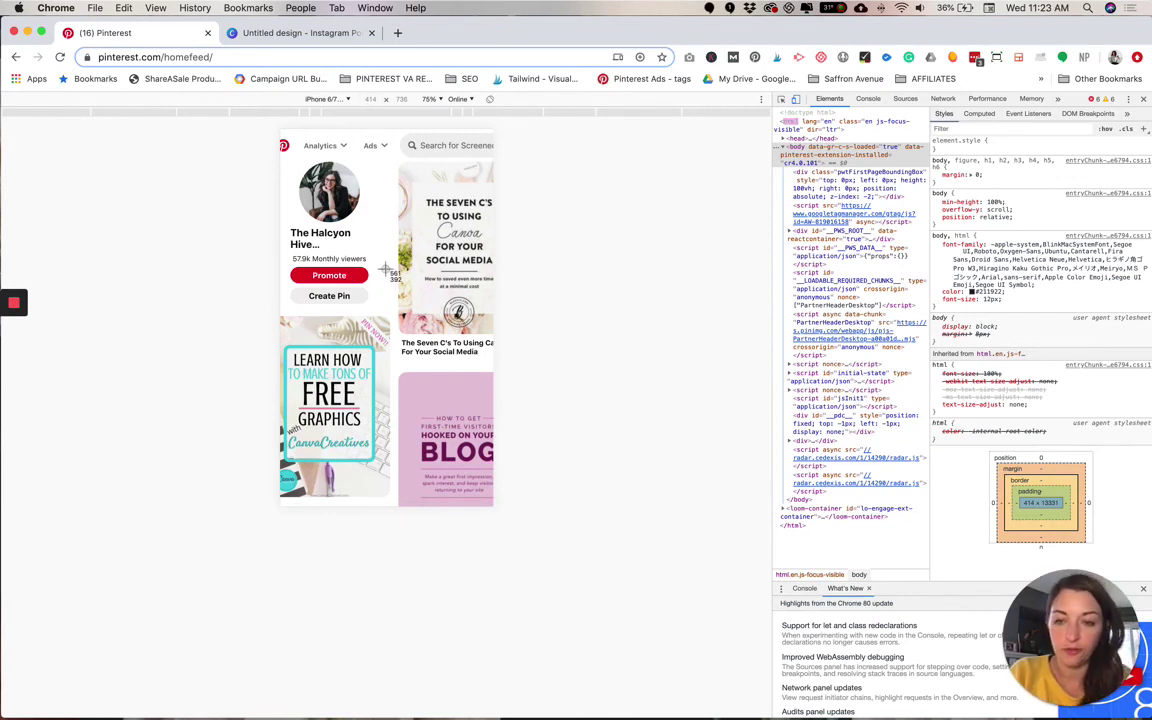
Step: Capture the phone-sized Pinterest feed with Cmd+Shift+4 and return to the Canva design
key(super+shift+4)
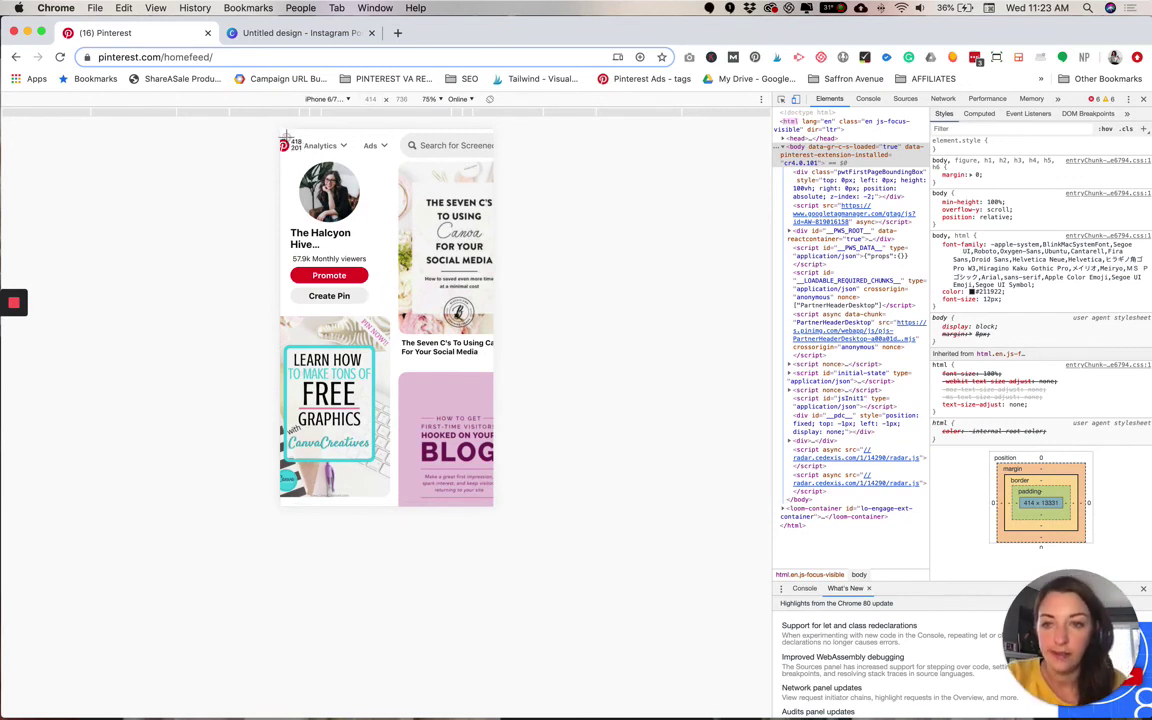
drag(248, 110, 495, 513)
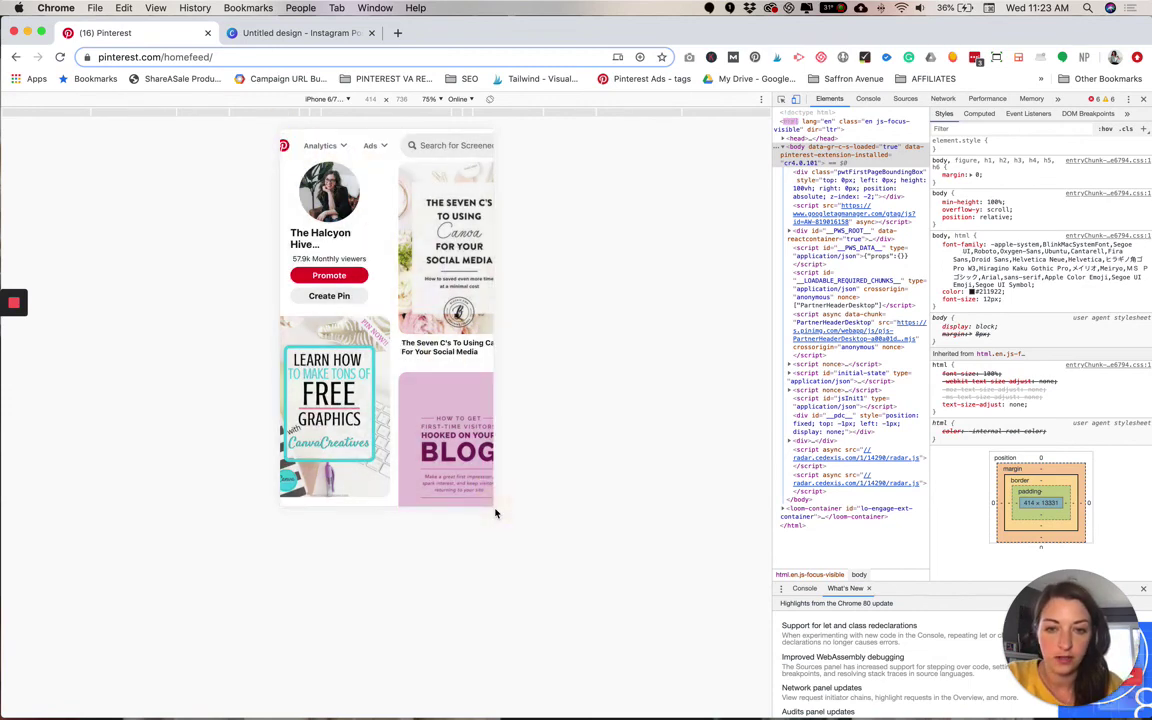
click(257, 36)
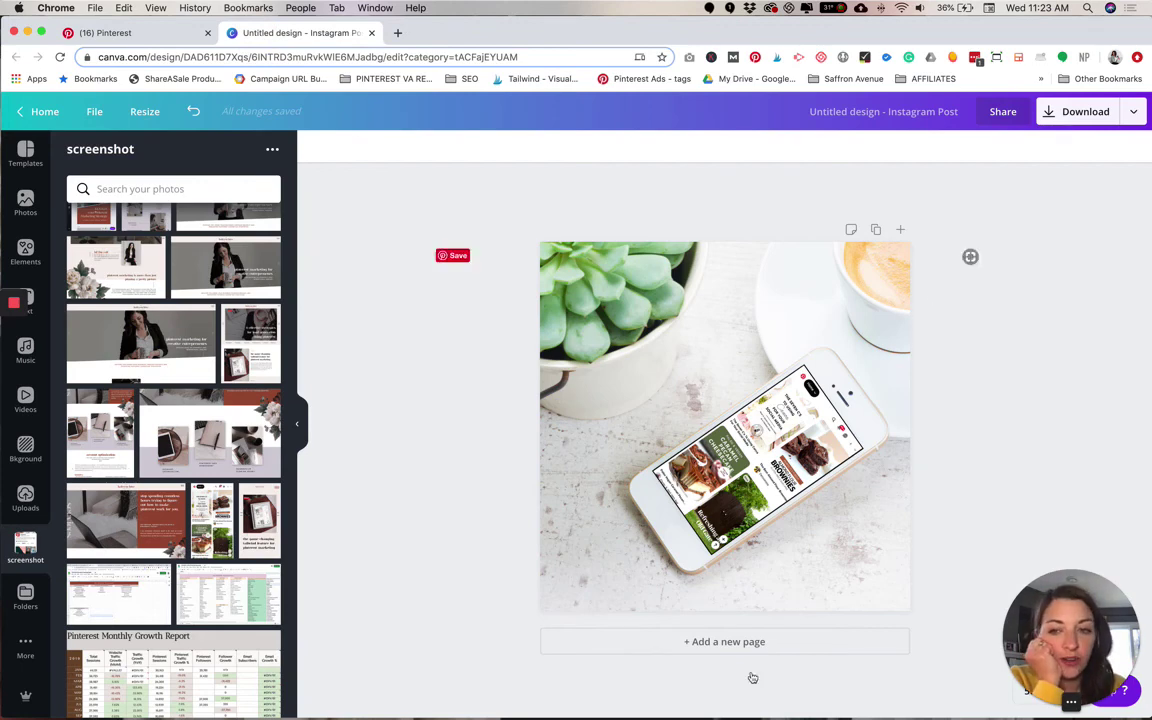